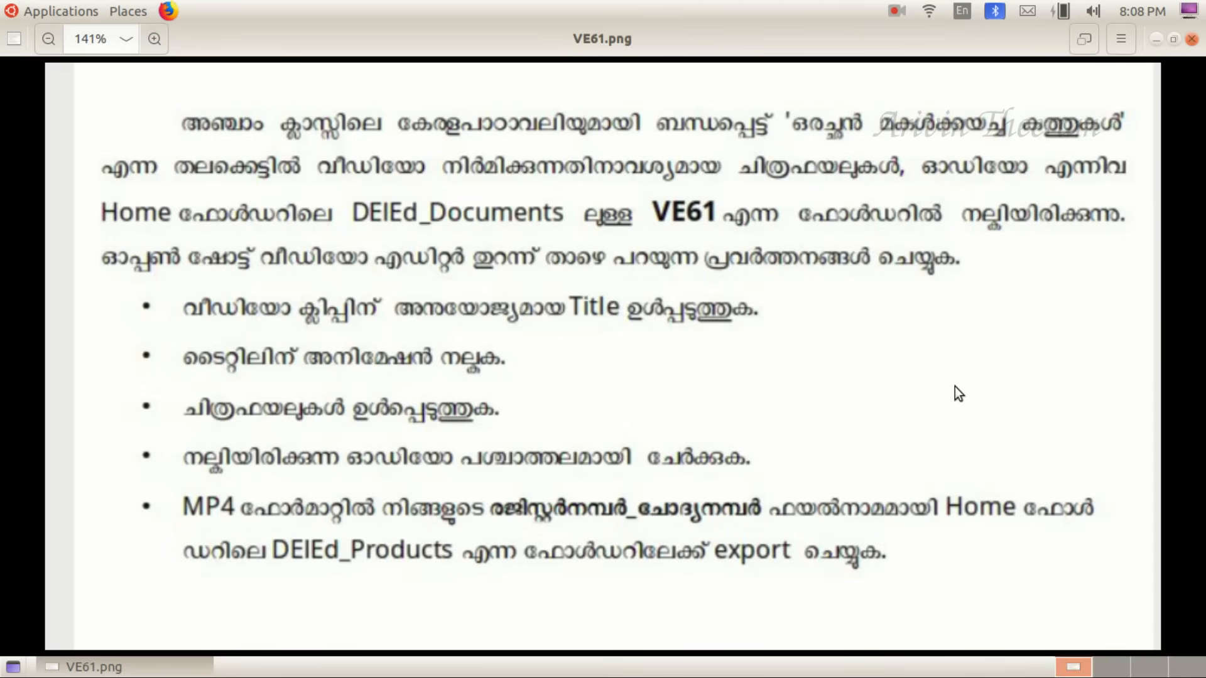
# Minimize the VE61.png question image, launch OpenShot Video Editor and hide its welcome tutorial.
pyautogui.click(1156, 39)
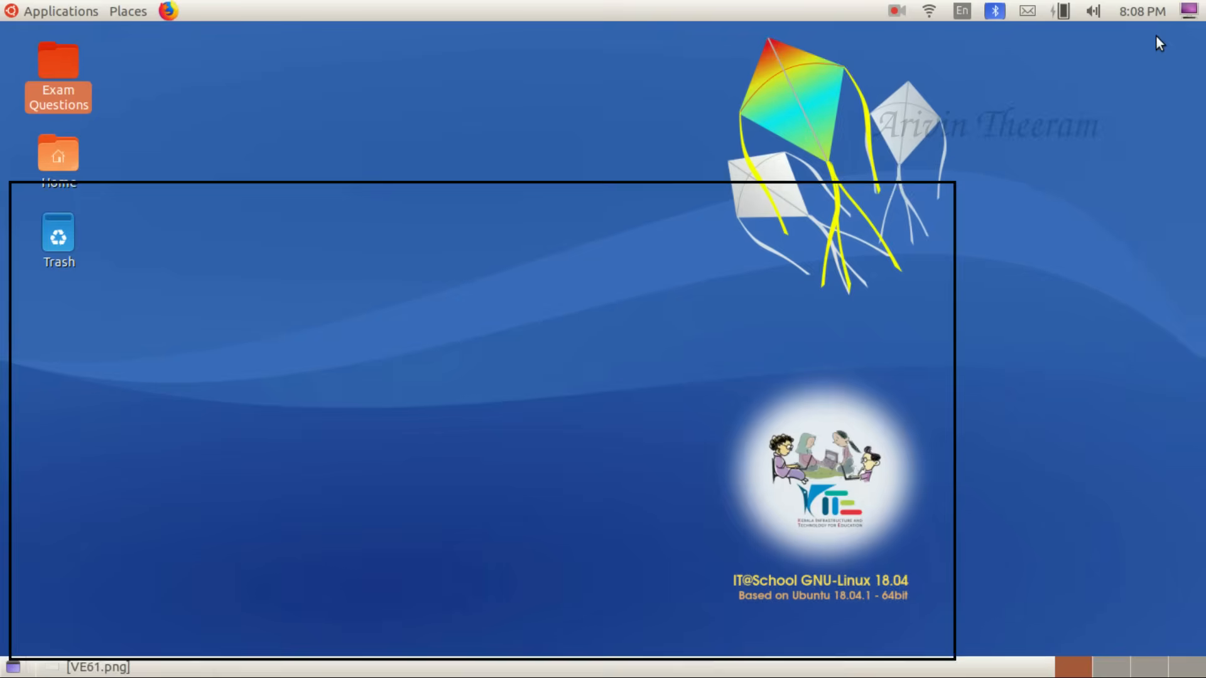
pyautogui.click(54, 12)
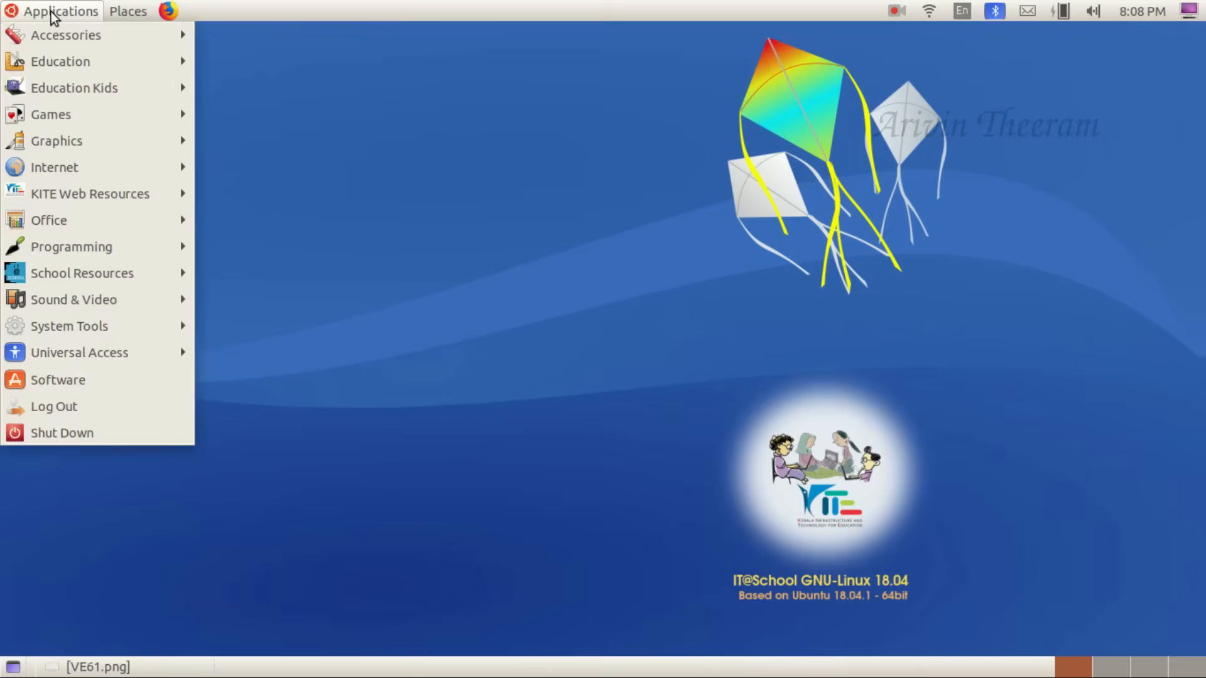
pyautogui.moveTo(108, 295)
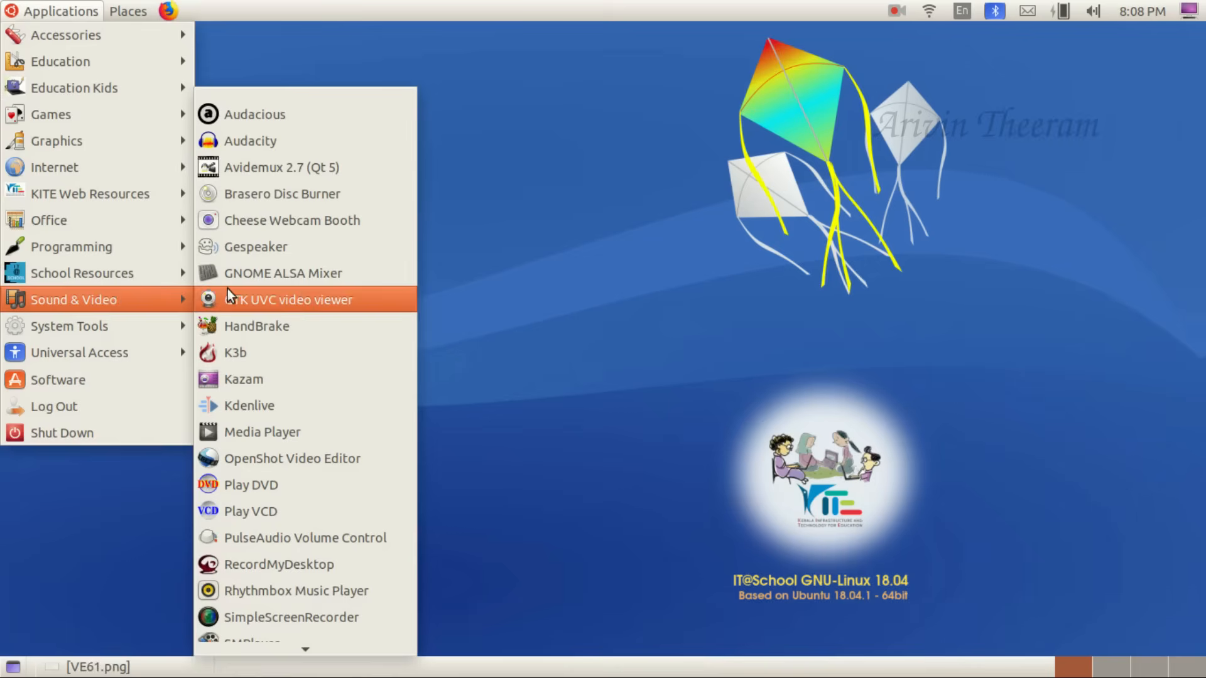
pyautogui.click(306, 456)
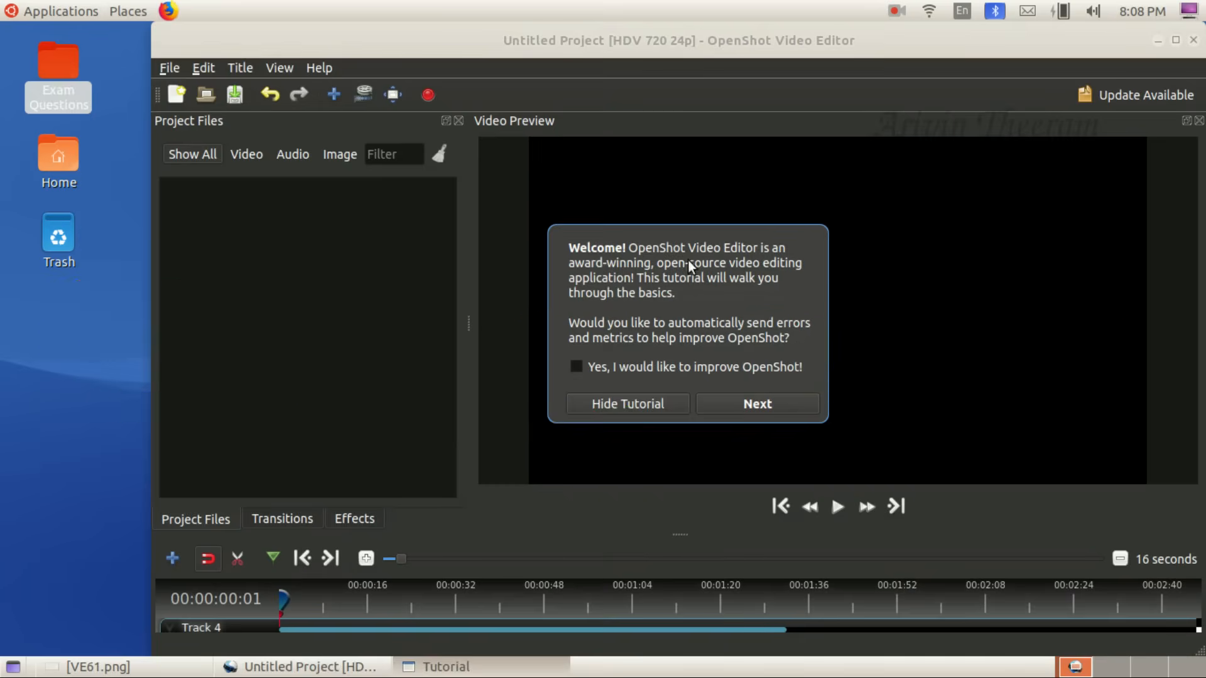
pyautogui.click(651, 404)
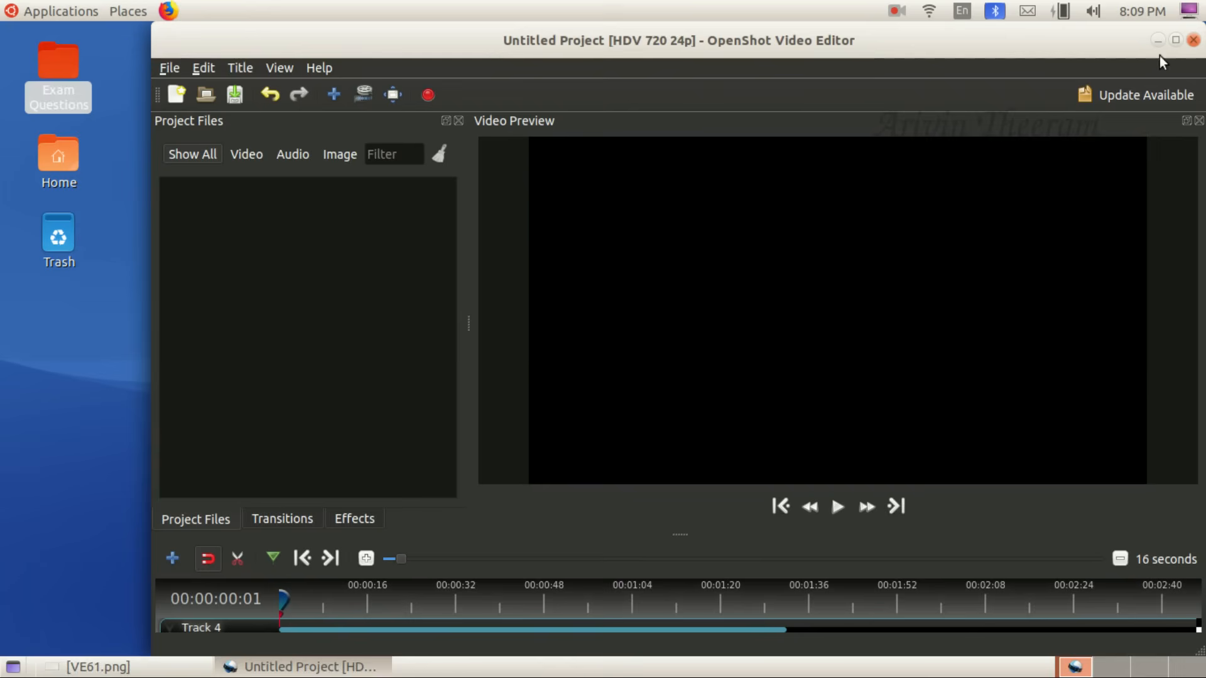
# Maximize the editor window and enlarge the timeline area so that Track 4 and Track 3 are shown.
pyautogui.click(1176, 43)
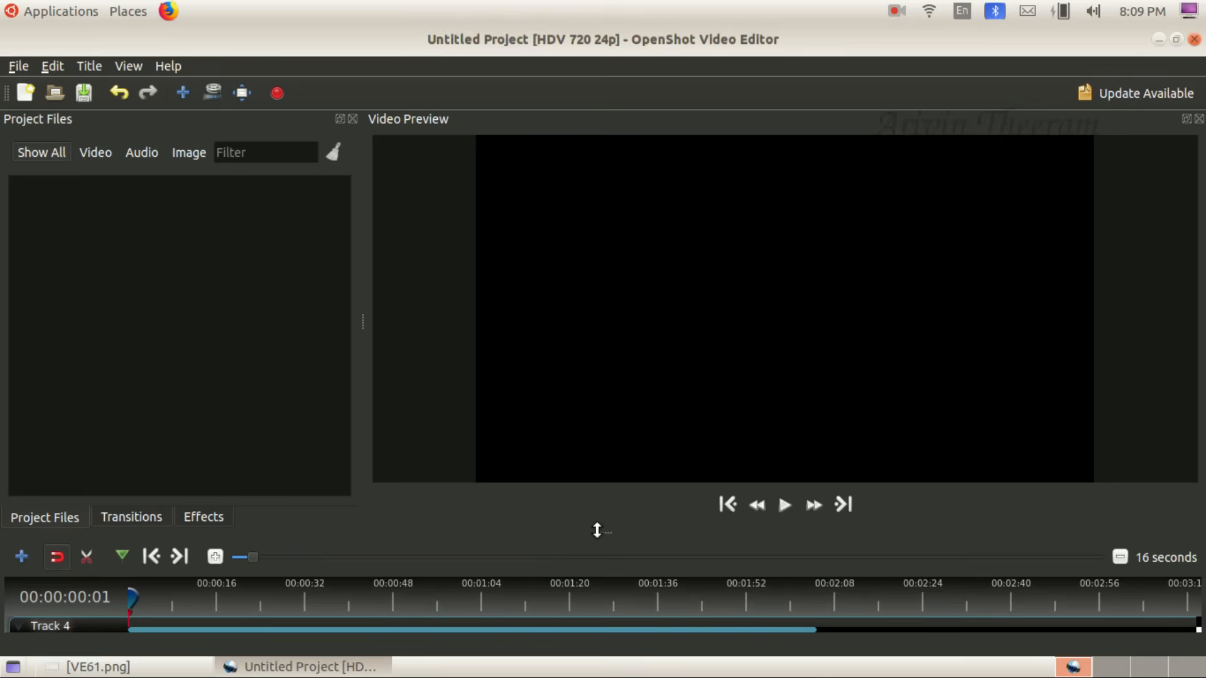
pyautogui.moveTo(597, 531); pyautogui.dragTo(600, 432)
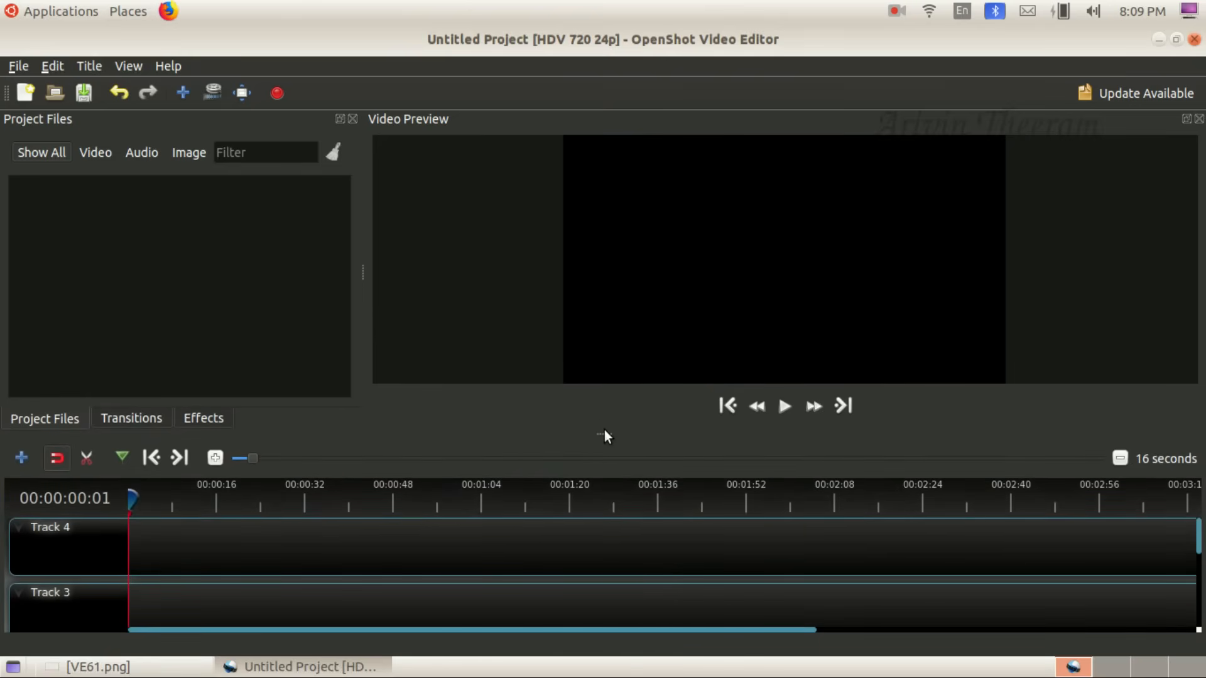
pyautogui.moveTo(603, 431); pyautogui.dragTo(603, 421)
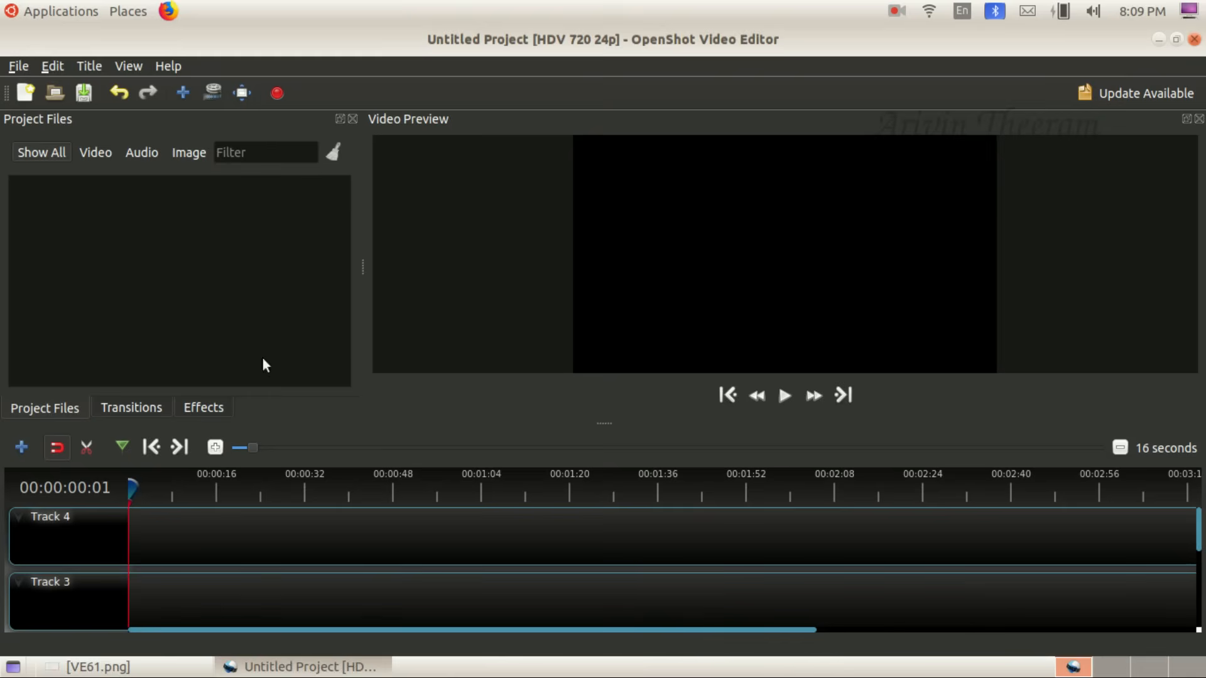
# Check the task sheet, then import audio.mp3 and all six images from the DElEd_Documents/VE61 folder into the project.
pyautogui.click(126, 667)
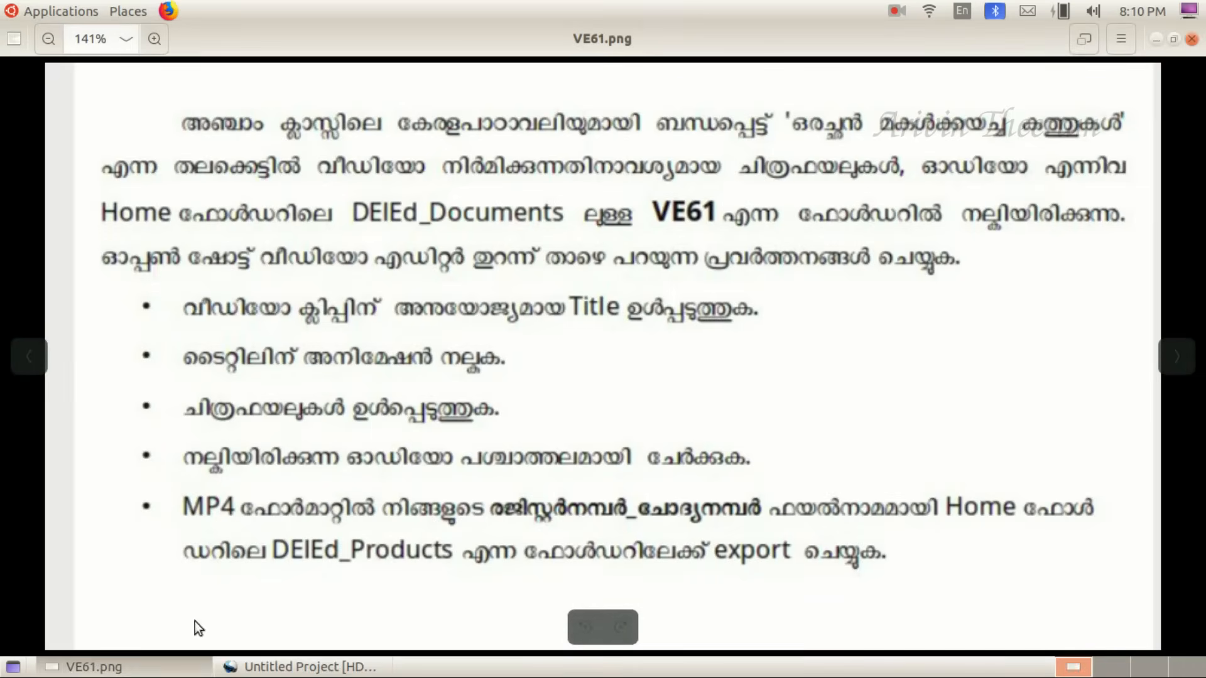
pyautogui.click(301, 667)
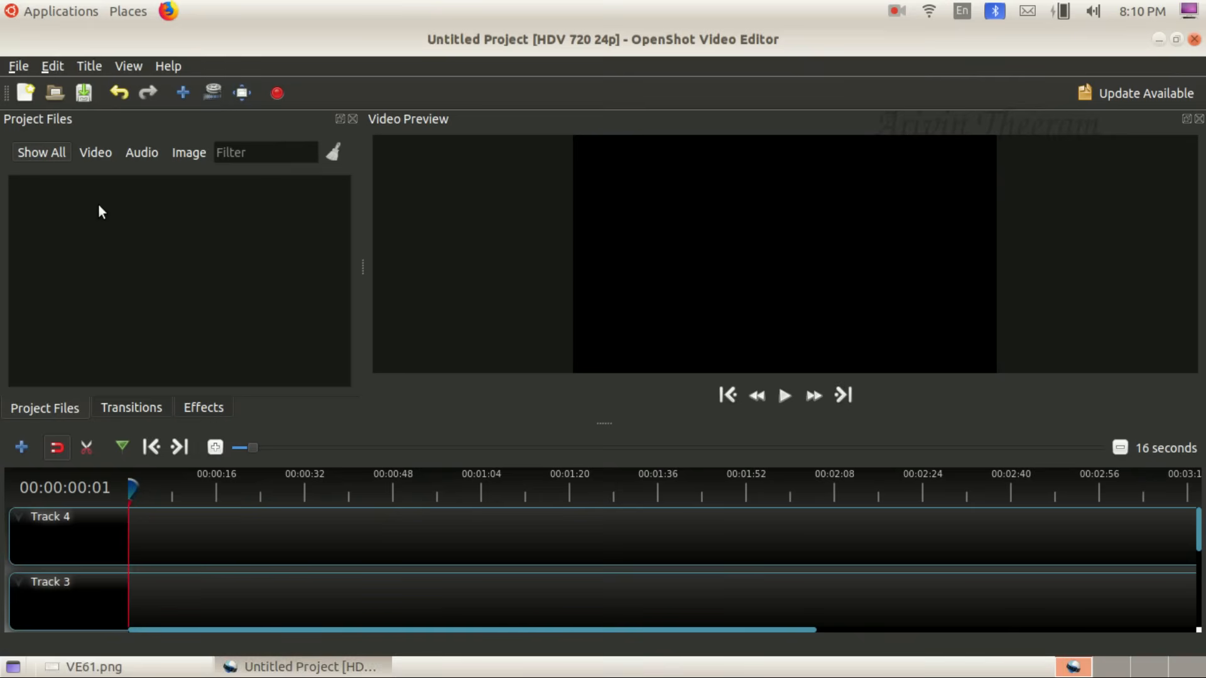
pyautogui.click(19, 66)
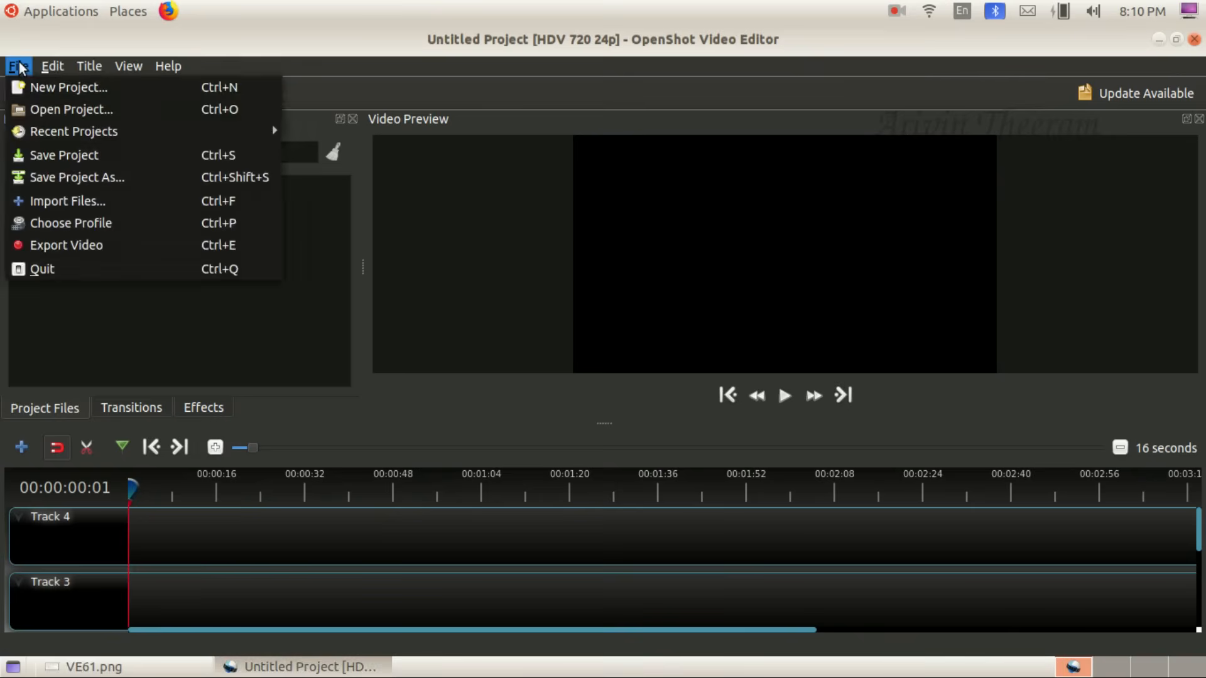
pyautogui.click(55, 201)
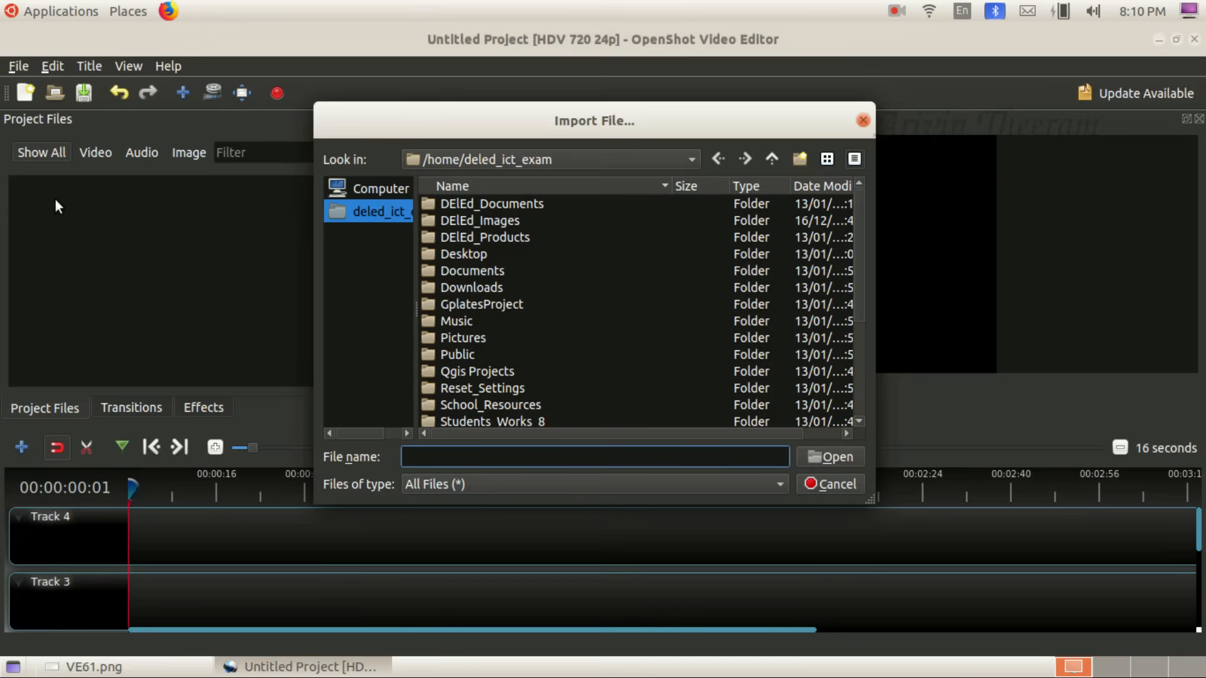
pyautogui.click(371, 214)
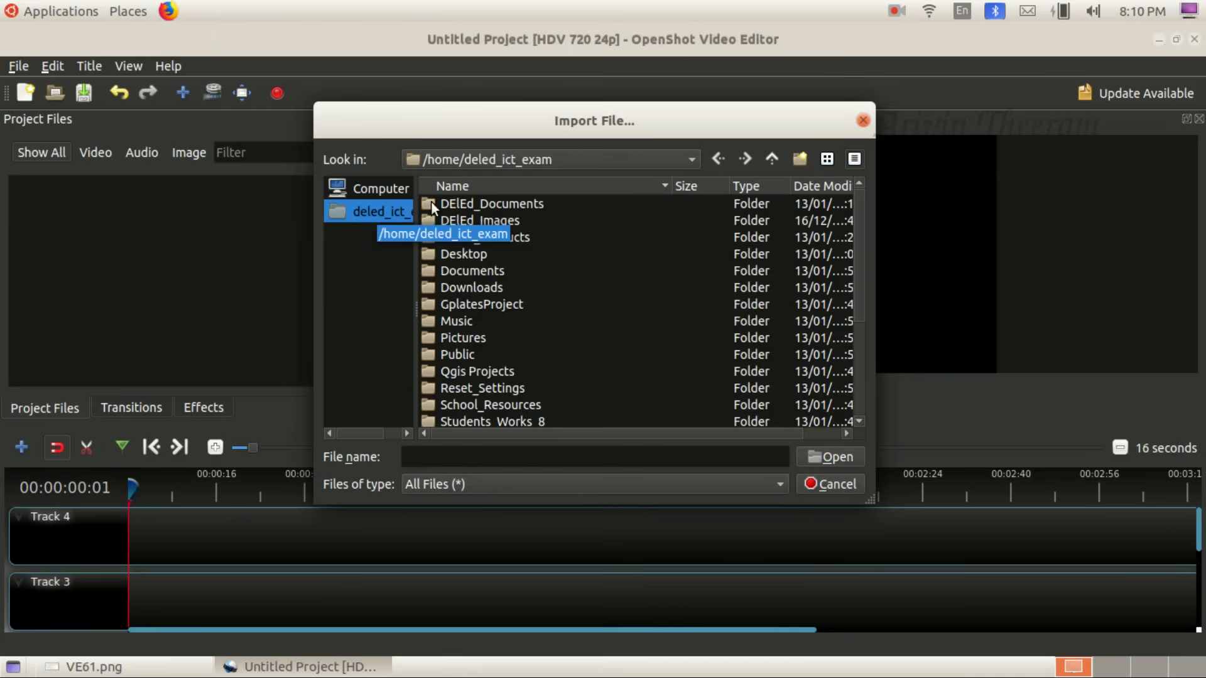
pyautogui.doubleClick(459, 203)
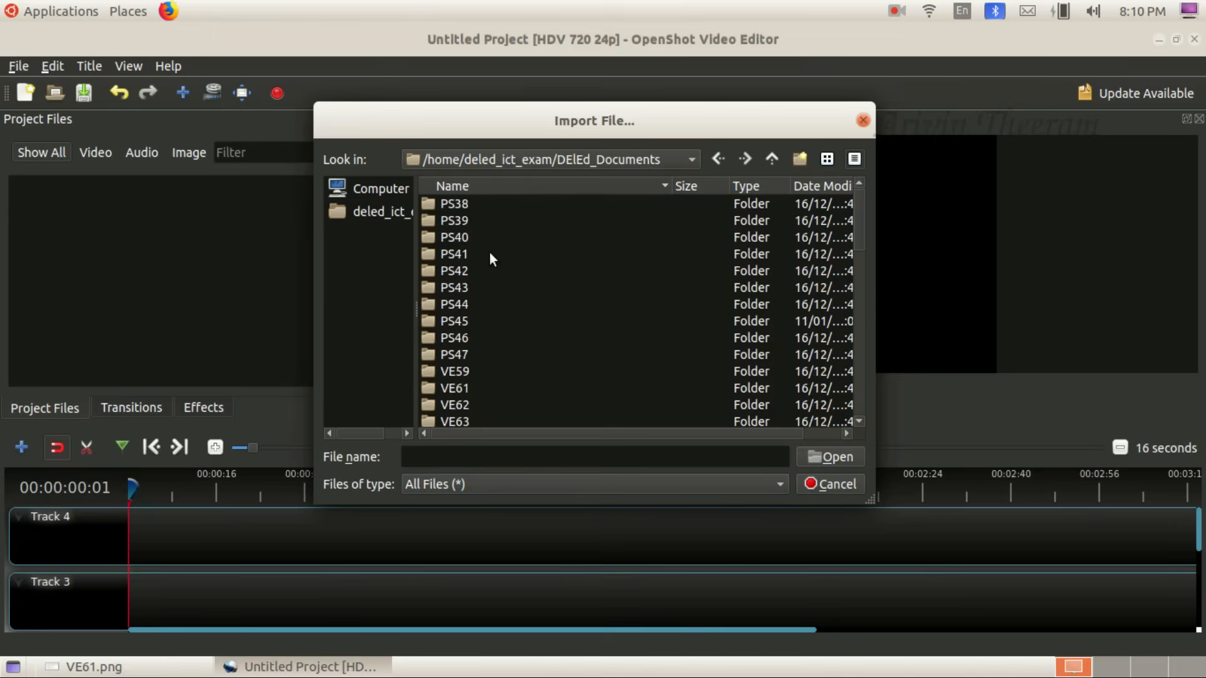
pyautogui.scroll(-2, 489, 255)
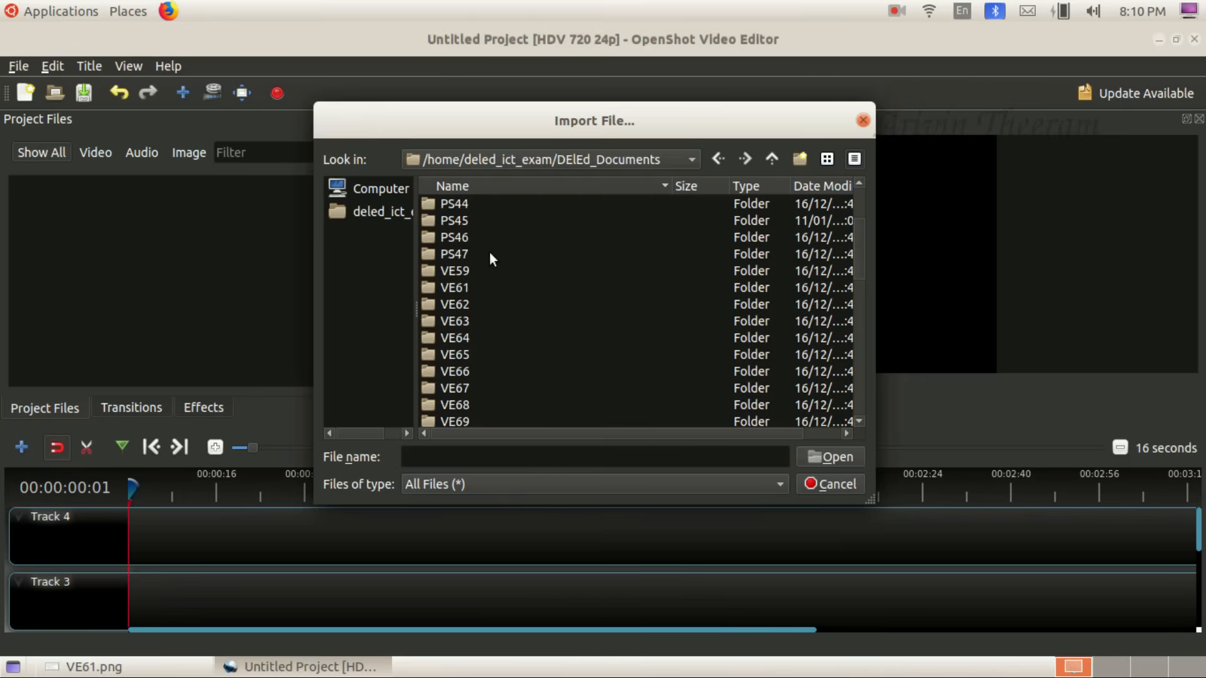
pyautogui.doubleClick(451, 289)
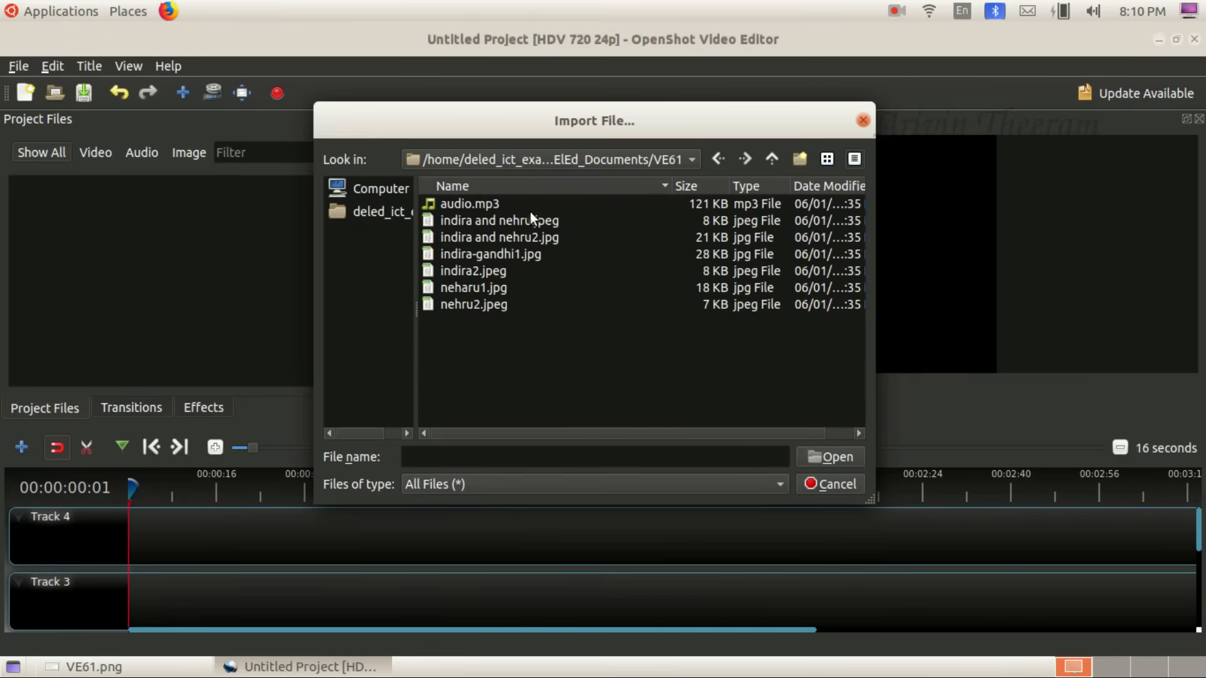
pyautogui.moveTo(484, 325); pyautogui.dragTo(488, 208)
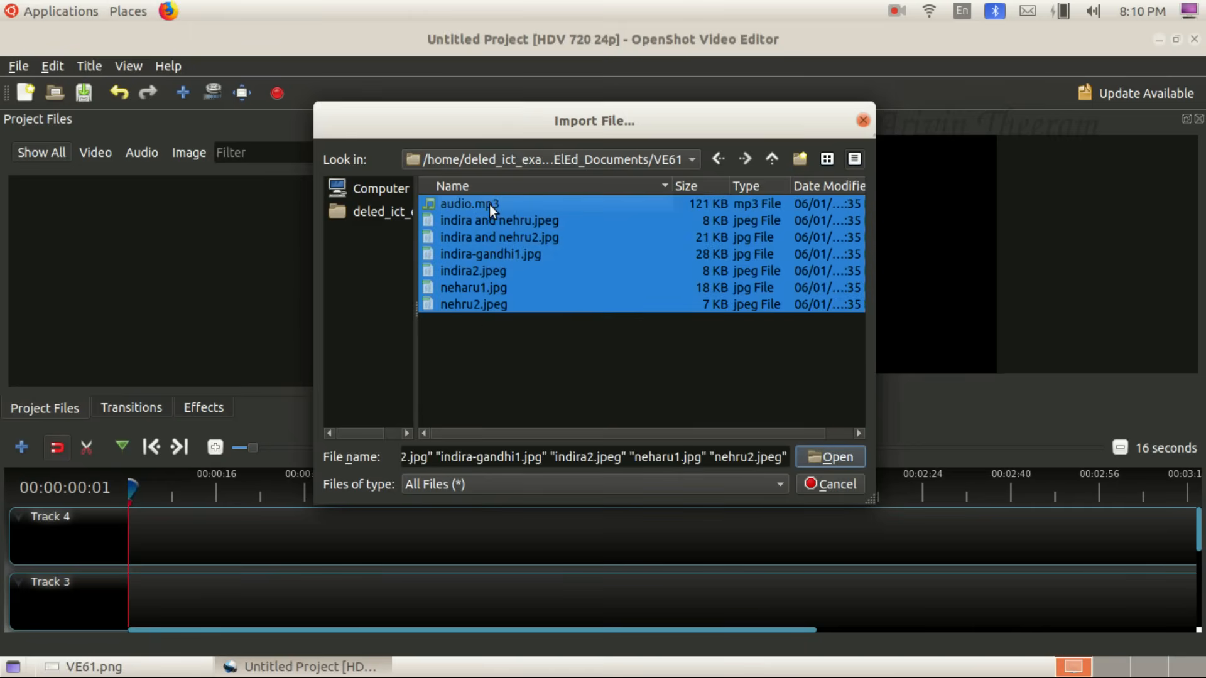
pyautogui.click(813, 456)
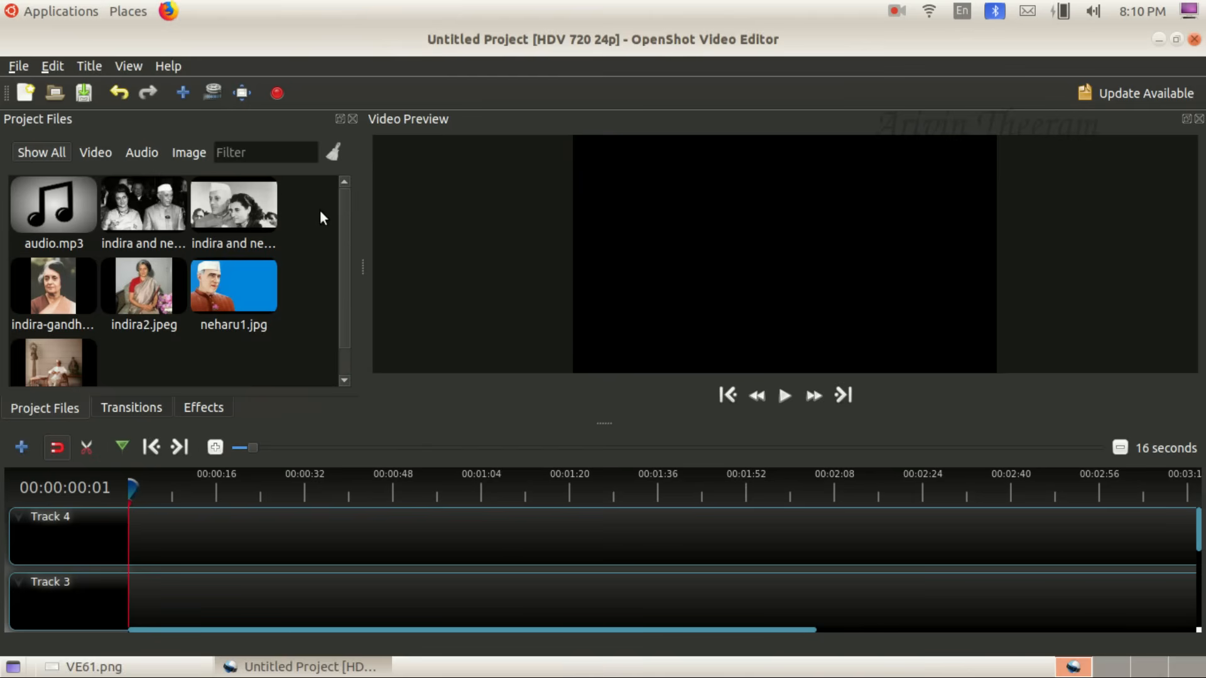
# Check the title requirement in the task sheet and start a new static title from the Bubbles 2 template.
pyautogui.click(118, 669)
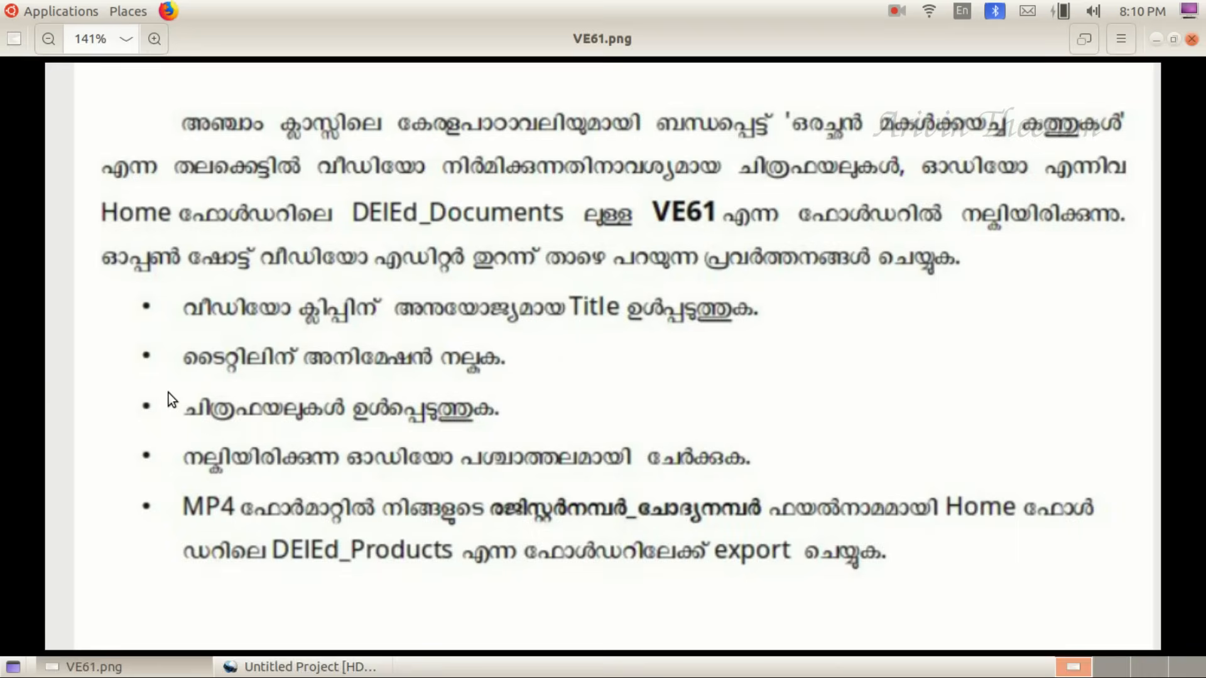
pyautogui.click(295, 667)
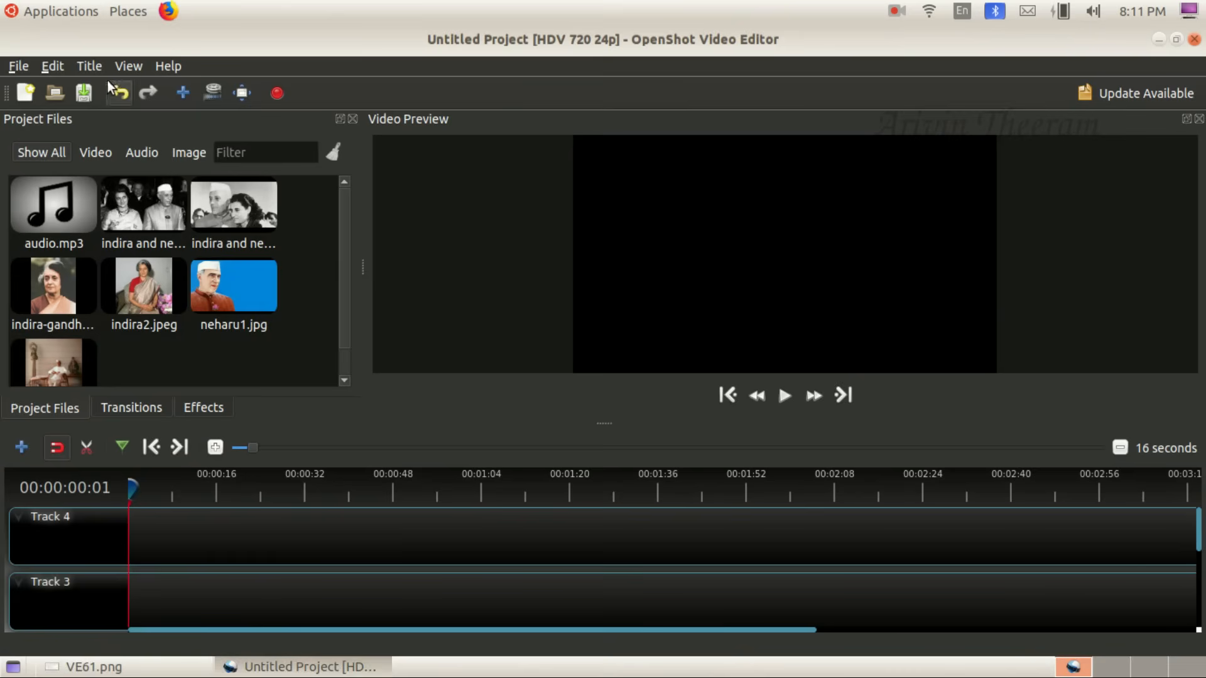
pyautogui.click(87, 66)
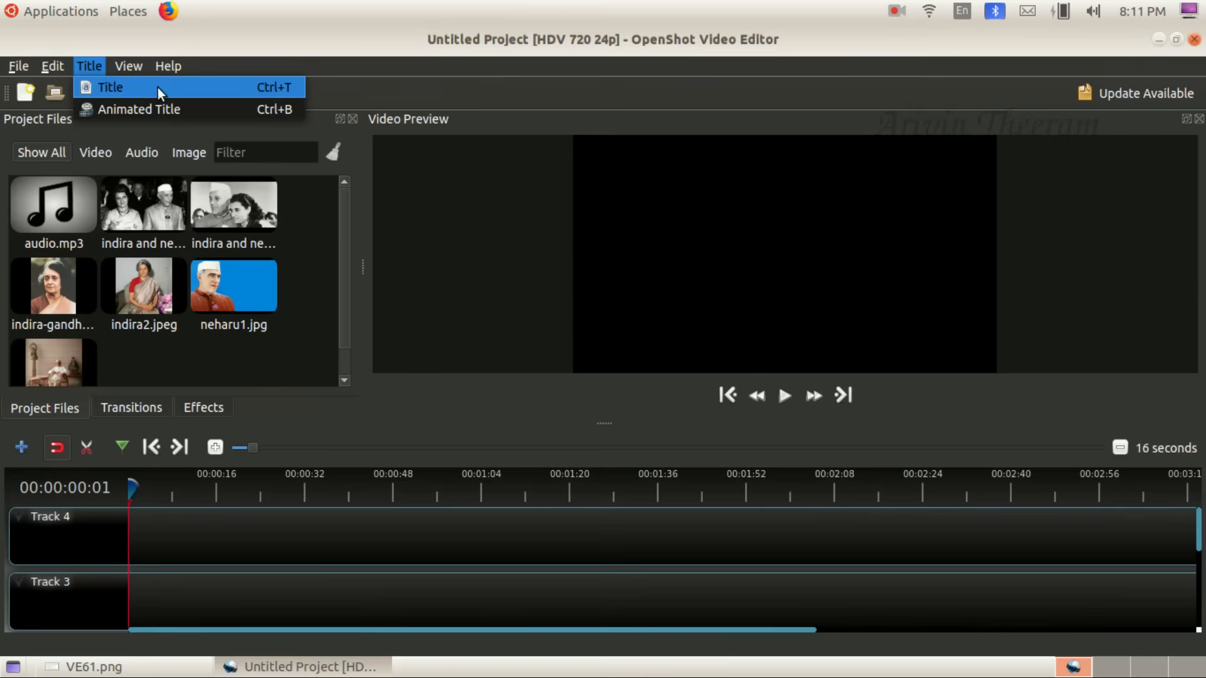
pyautogui.click(196, 82)
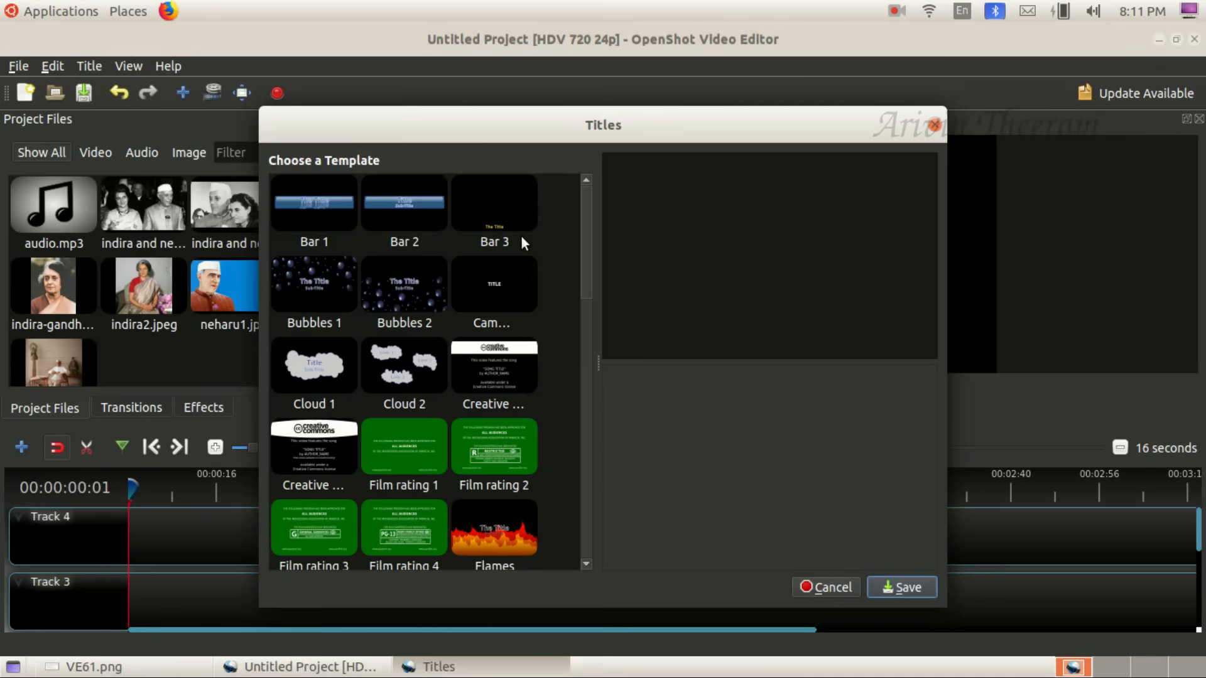
pyautogui.click(411, 280)
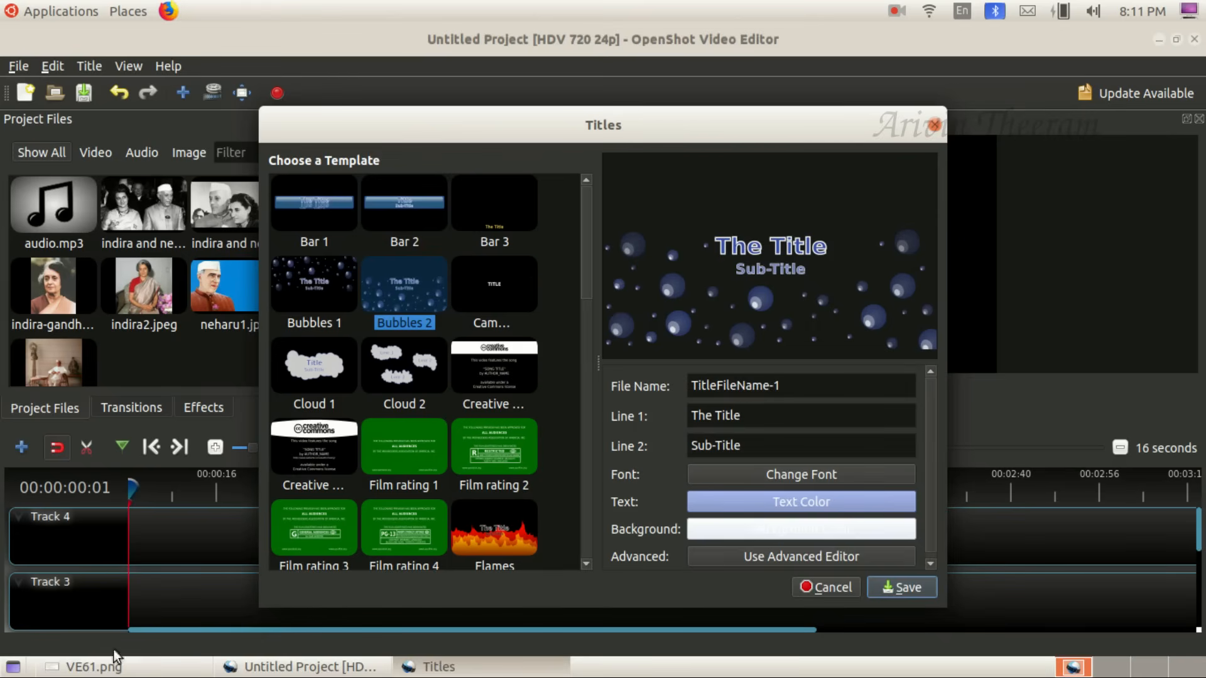
# Check the heading in VE61.png, switch text entry to Malayalam (enhanced Inscript), and set the title lines to "ഒരച്ഛൻ" and "മകൾക്കയച്ച കത്തുകൾ".
pyautogui.click(75, 670)
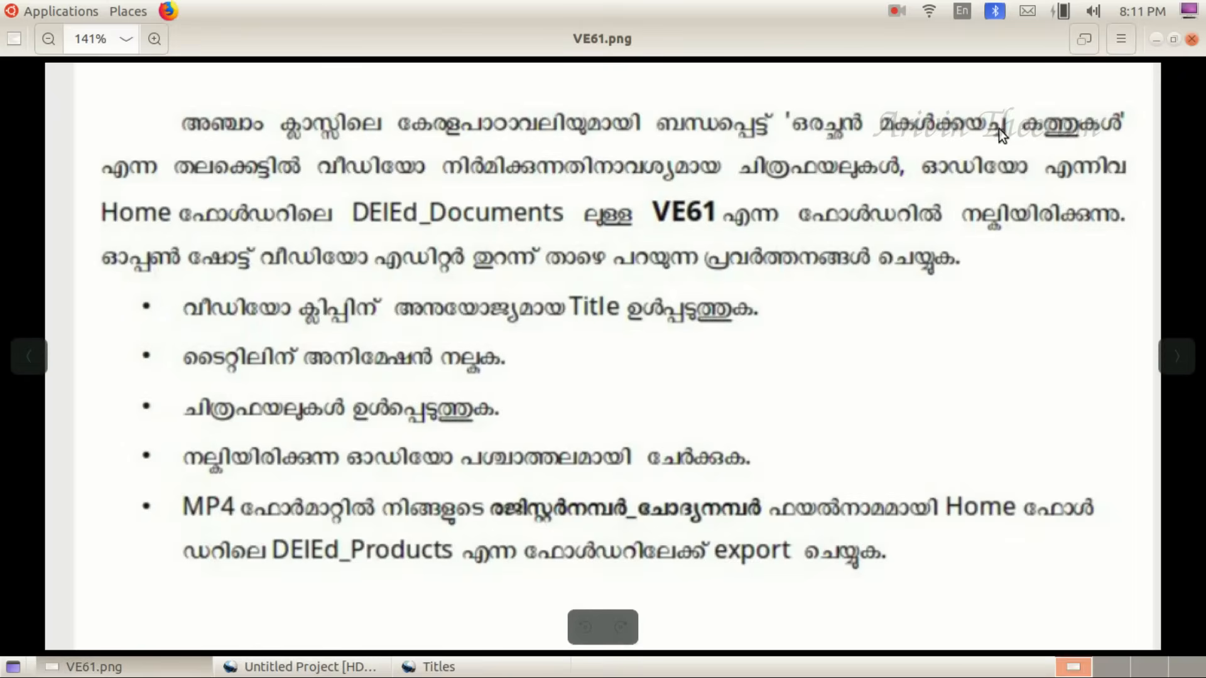
pyautogui.click(182, 667)
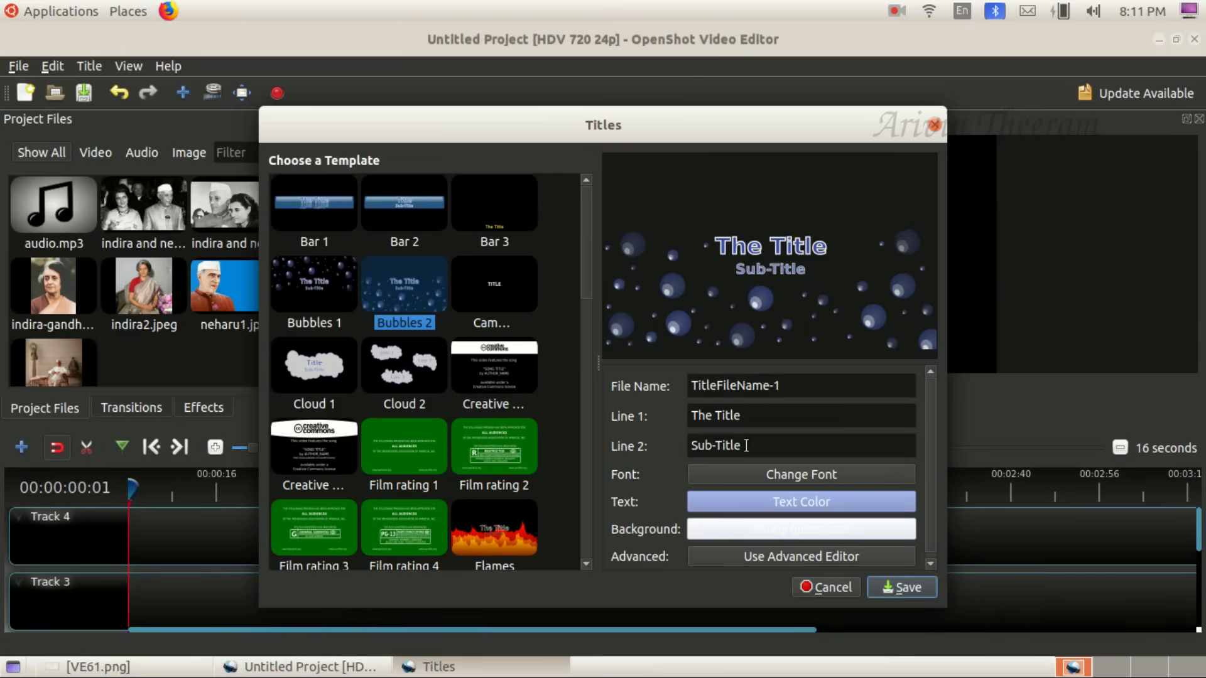
pyautogui.click(963, 11)
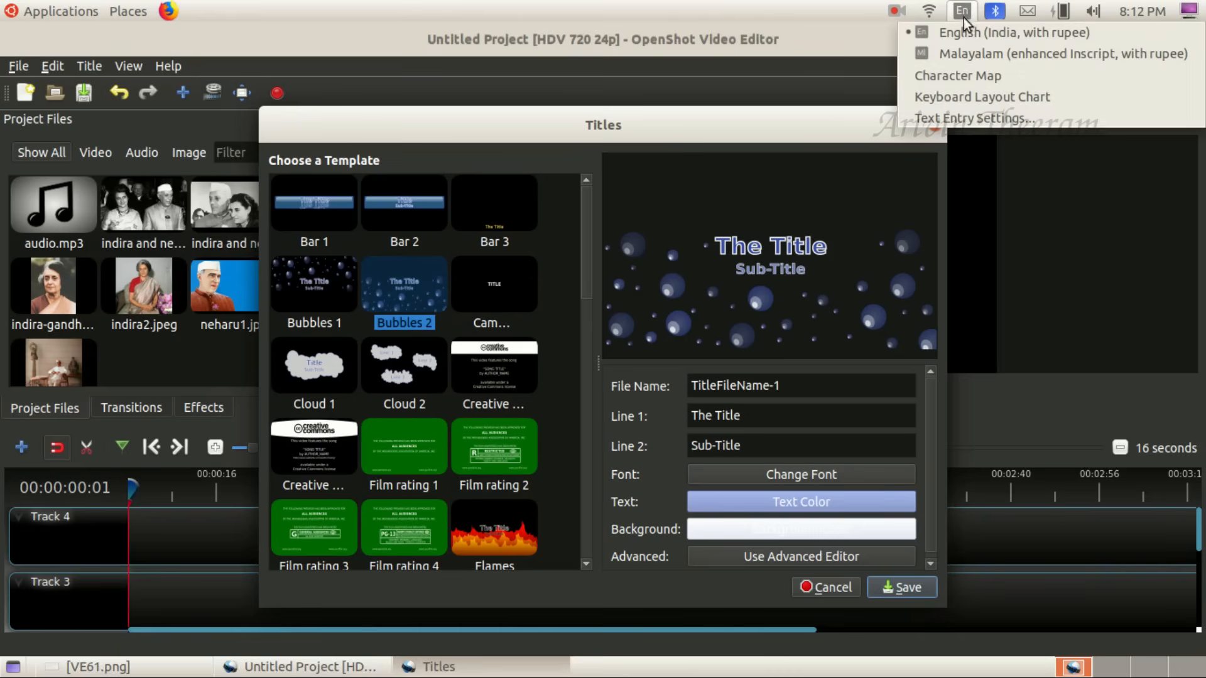
pyautogui.click(1037, 55)
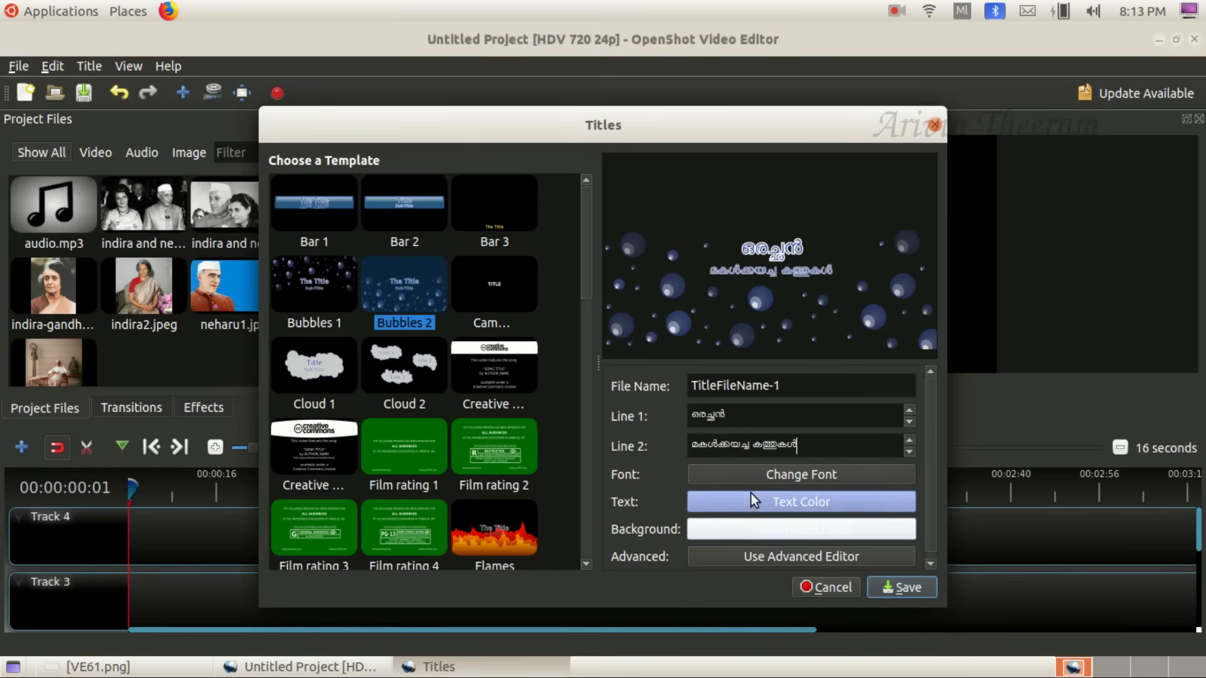
# Set the title's font to Suruma, Medium style, size 20.
pyautogui.click(755, 473)
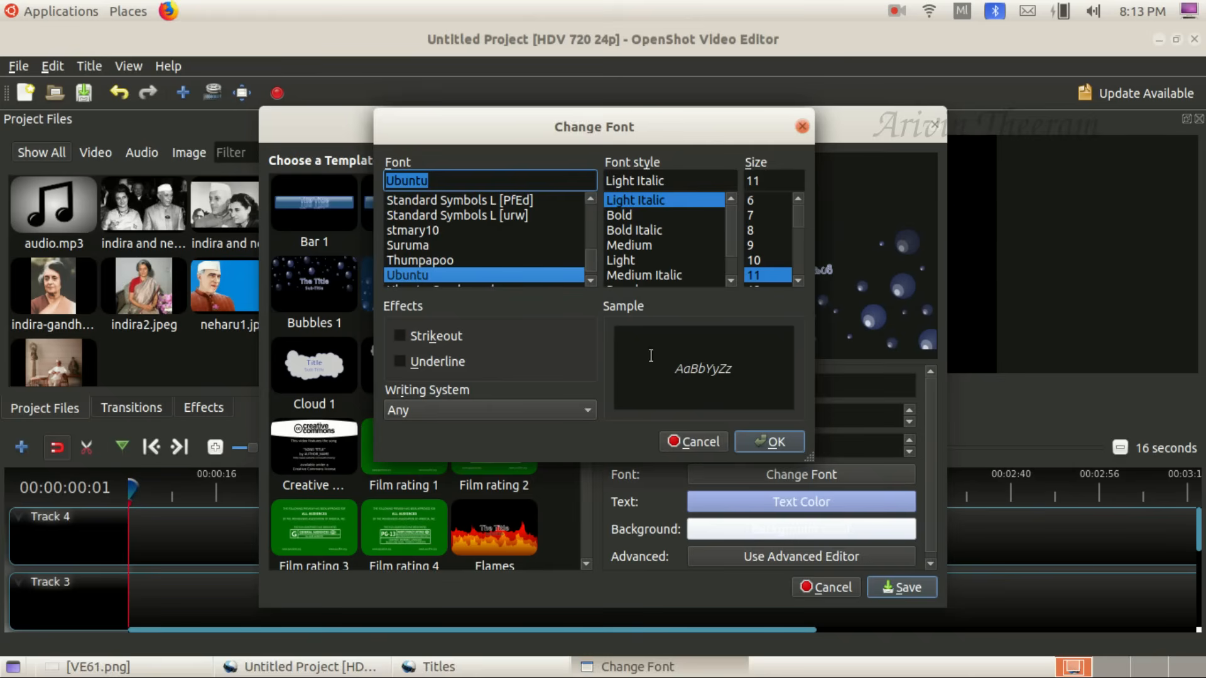
pyautogui.moveTo(625, 121); pyautogui.dragTo(623, 149)
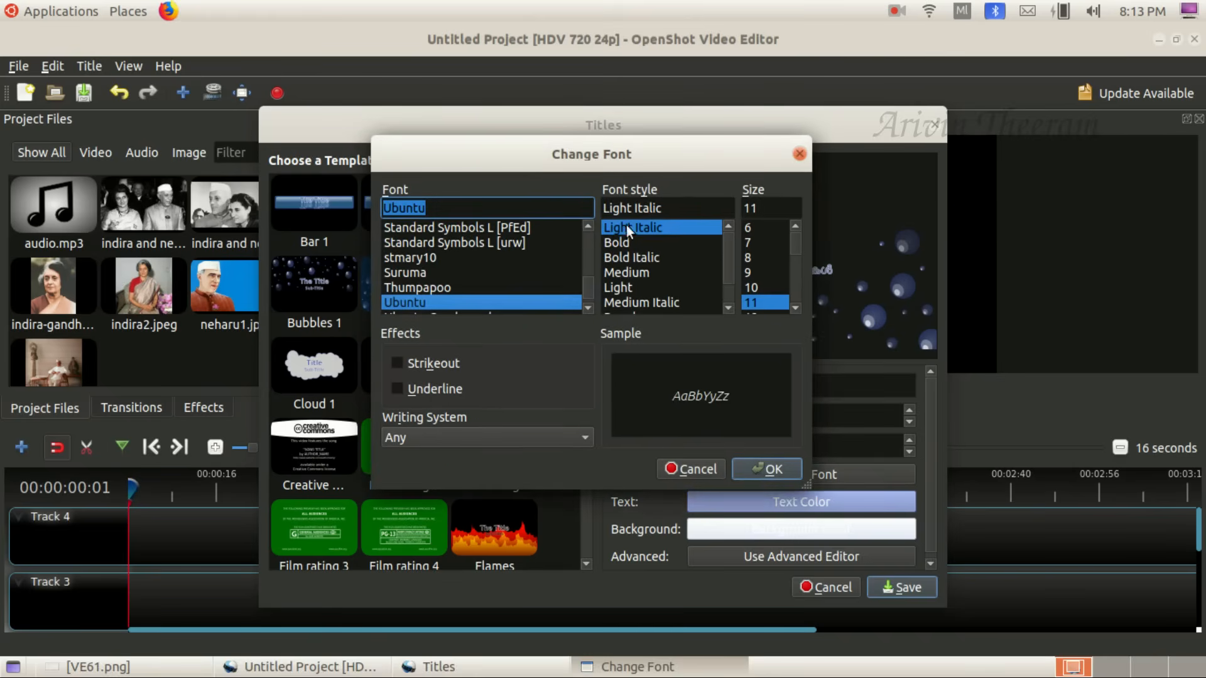
pyautogui.click(606, 242)
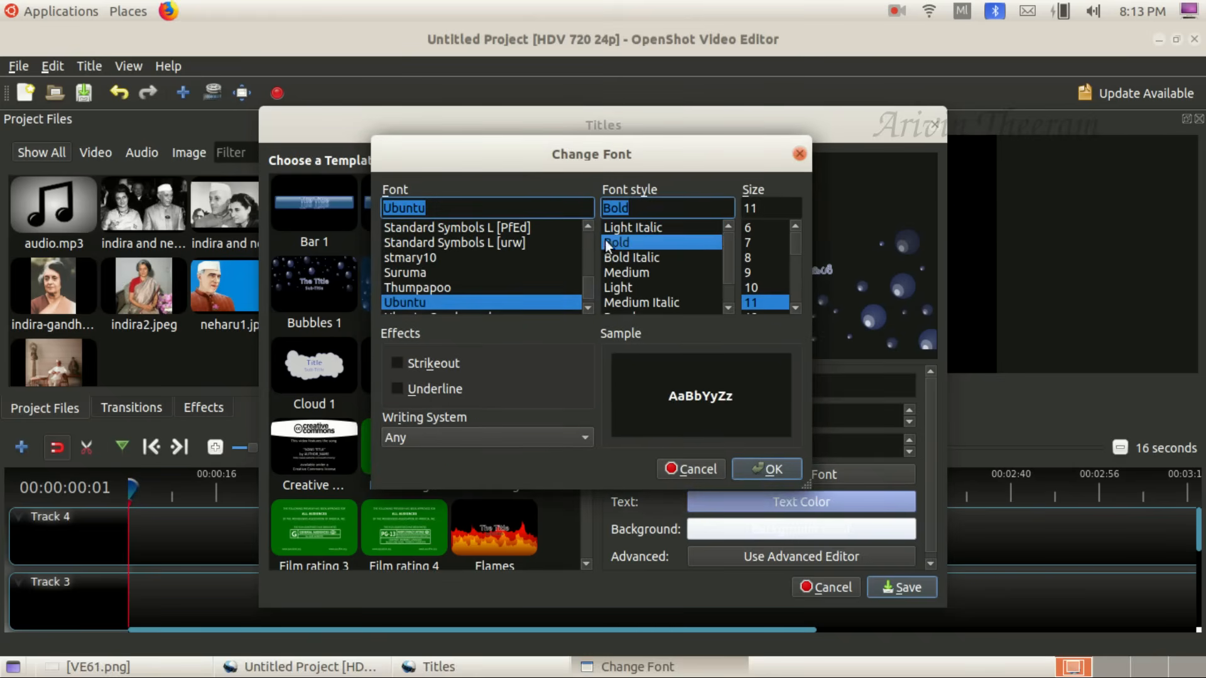
pyautogui.click(473, 227)
pyautogui.click(416, 273)
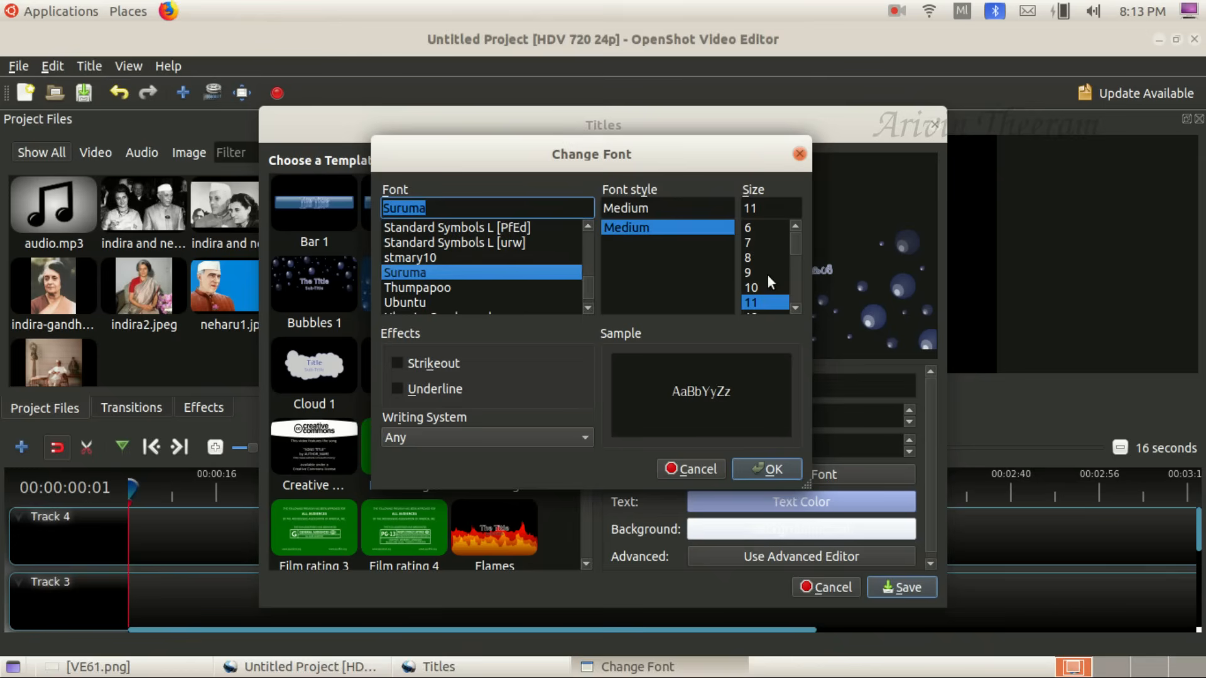
pyautogui.scroll(-2, 769, 274)
pyautogui.click(760, 289)
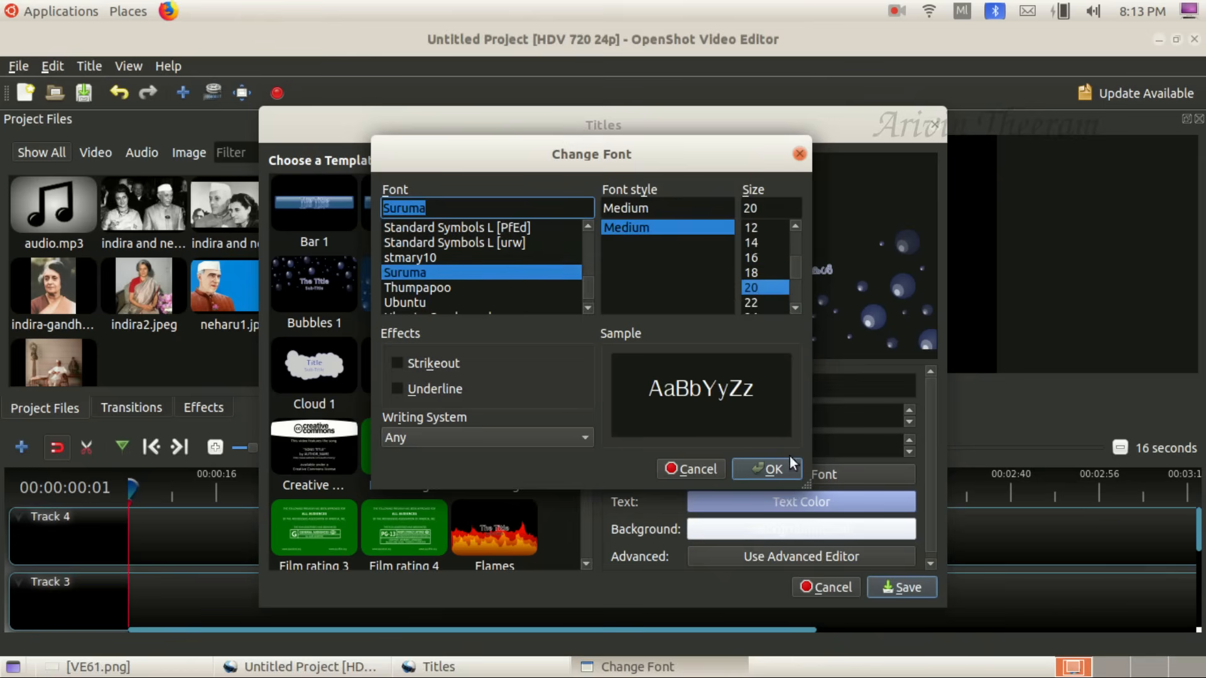
pyautogui.click(768, 469)
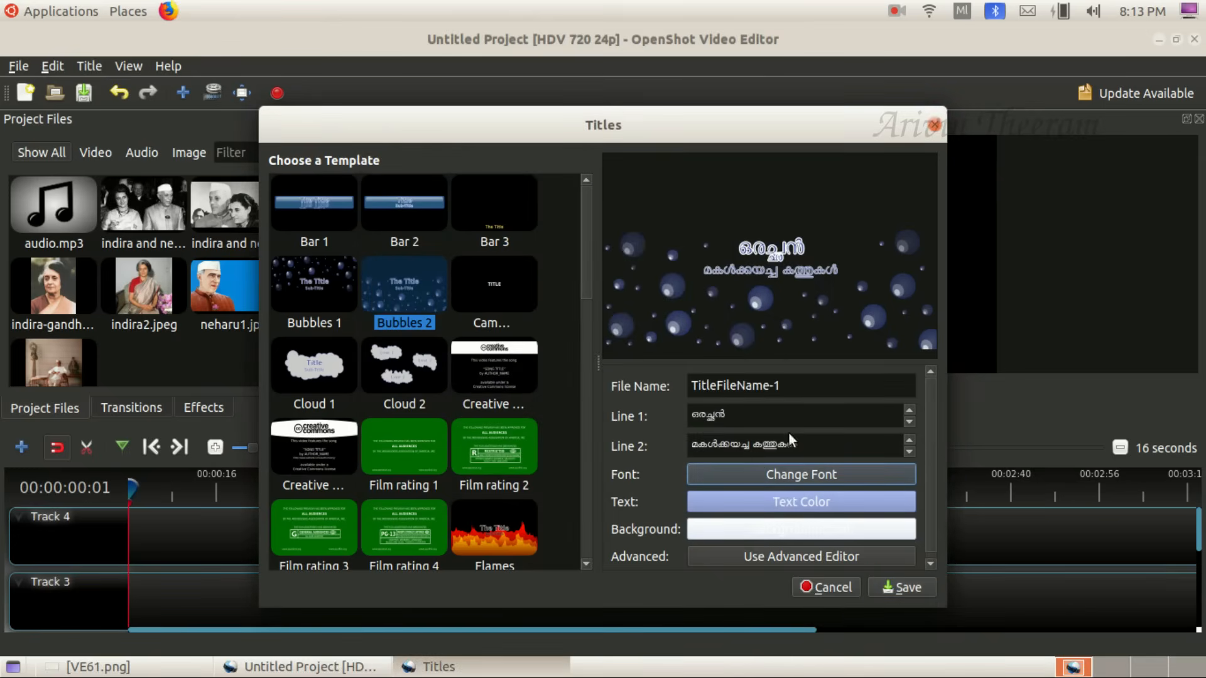
# Change the title's text colour to pink.
pyautogui.click(748, 500)
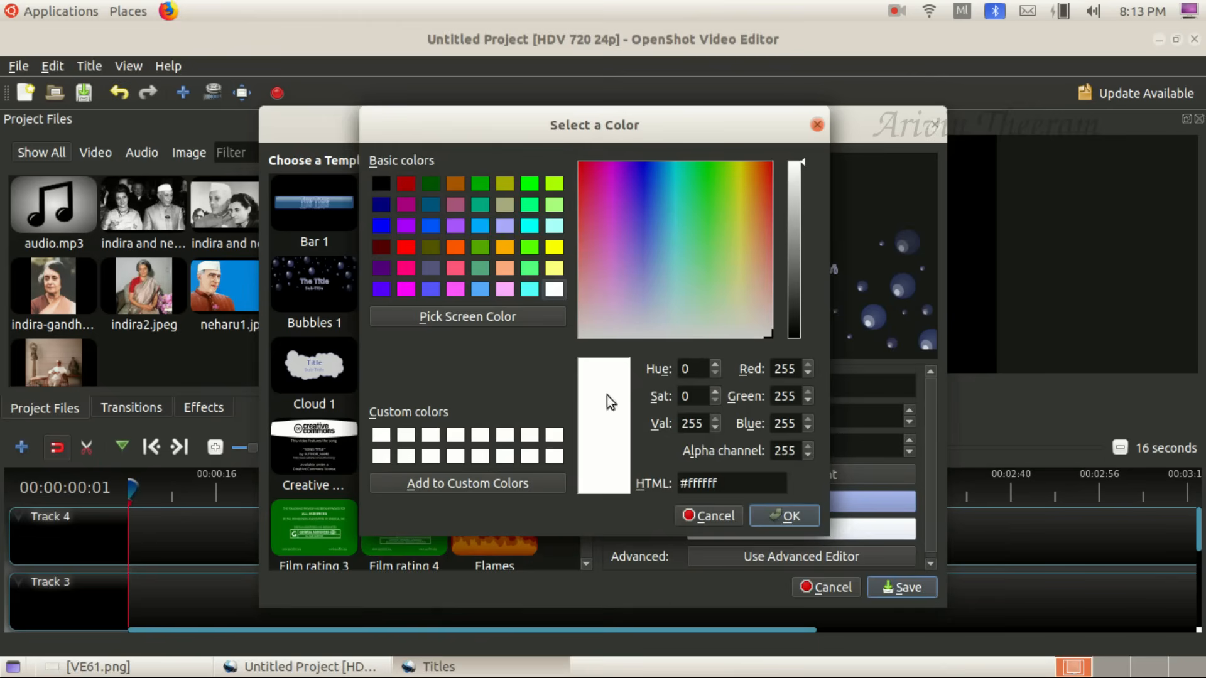
pyautogui.click(611, 179)
pyautogui.click(759, 523)
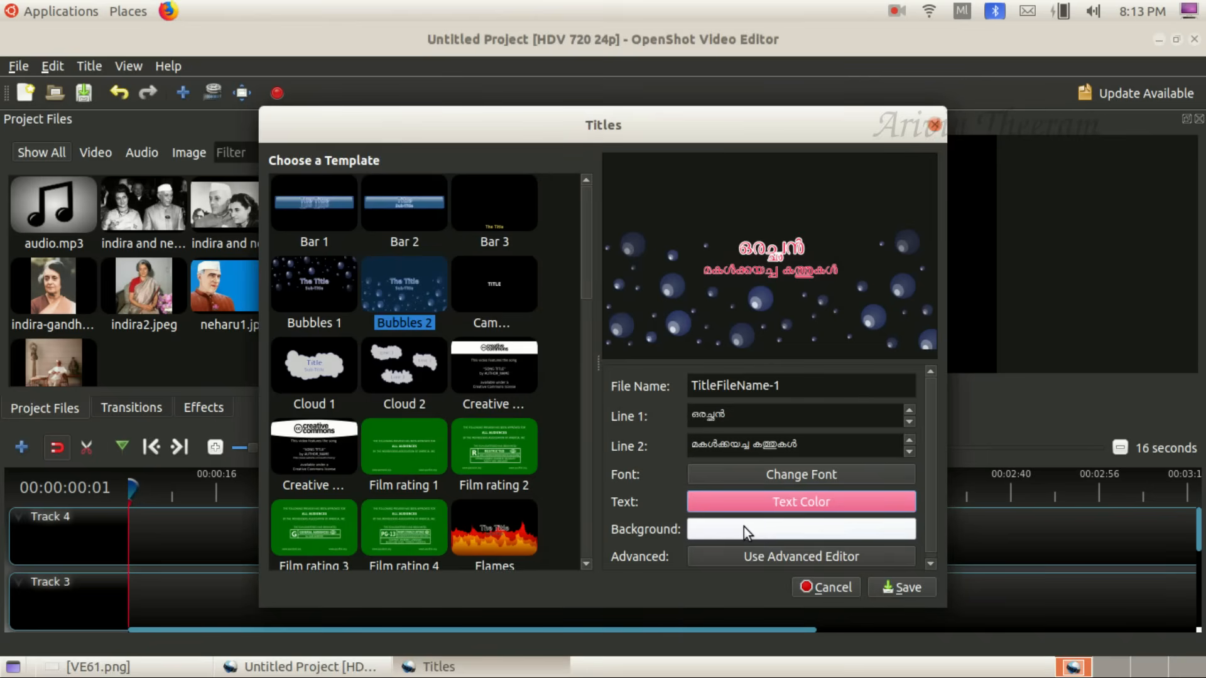
# Name the title file Title-1 and save the title to the project.
pyautogui.scroll(-1, 743, 526)
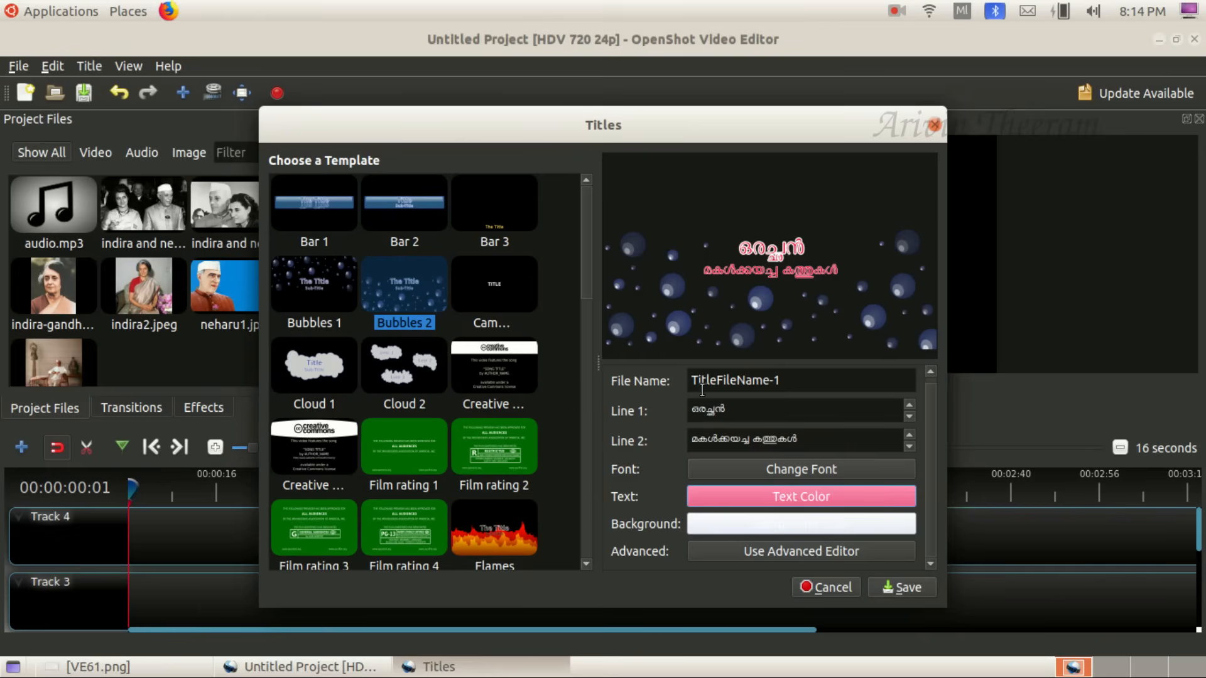
pyautogui.click(784, 380)
pyautogui.press('BackSpace')
pyautogui.press('BackSpace')
pyautogui.press('BackSpace')
pyautogui.press('BackSpace')
pyautogui.press('BackSpace')
pyautogui.press('BackSpace')
pyautogui.press('BackSpace')
pyautogui.press('BackSpace')
pyautogui.press('BackSpace')
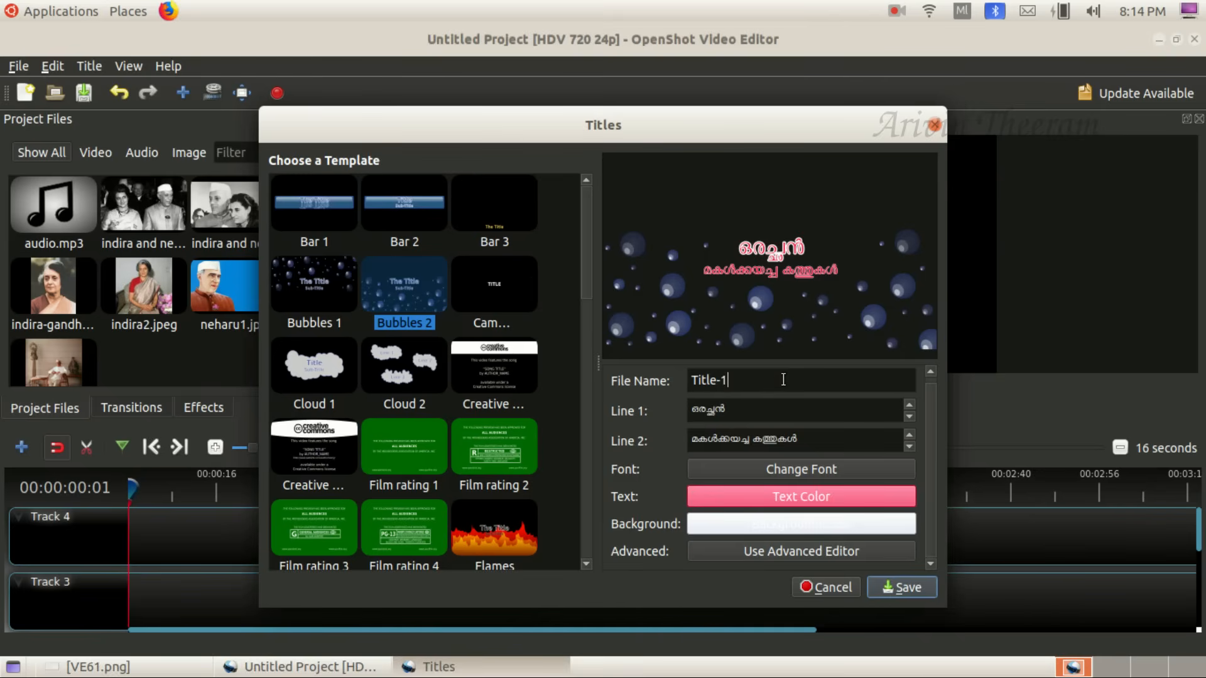
pyautogui.click(900, 585)
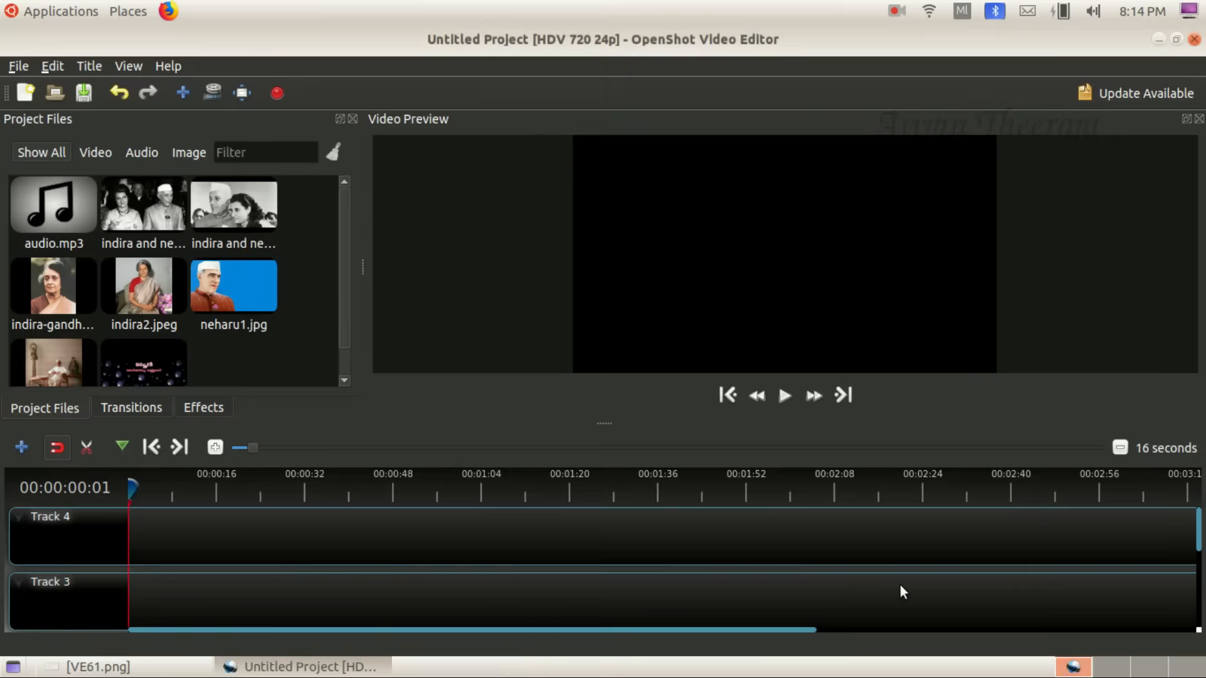
# Place Title-1.svg at the start of Track 3.
pyautogui.scroll(-1, 163, 281)
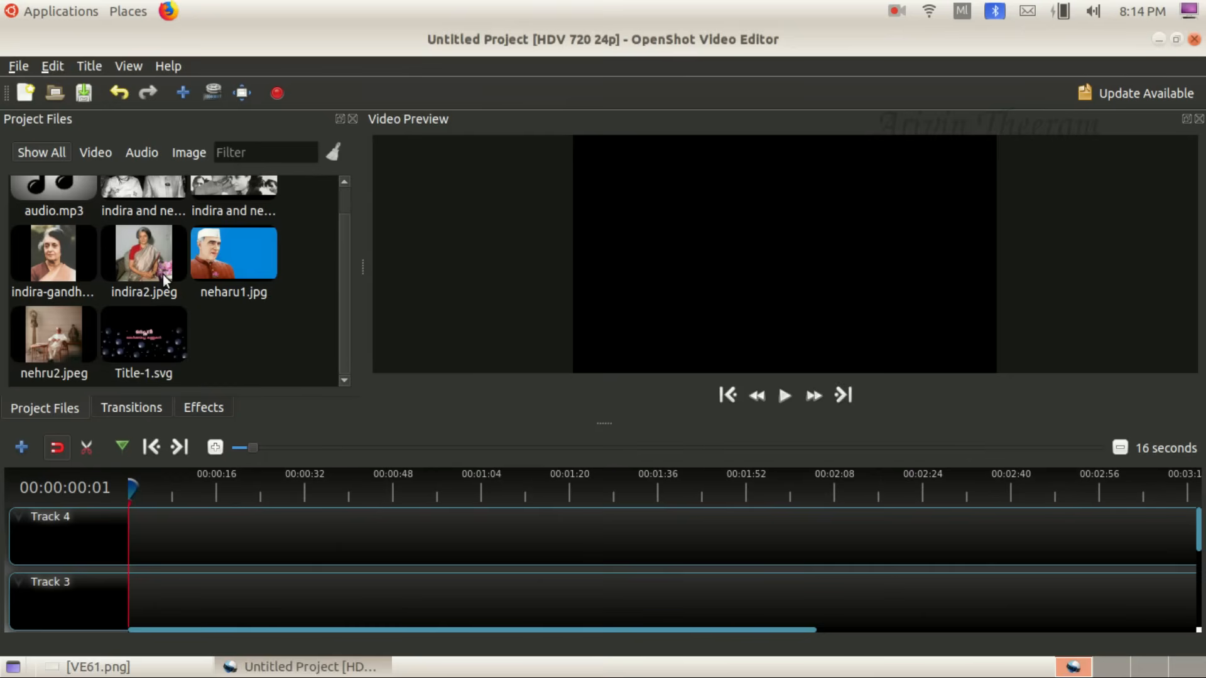
pyautogui.click(124, 340)
pyautogui.moveTo(202, 436); pyautogui.dragTo(133, 589)
pyautogui.scroll(-2, 200, 580)
pyautogui.scroll(1, 199, 581)
pyautogui.moveTo(157, 549)
pyautogui.mouseDown()
pyautogui.moveTo(157, 590)
pyautogui.moveTo(158, 546)
pyautogui.mouseUp()
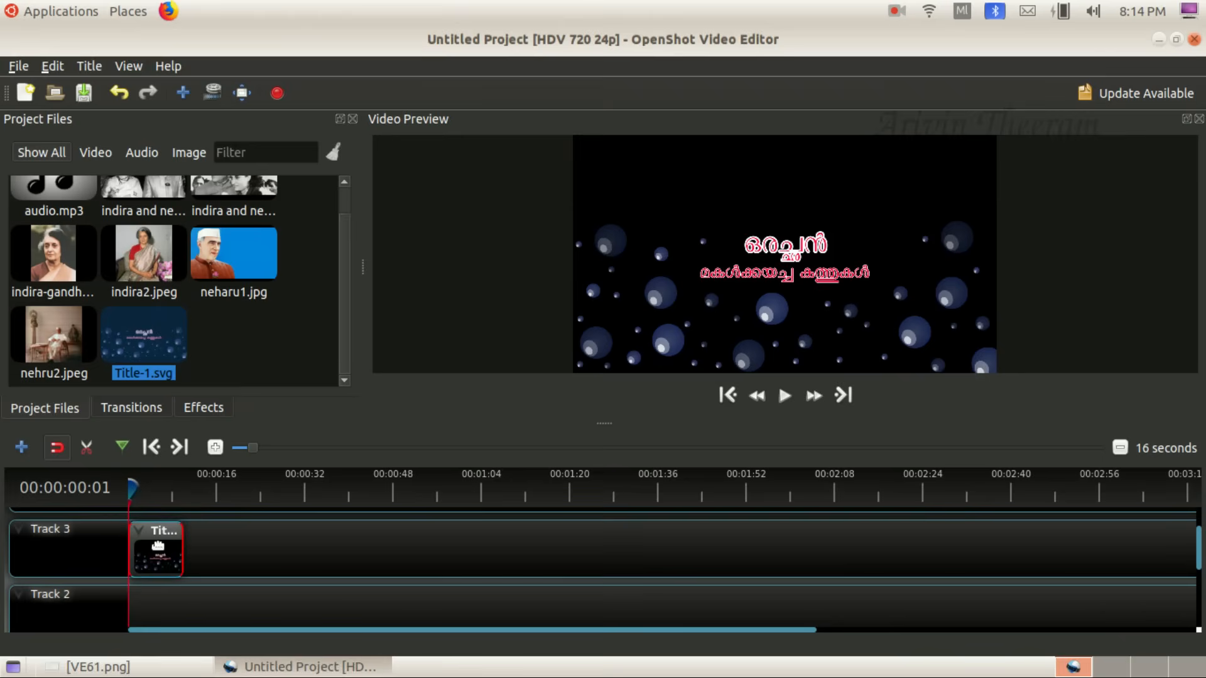
pyautogui.scroll(1, 220, 525)
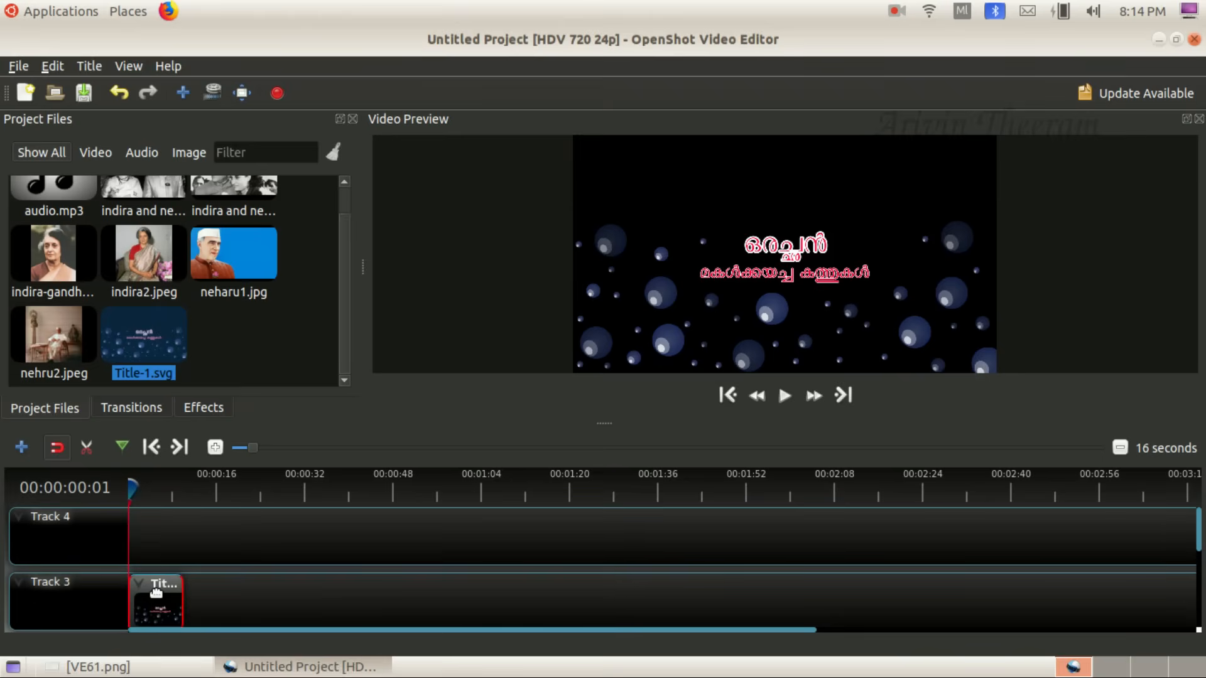
pyautogui.scroll(-1, 156, 588)
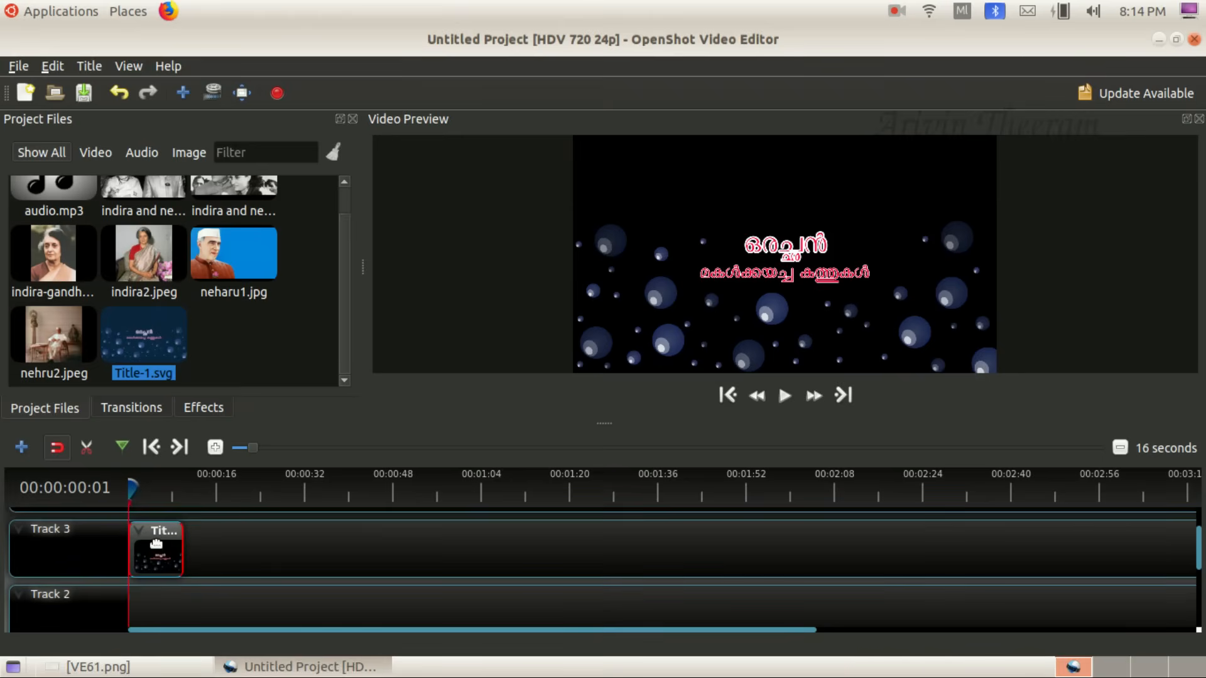
# Try the Center to Bottom animation at the start of the title clip, and remove that clip from Track 3.
pyautogui.rightClick(158, 548)
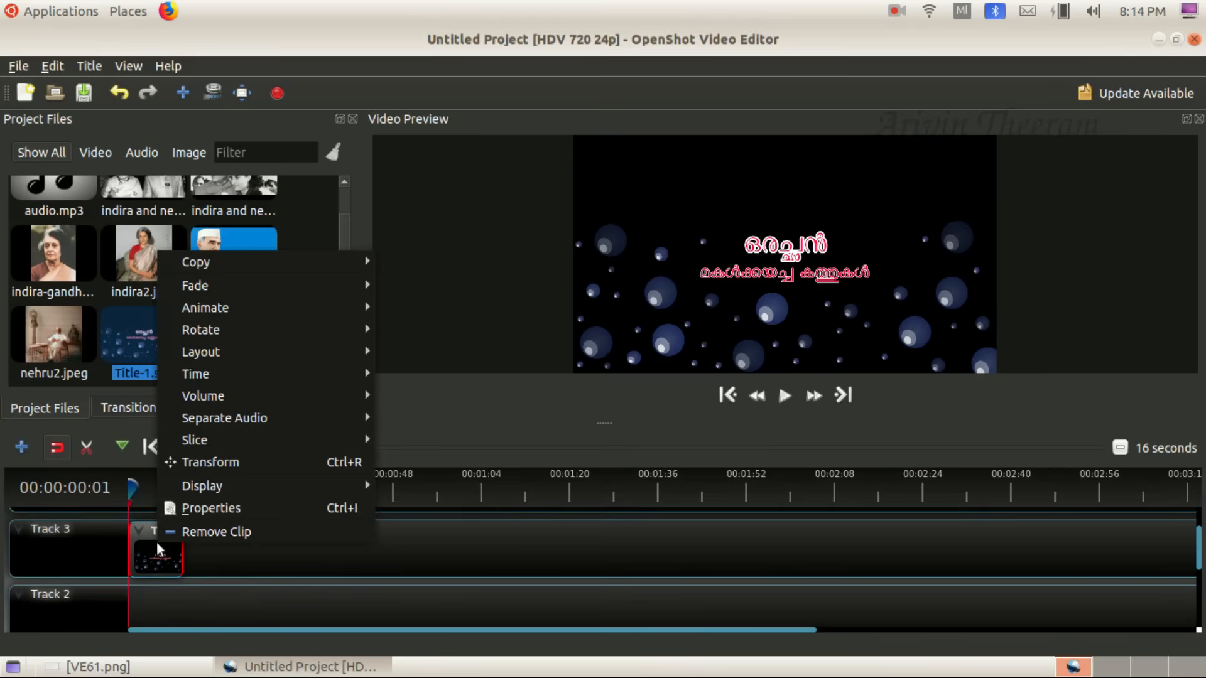
pyautogui.moveTo(215, 308)
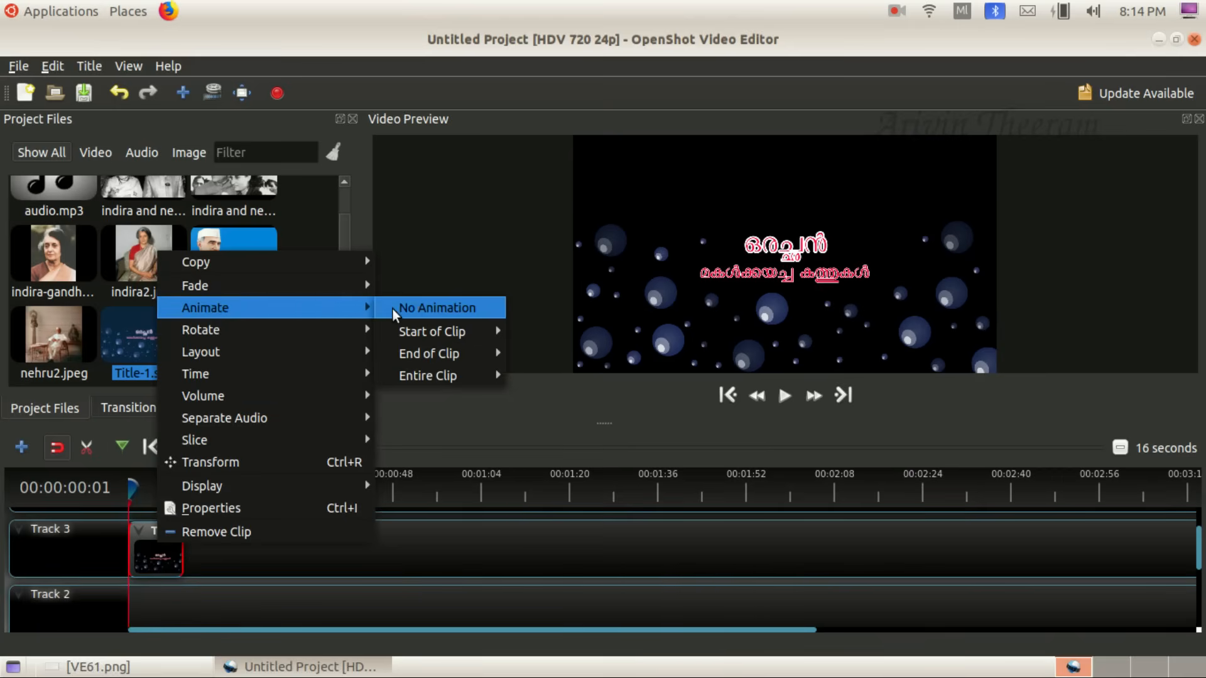
pyautogui.moveTo(425, 332)
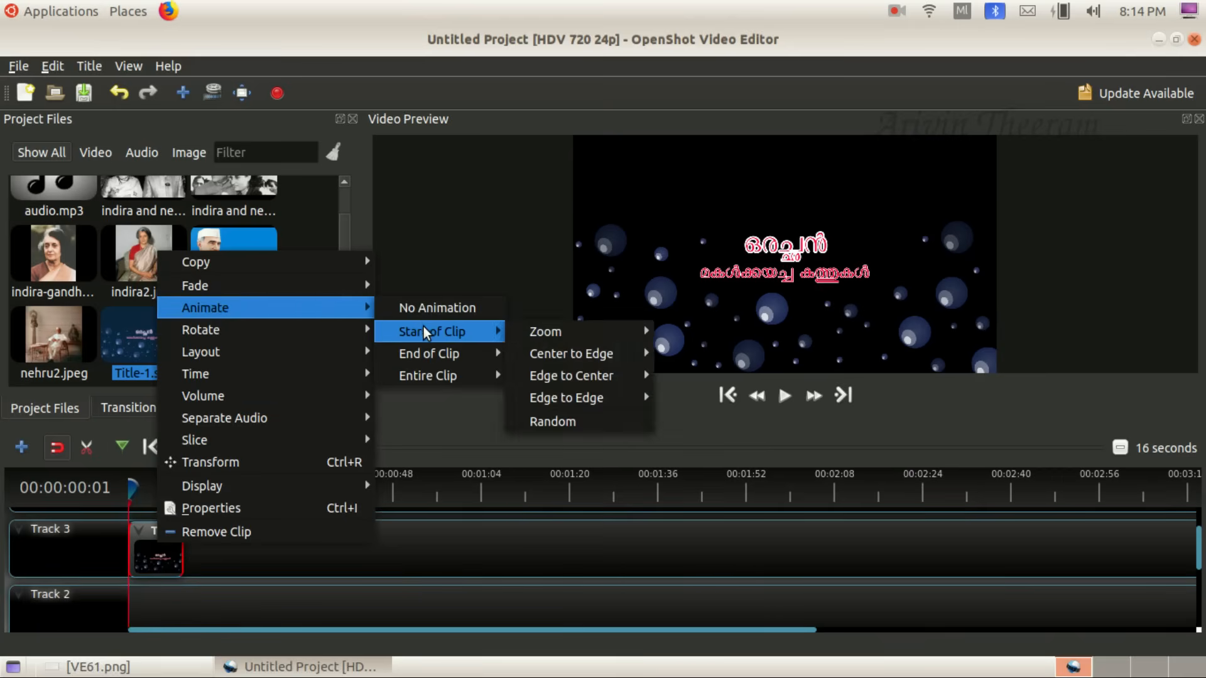
pyautogui.moveTo(556, 353)
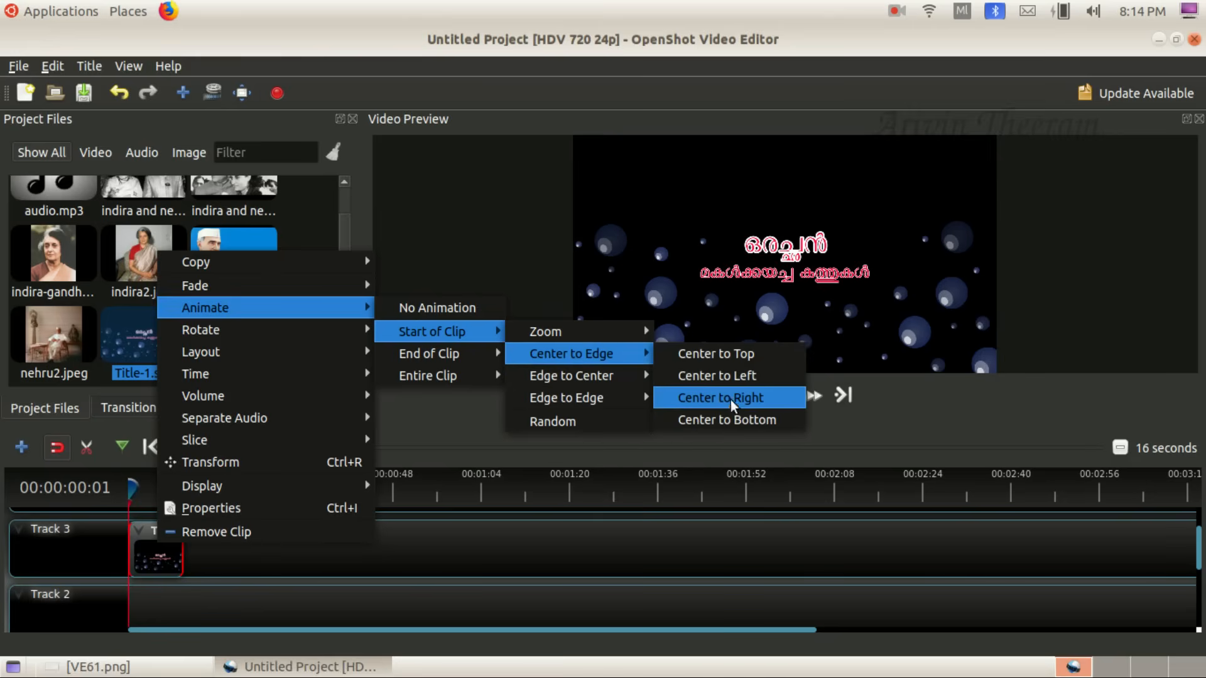
pyautogui.click(735, 420)
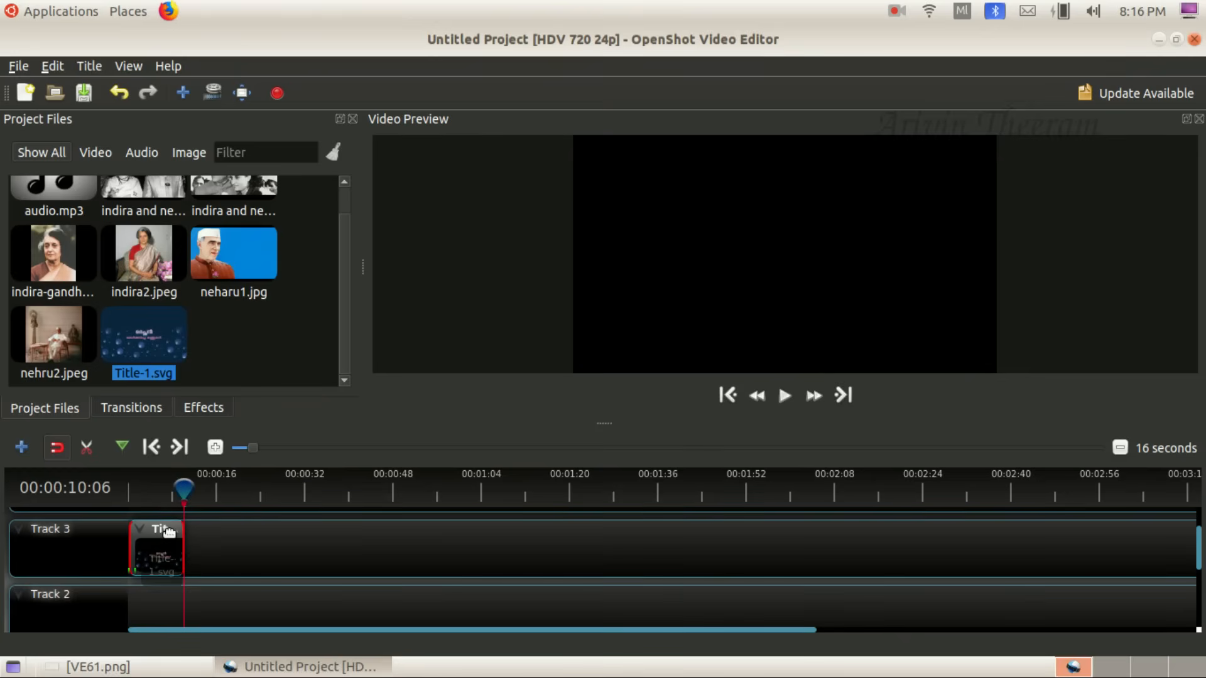
pyautogui.rightClick(150, 558)
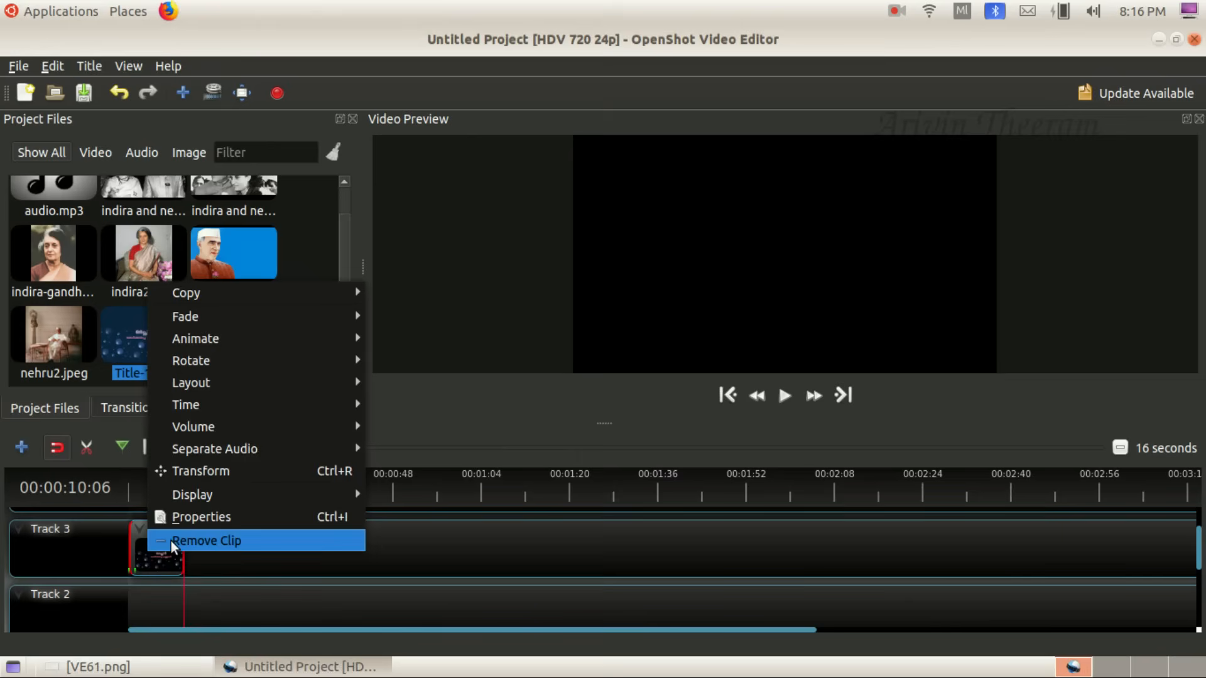
pyautogui.click(172, 543)
# Add Title-1.svg to the beginning of Track 3 again and return the playhead to the start of the timeline.
pyautogui.moveTo(134, 324); pyautogui.dragTo(153, 334)
pyautogui.moveTo(223, 421); pyautogui.dragTo(139, 537)
pyautogui.rightClick(164, 539)
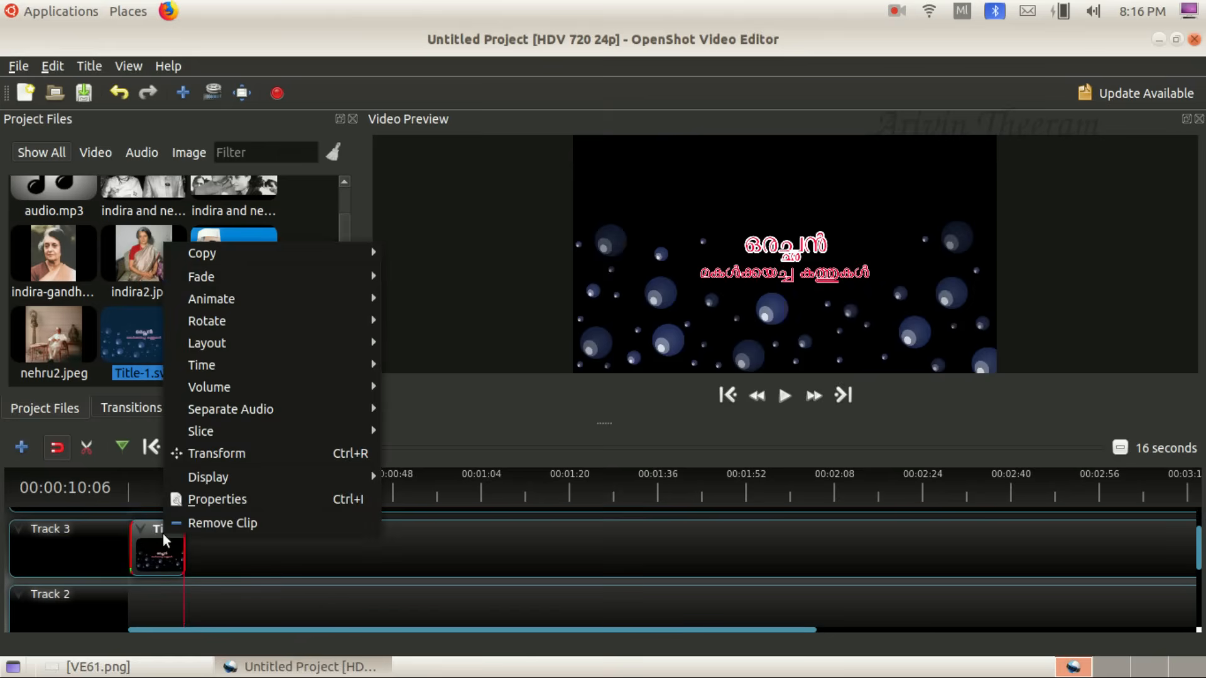
pyautogui.click(196, 550)
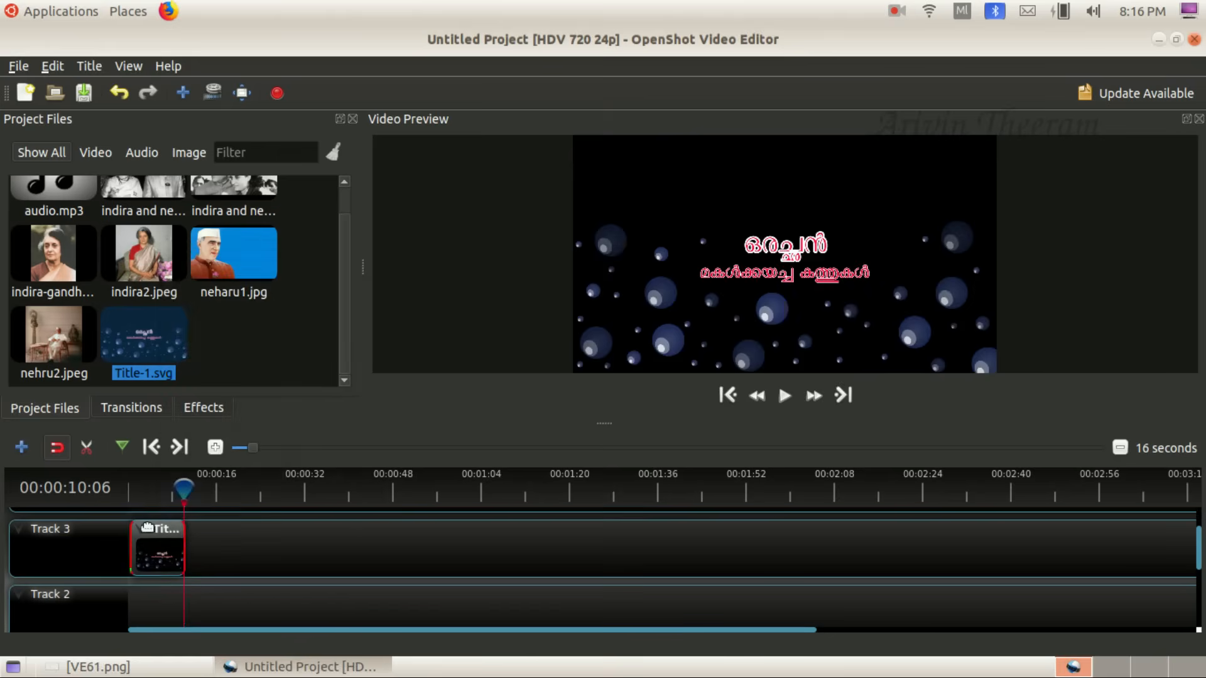
pyautogui.click(133, 495)
pyautogui.click(123, 488)
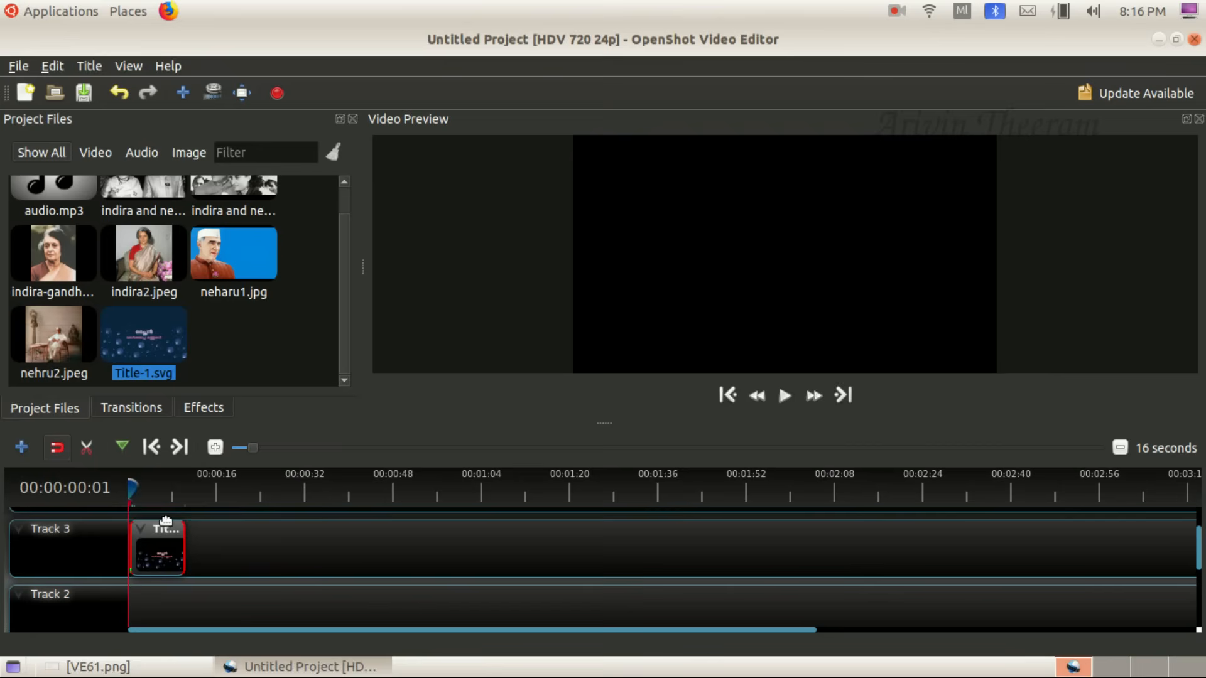
# Animate the start of the title clip with Zoom In (100% to 150%).
pyautogui.rightClick(159, 537)
pyautogui.moveTo(304, 328)
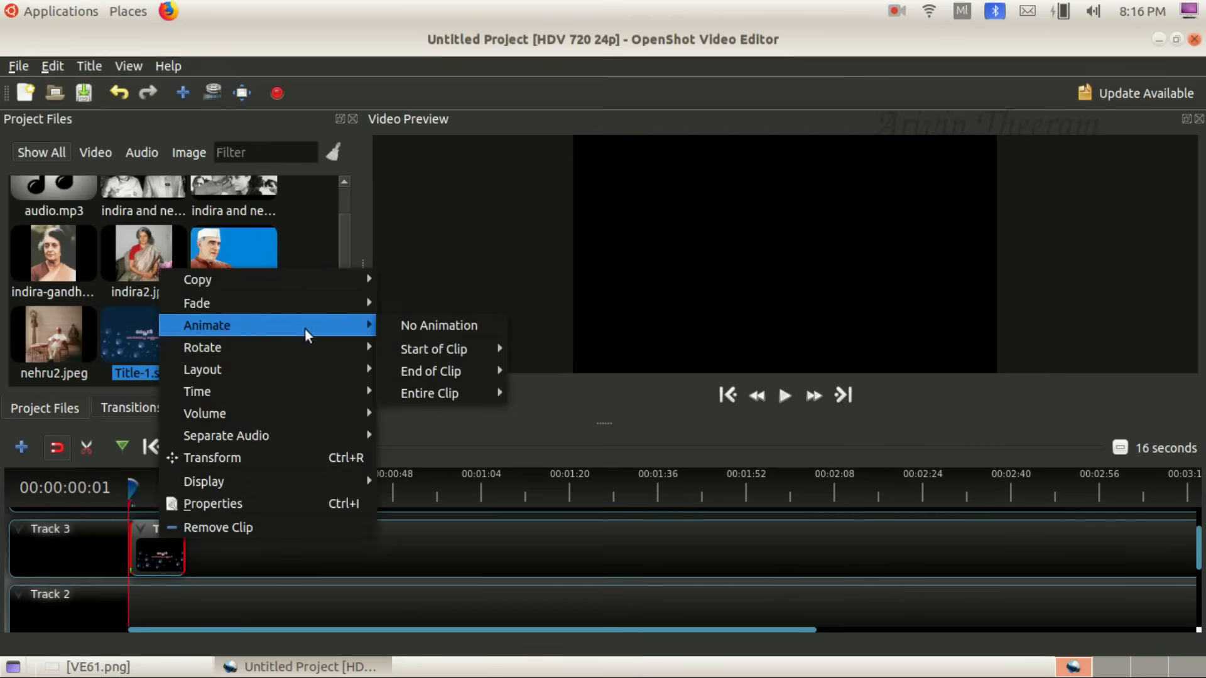
pyautogui.moveTo(459, 349)
pyautogui.moveTo(556, 352)
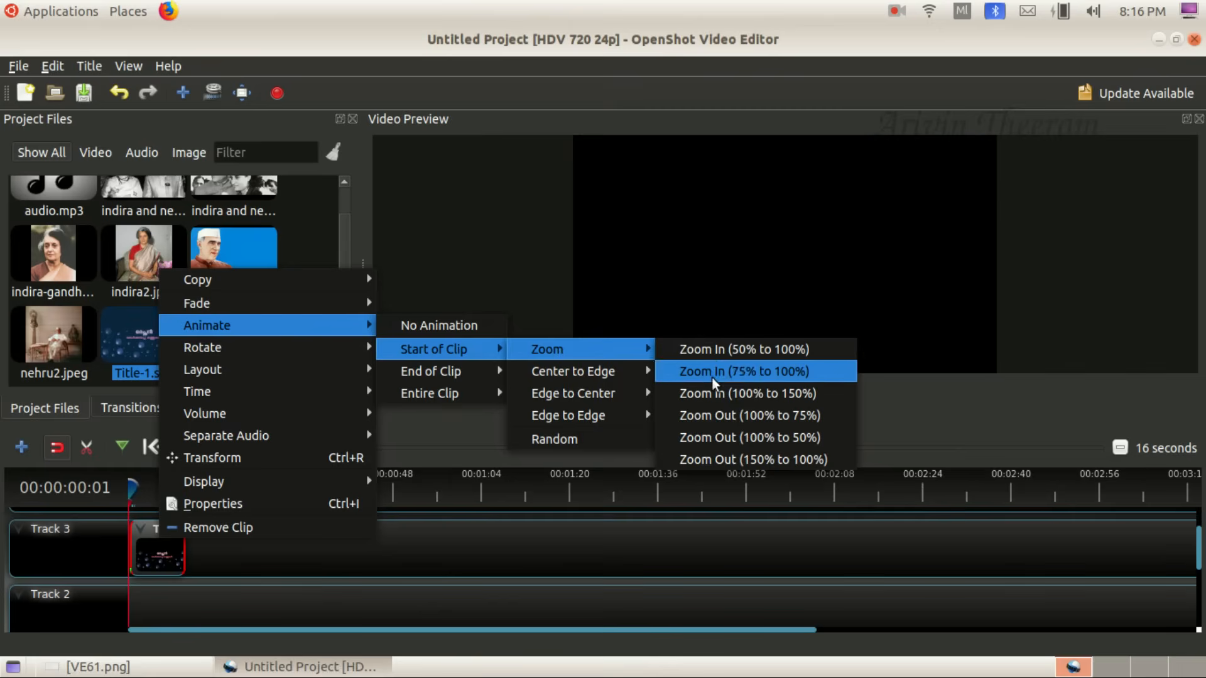
pyautogui.click(722, 392)
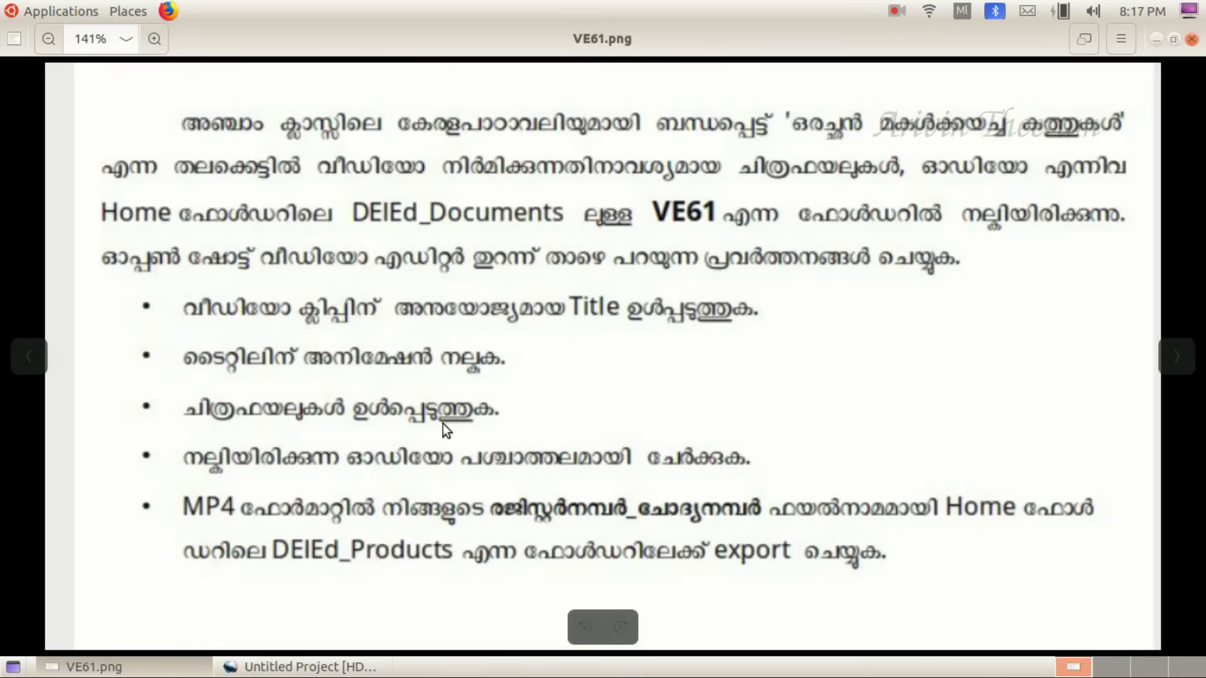
# Place the six images end to end after the title on Track 3, from the two group photos to nehru2.jpeg.
pyautogui.click(179, 667)
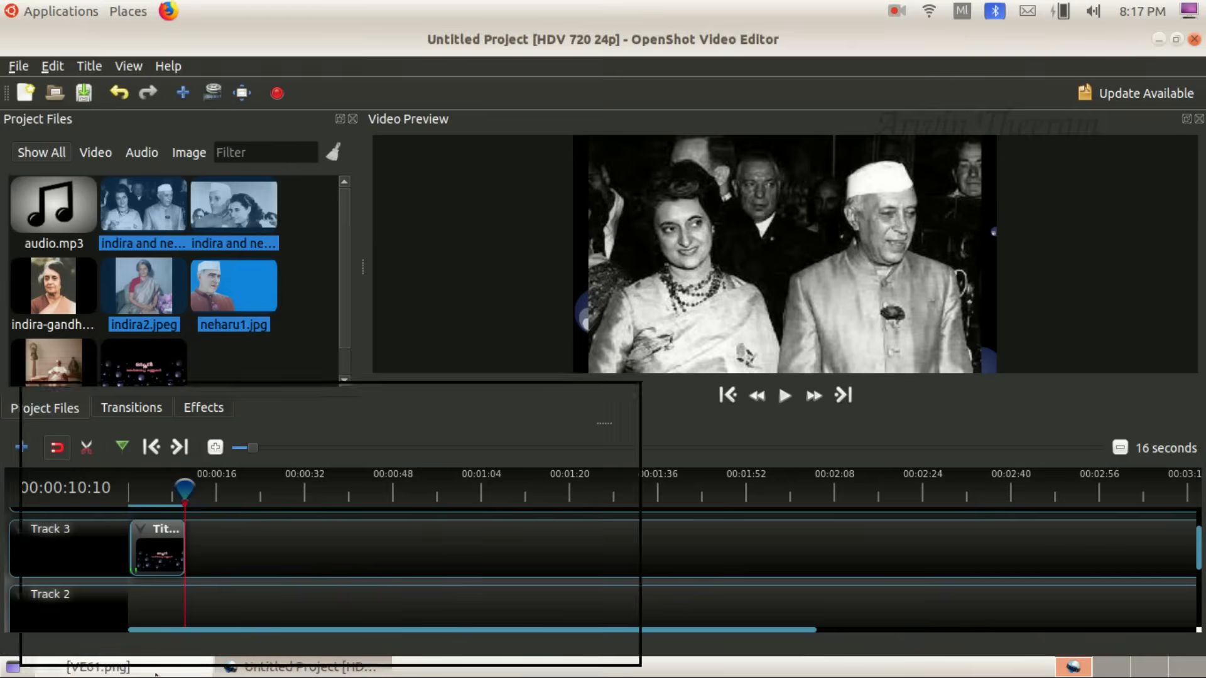
pyautogui.click(299, 374)
pyautogui.moveTo(152, 205); pyautogui.dragTo(181, 537)
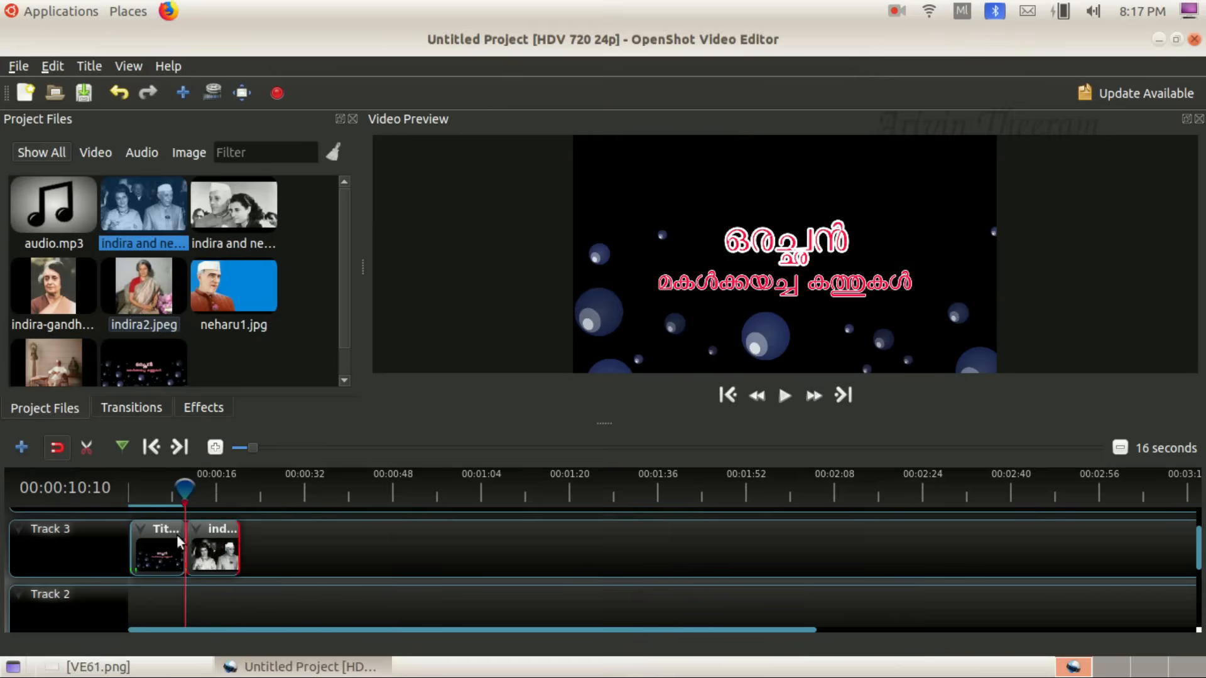
pyautogui.moveTo(225, 223); pyautogui.dragTo(267, 552)
pyautogui.moveTo(45, 288); pyautogui.dragTo(356, 605)
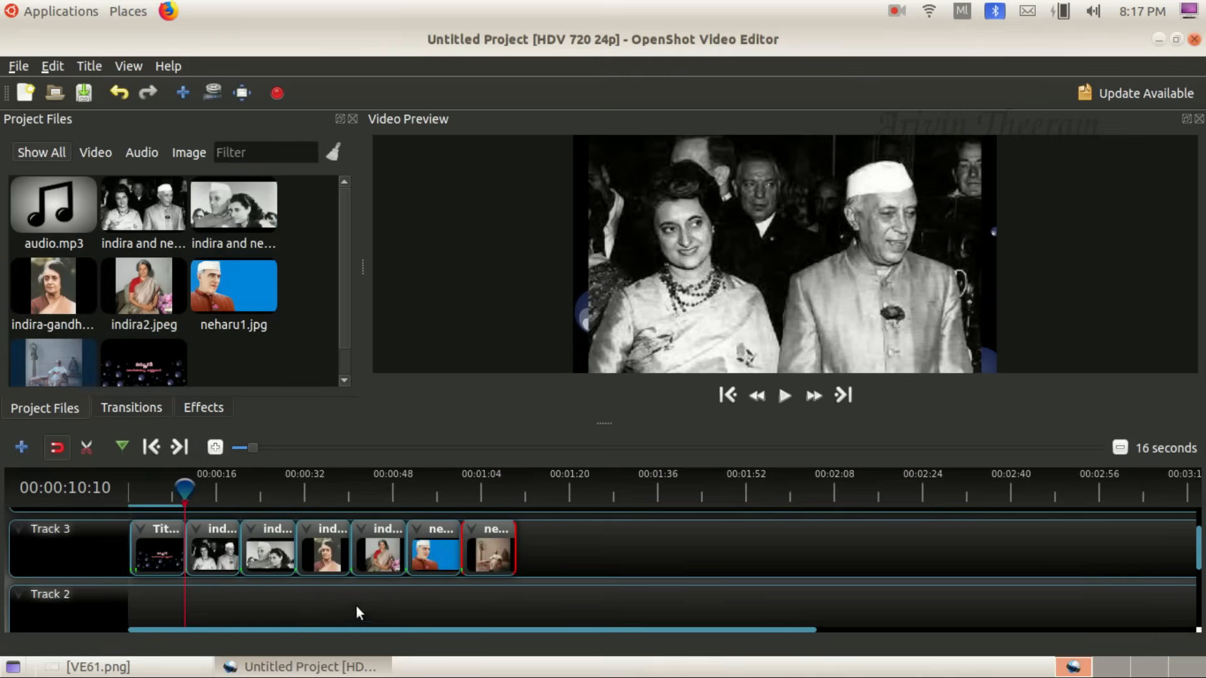
# Check the task sheet, and add five different transitions, including Barr ripple 13, at the joins between the images on Track 3, shortened around each cut.
pyautogui.click(94, 668)
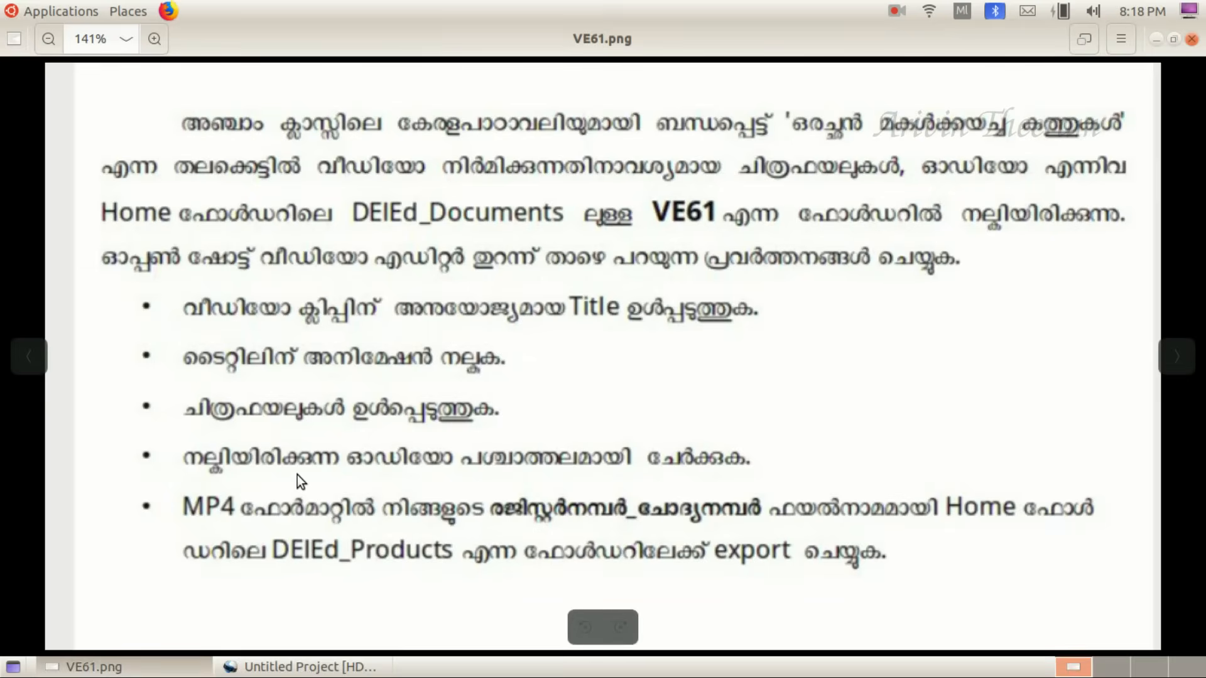
pyautogui.click(94, 667)
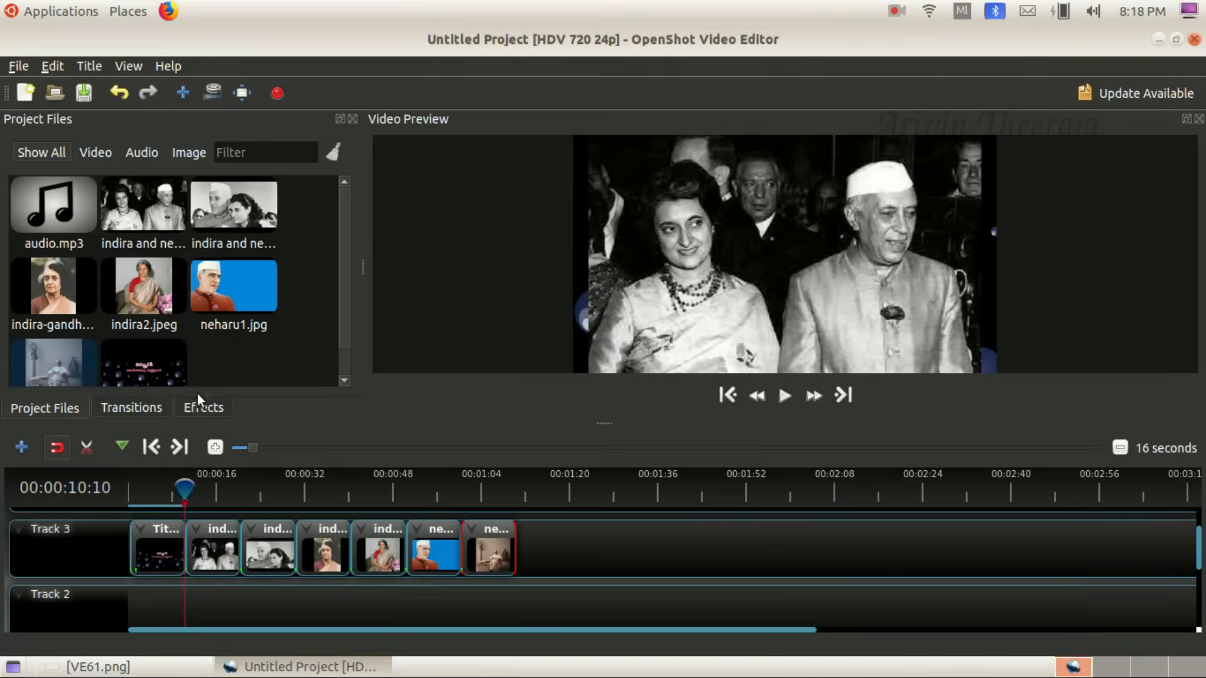
pyautogui.click(139, 405)
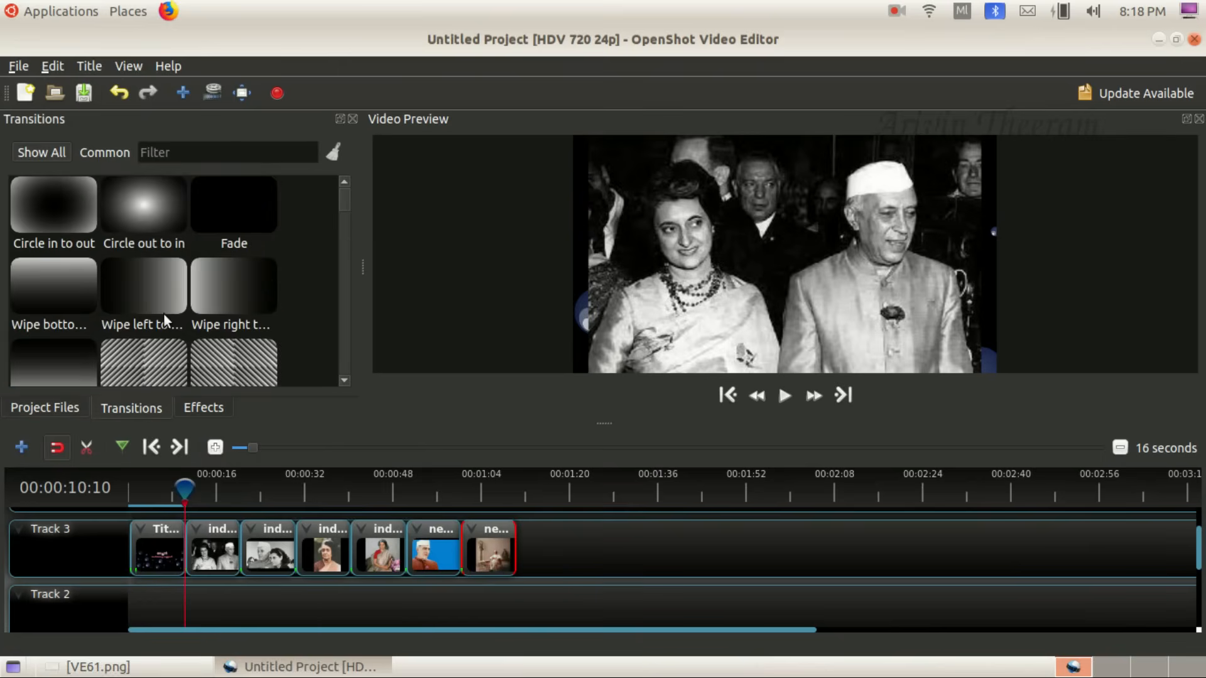
pyautogui.moveTo(155, 347)
pyautogui.mouseDown()
pyautogui.moveTo(246, 490)
pyautogui.moveTo(243, 541)
pyautogui.moveTo(256, 548)
pyautogui.moveTo(227, 542)
pyautogui.mouseUp()
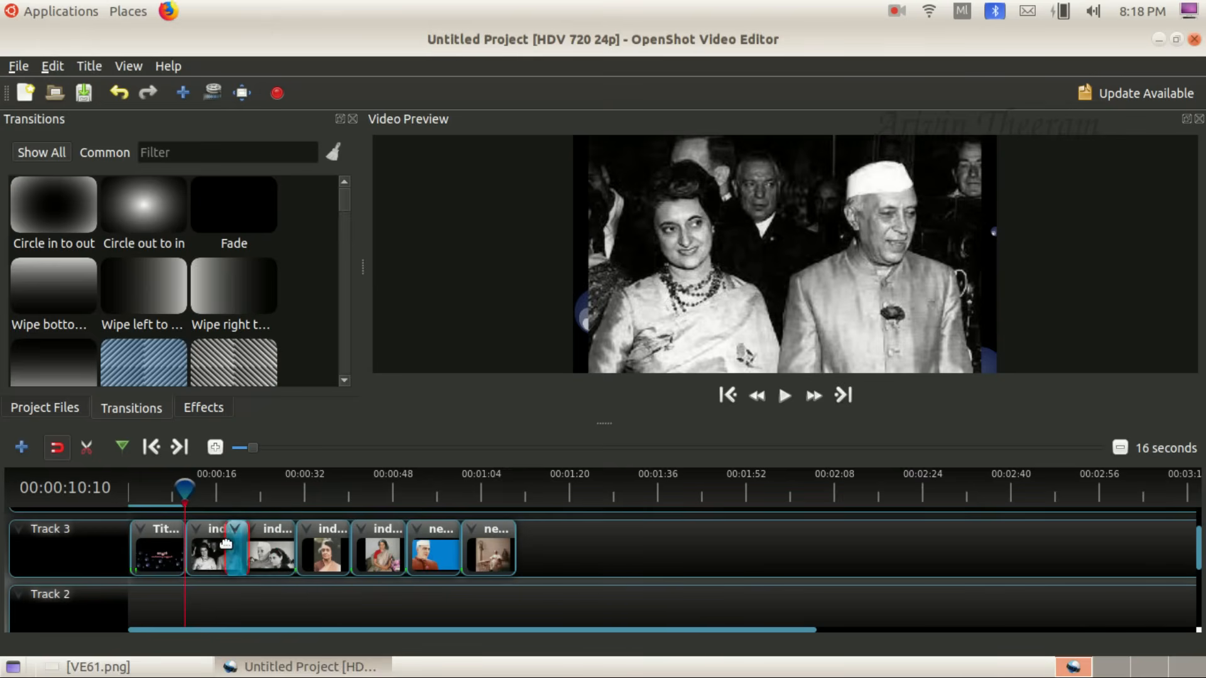
pyautogui.click(1108, 447)
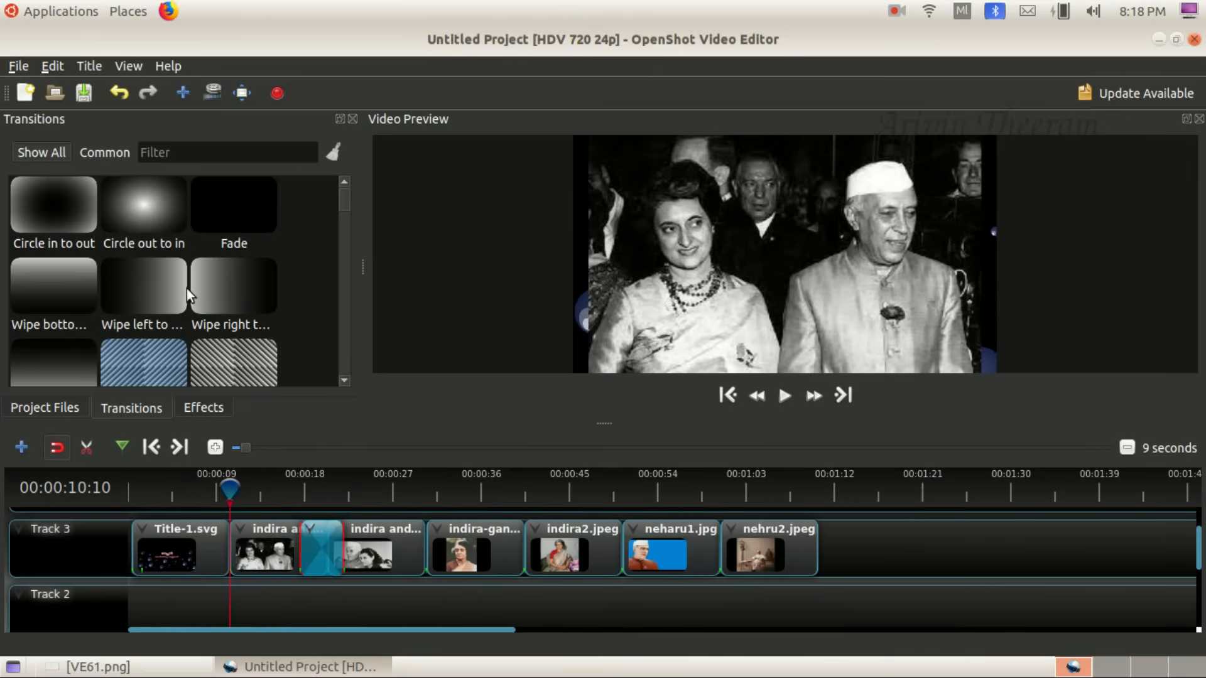
pyautogui.moveTo(217, 344); pyautogui.dragTo(398, 538)
pyautogui.moveTo(501, 547); pyautogui.dragTo(451, 547)
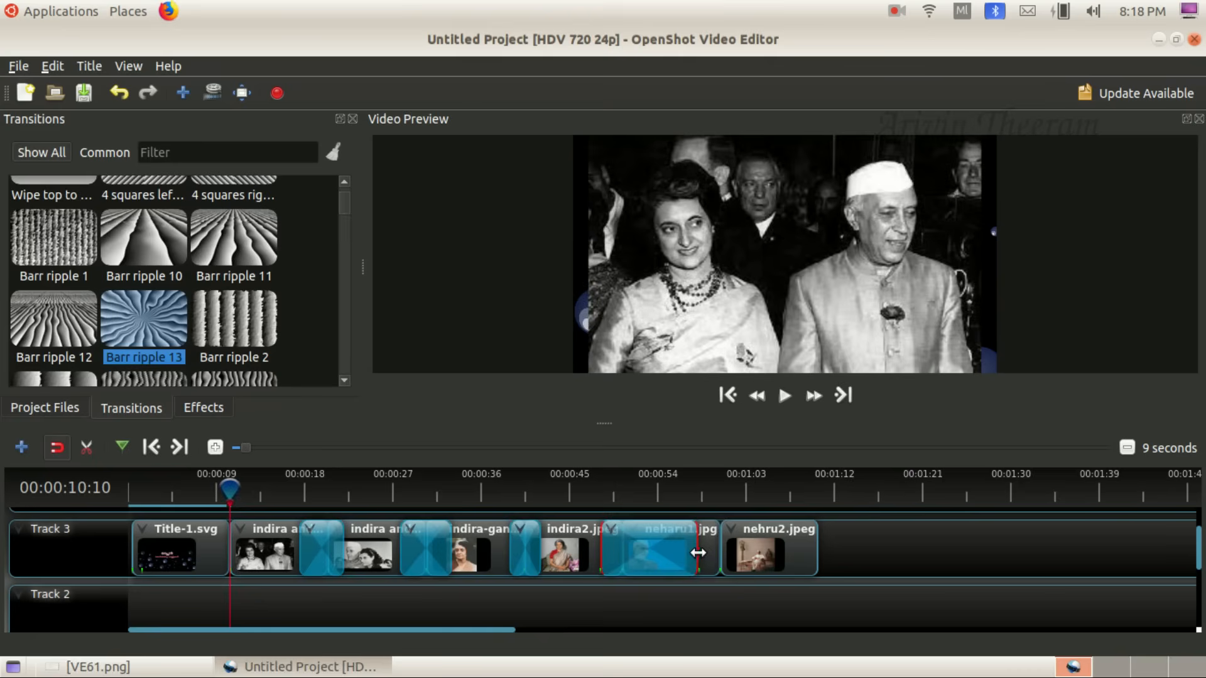
pyautogui.moveTo(705, 548); pyautogui.dragTo(644, 547)
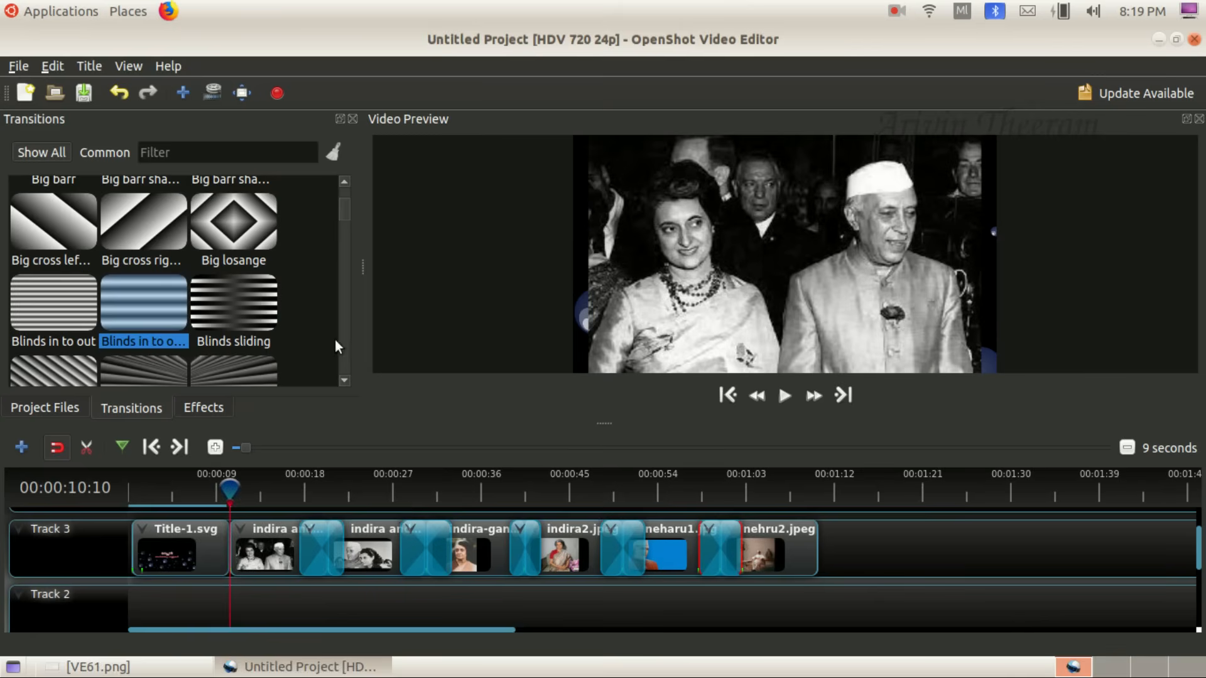
# Check the audio requirement in VE61.png and place five copies of audio.mp3 end to end on Track 2 from the start of the timeline.
pyautogui.click(42, 408)
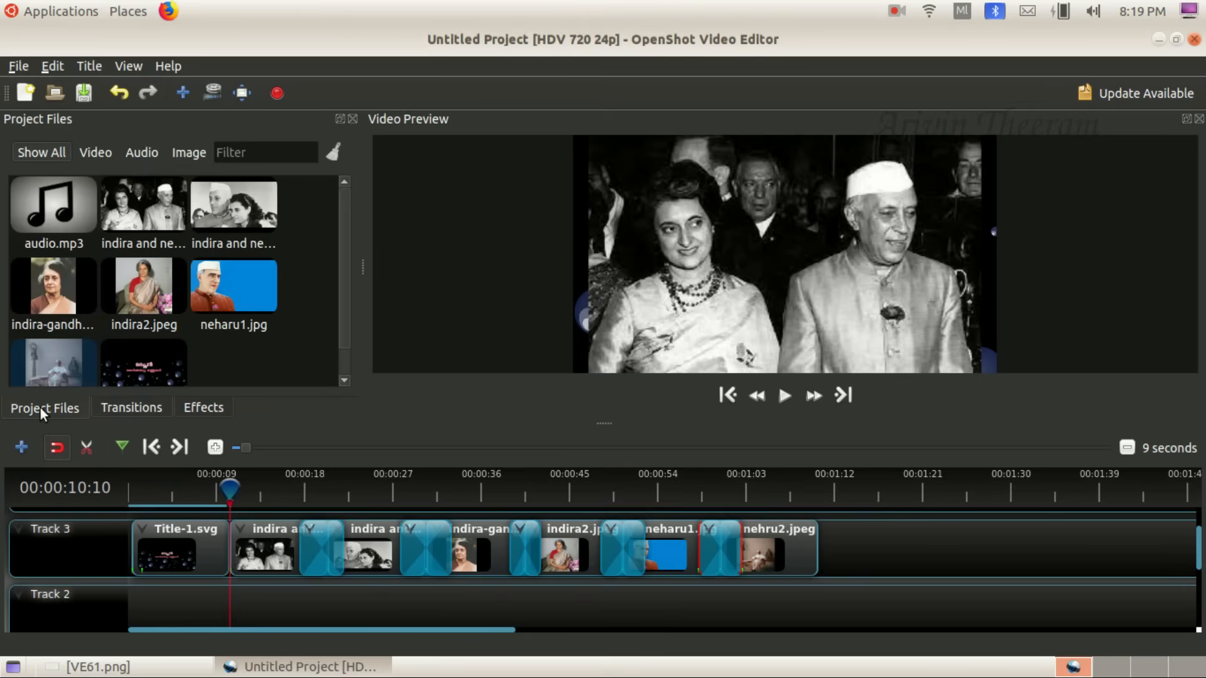
pyautogui.click(97, 667)
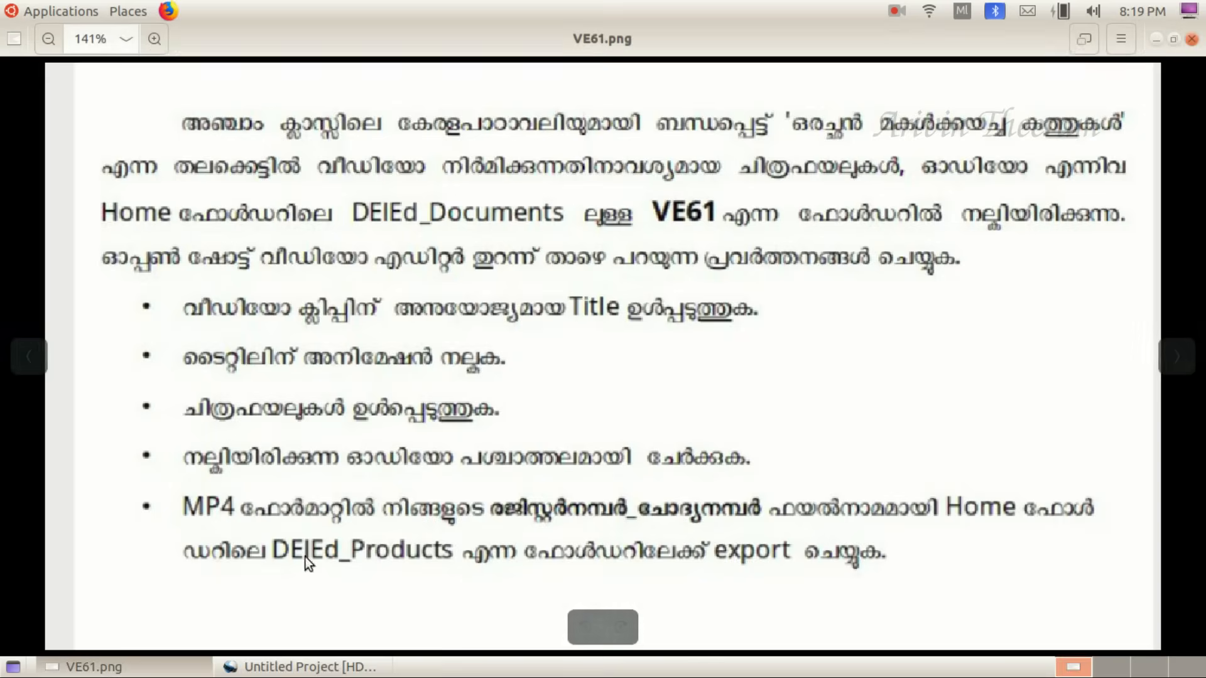
pyautogui.click(220, 663)
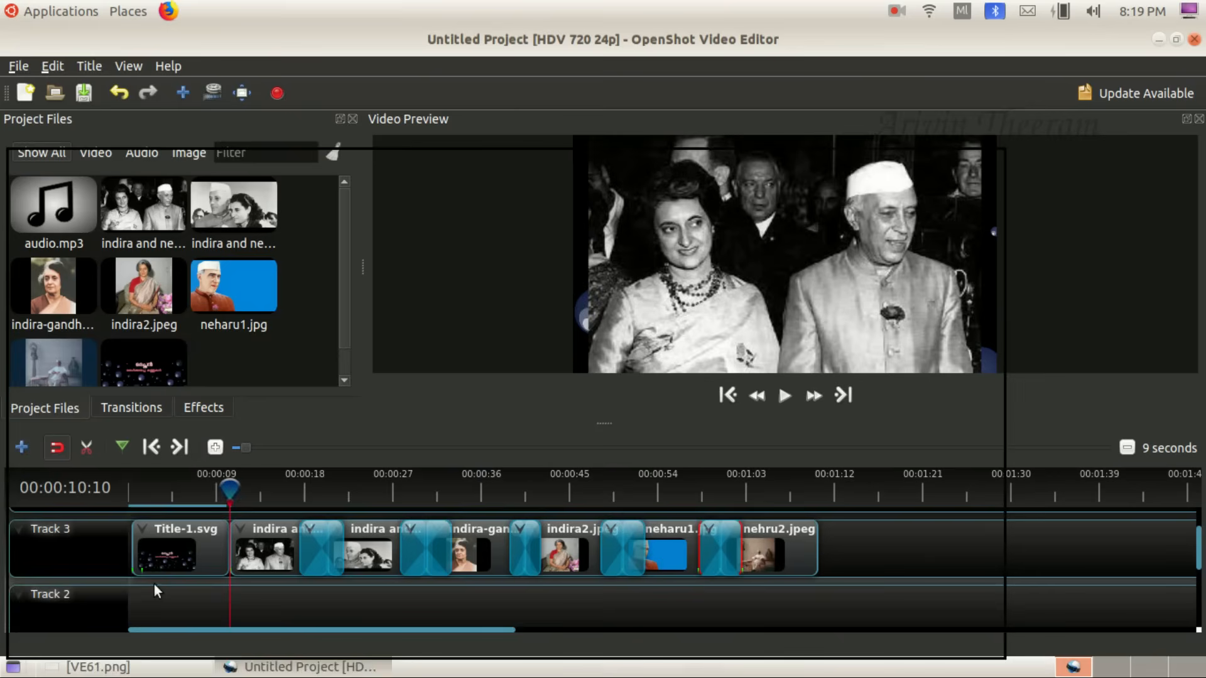
pyautogui.moveTo(61, 223); pyautogui.dragTo(142, 613)
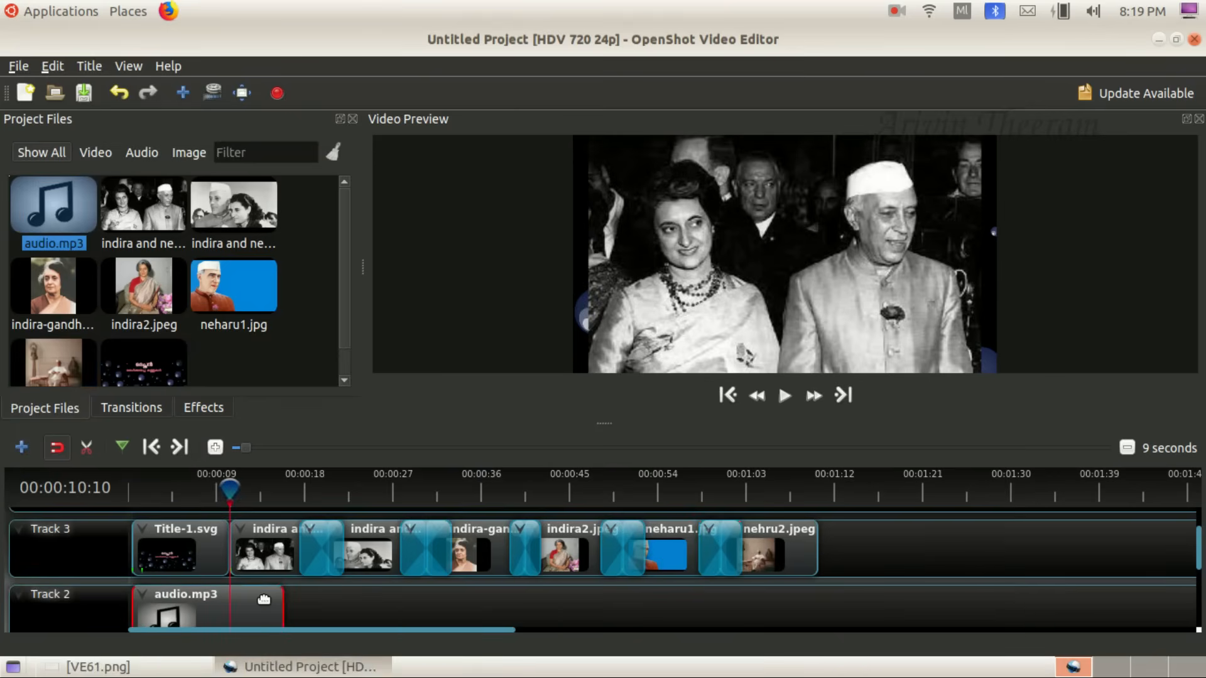
pyautogui.moveTo(63, 200); pyautogui.dragTo(276, 606)
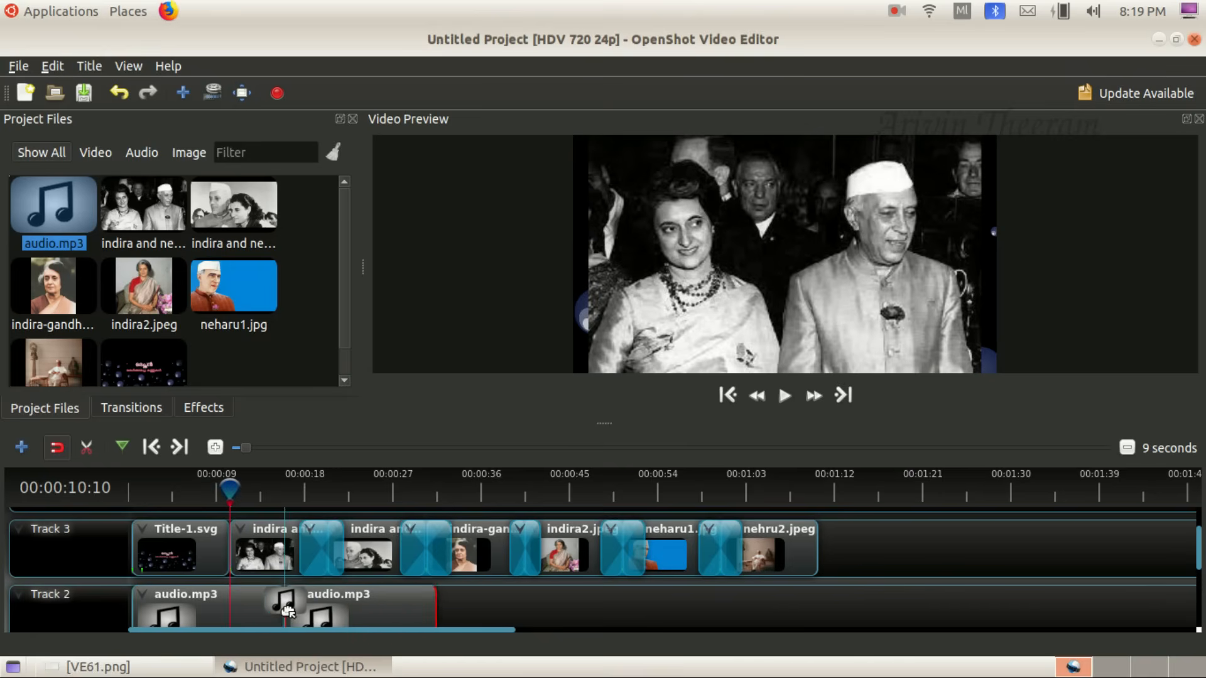
pyautogui.moveTo(63, 226); pyautogui.dragTo(438, 596)
pyautogui.moveTo(59, 215); pyautogui.dragTo(560, 531)
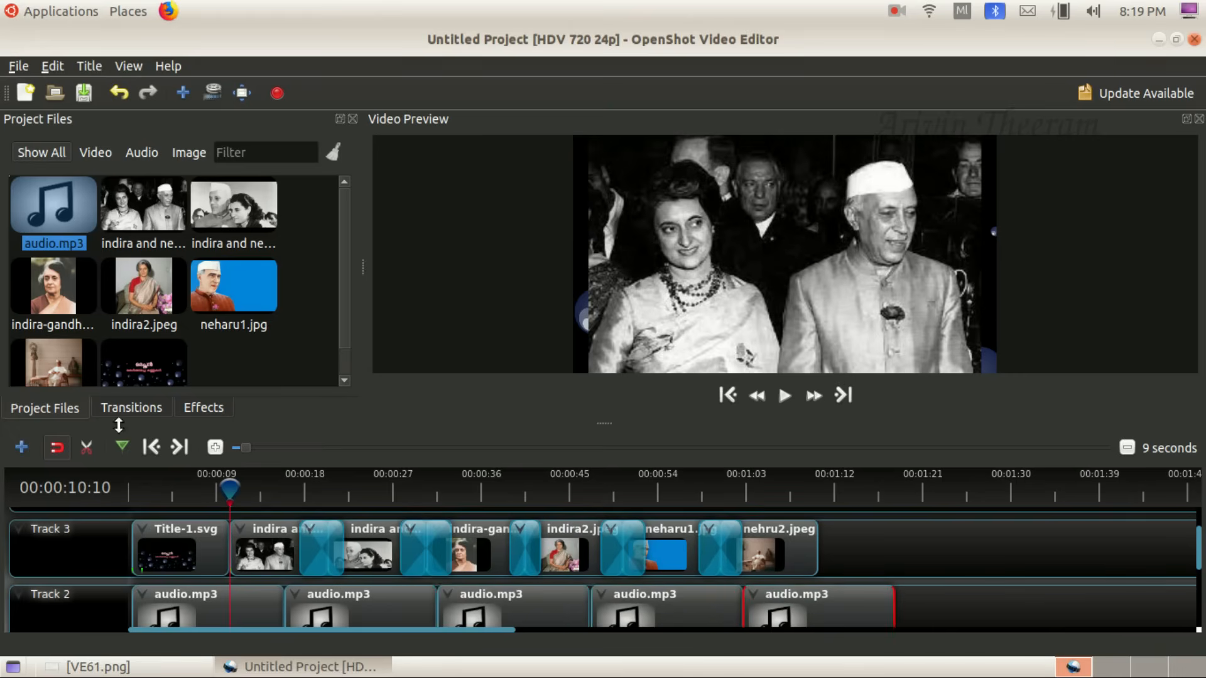
# Cut the last audio.mp3 clip on Track 2 with the Razor at the end of the images and delete the excess piece.
pyautogui.click(87, 447)
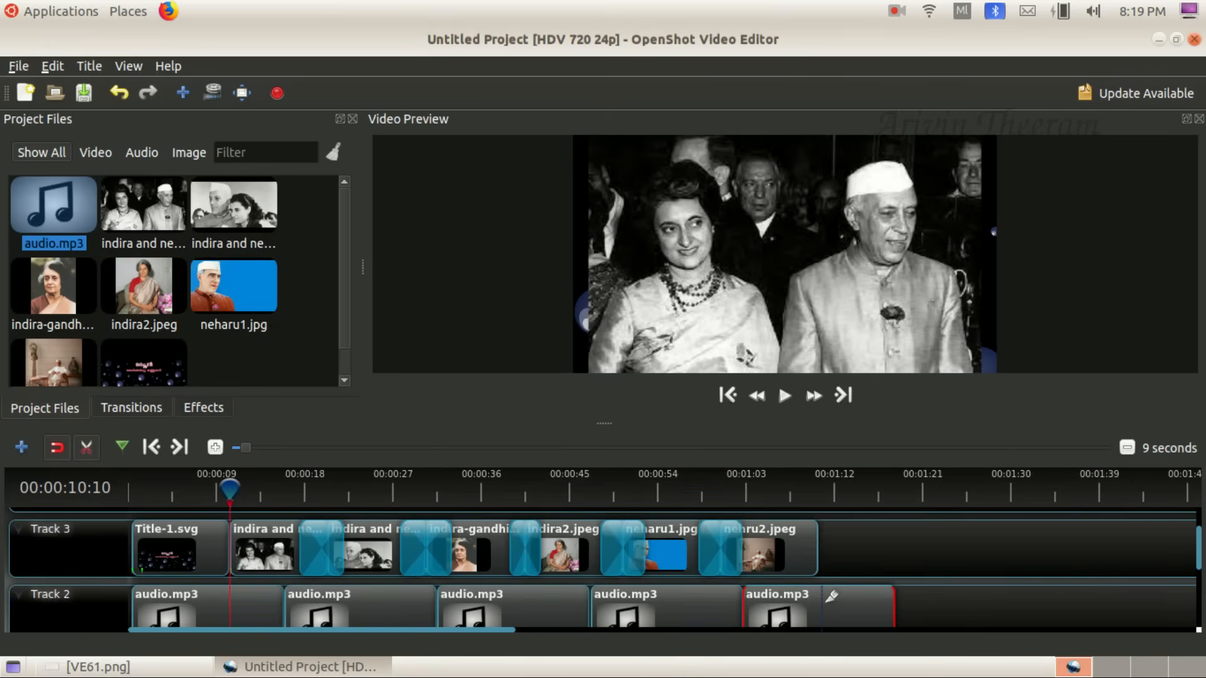
pyautogui.click(823, 598)
pyautogui.click(86, 447)
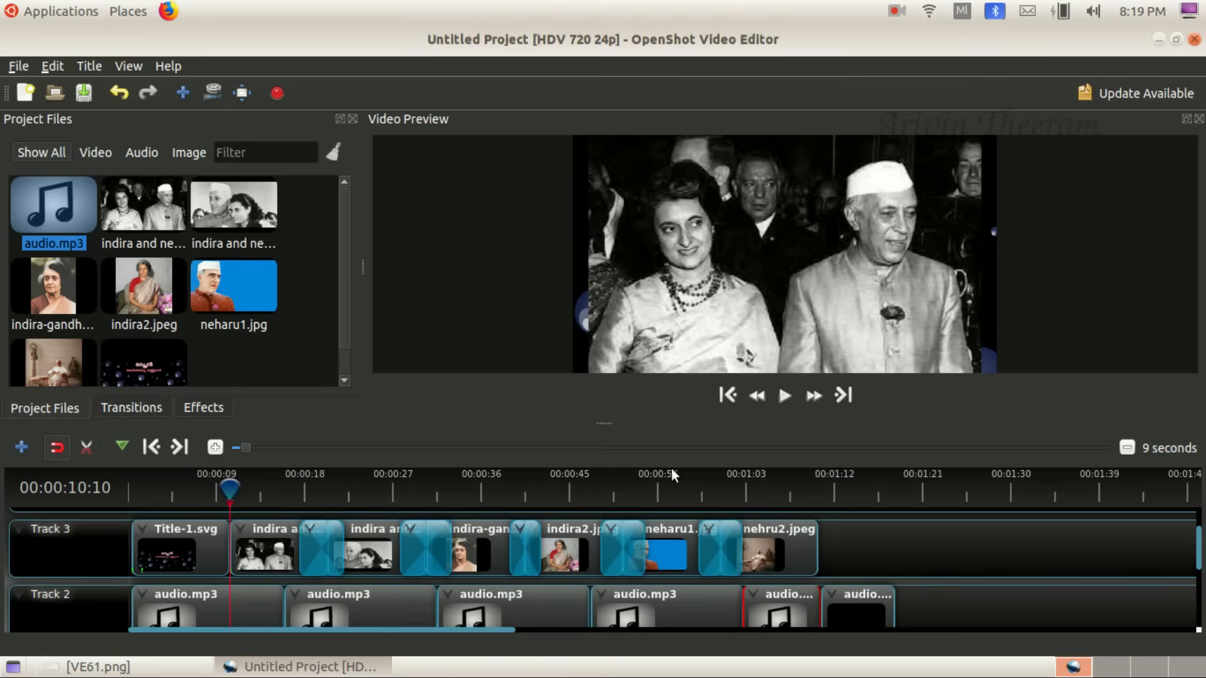
pyautogui.rightClick(861, 605)
pyautogui.click(906, 593)
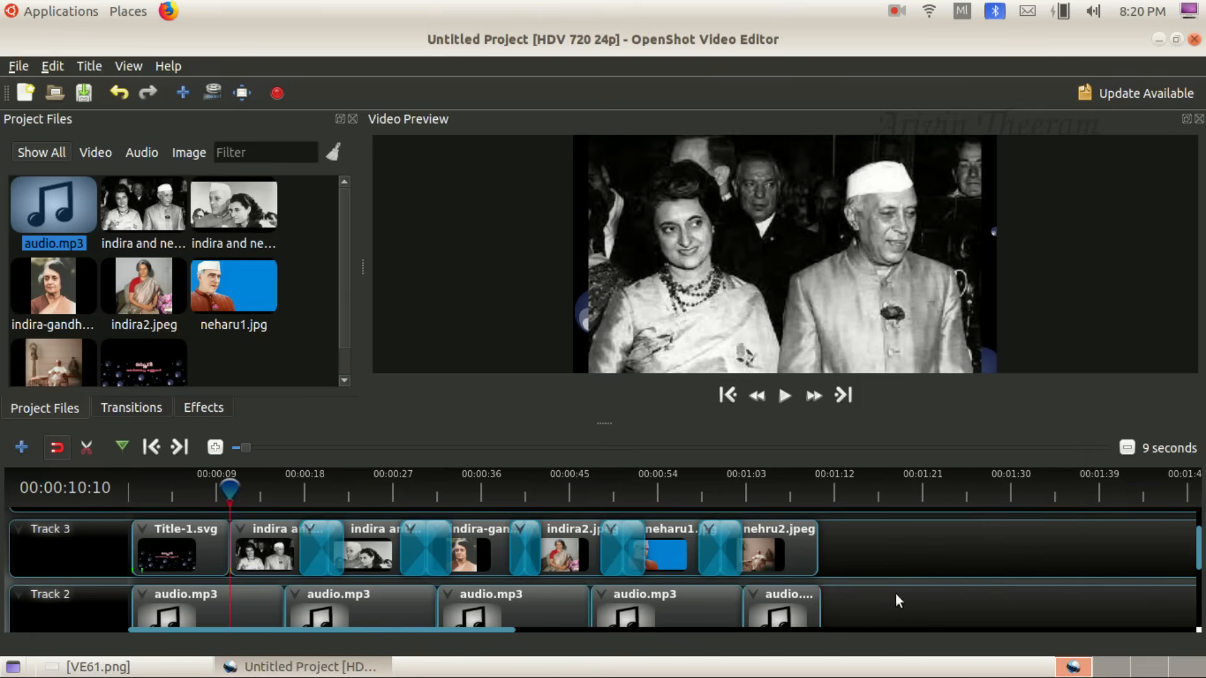
# Check the export requirements in VE61.png and preview the slideshow from the first image into the second.
pyautogui.scroll(2, 772, 575)
pyautogui.click(101, 667)
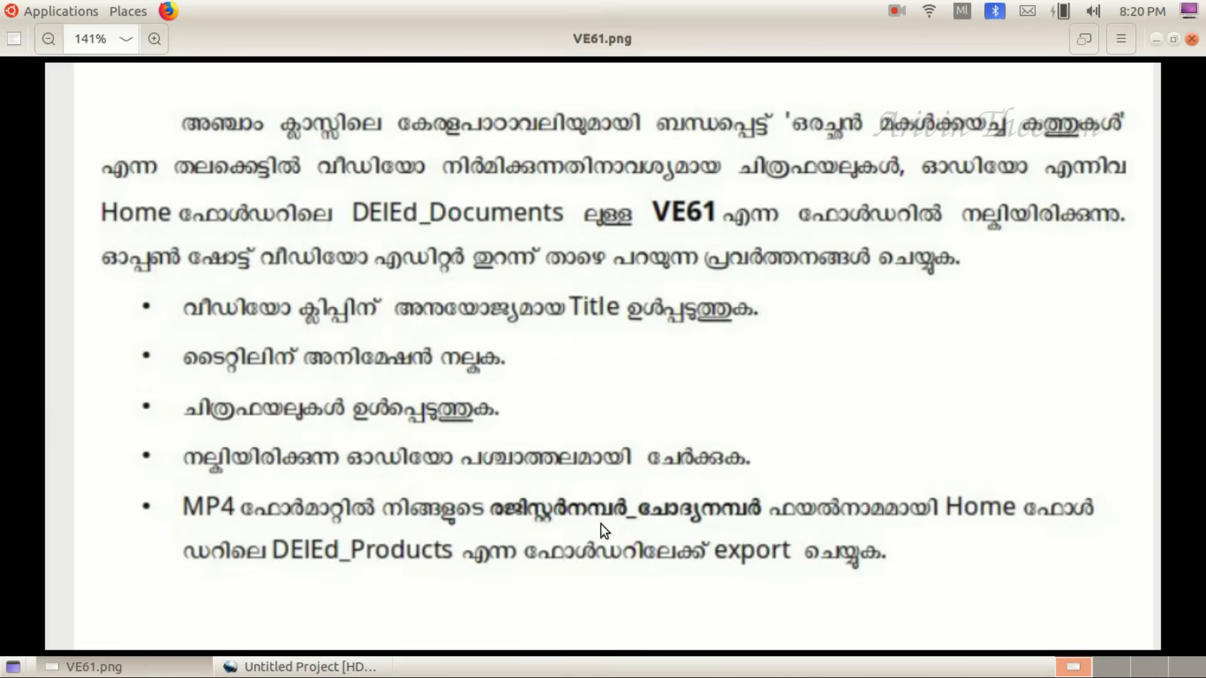
pyautogui.click(327, 669)
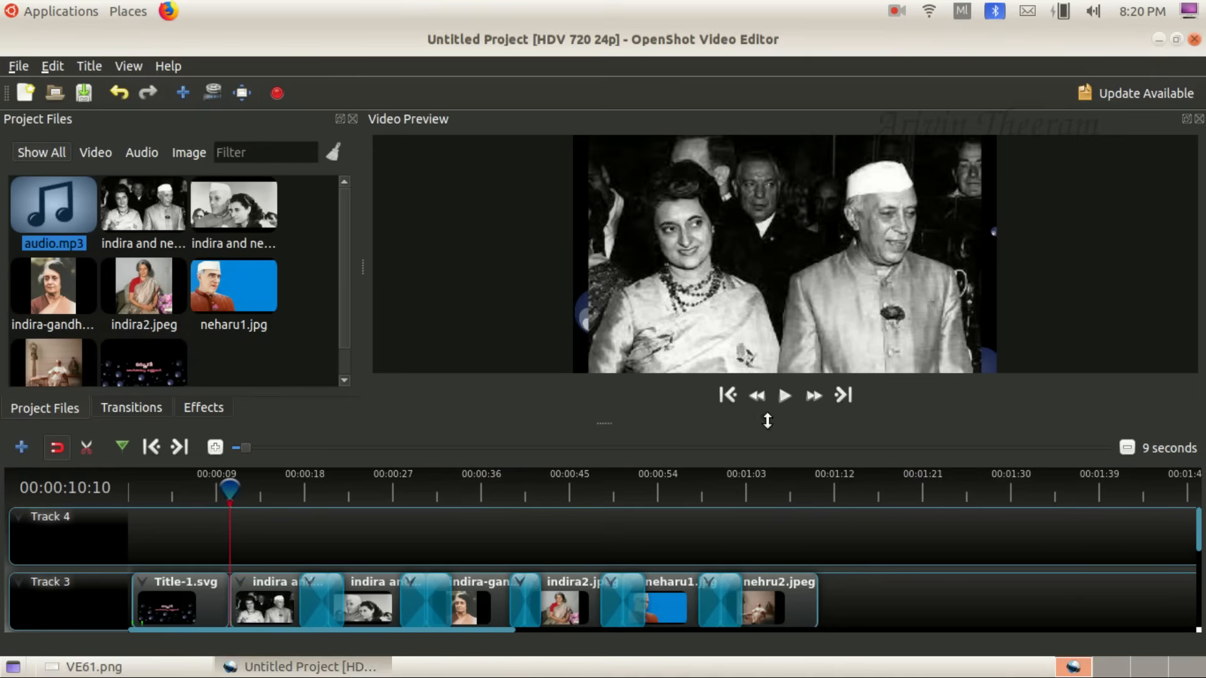
pyautogui.click(786, 406)
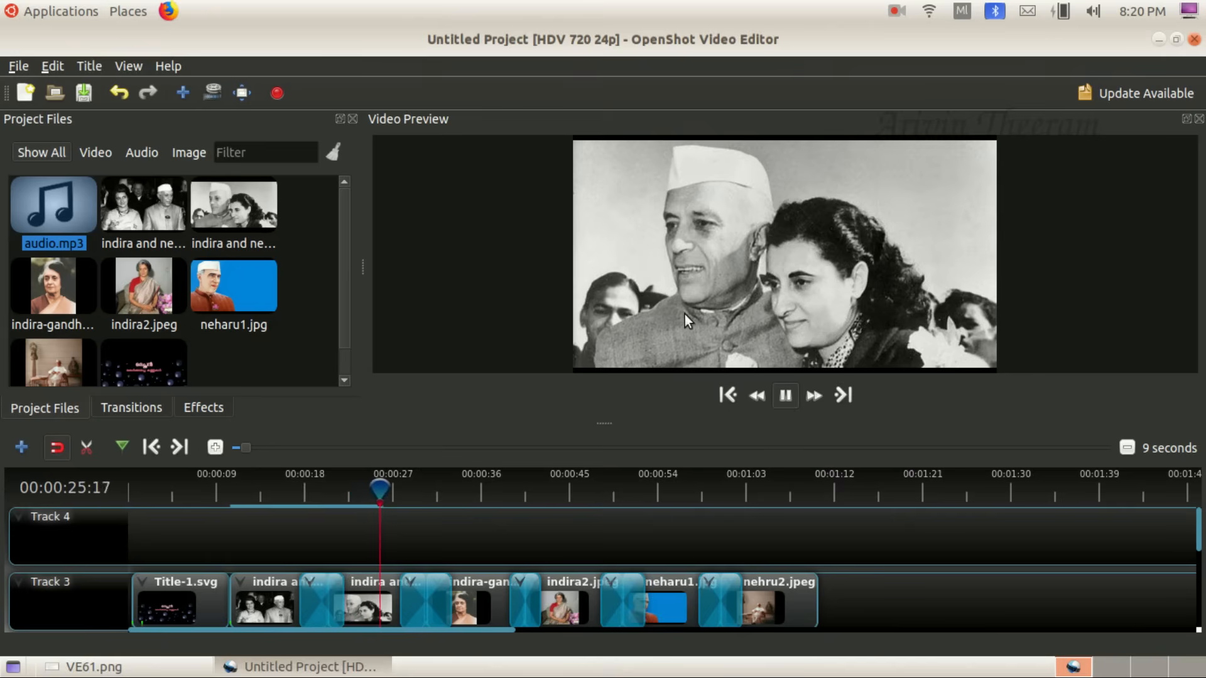
pyautogui.click(785, 394)
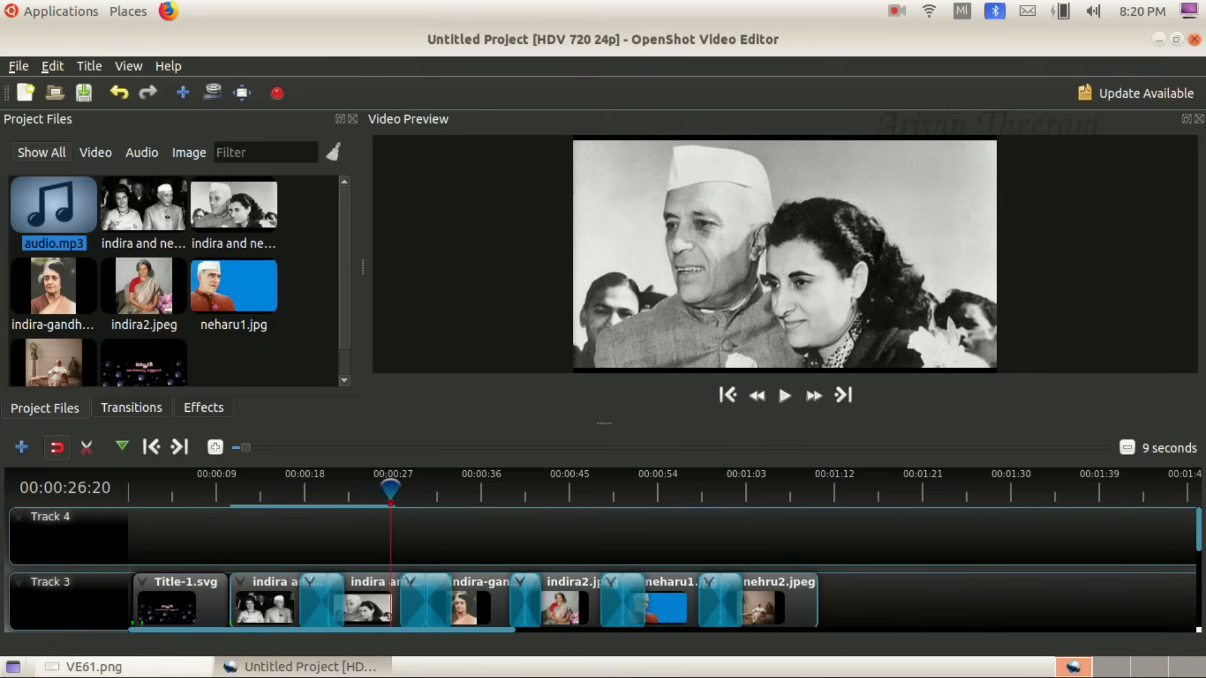
pyautogui.click(95, 667)
pyautogui.click(94, 667)
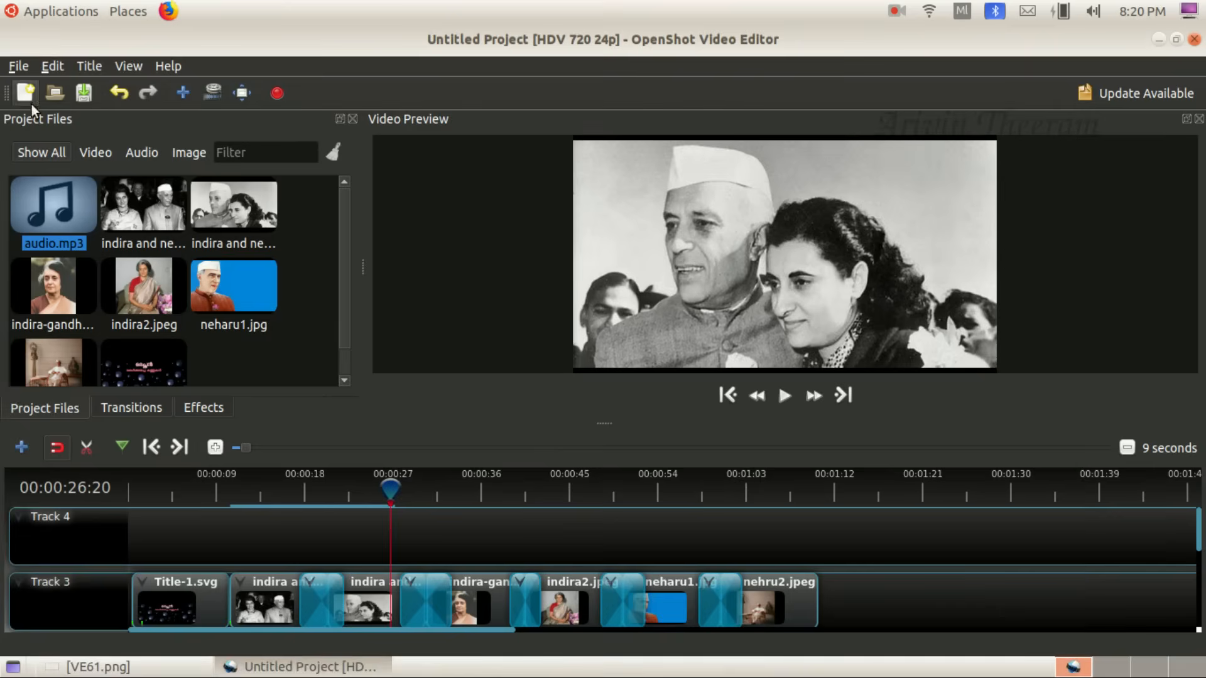
# Start a video export and name the file with the candidate's register number followed by _q8, using the English keyboard layout for the suffix.
pyautogui.click(18, 66)
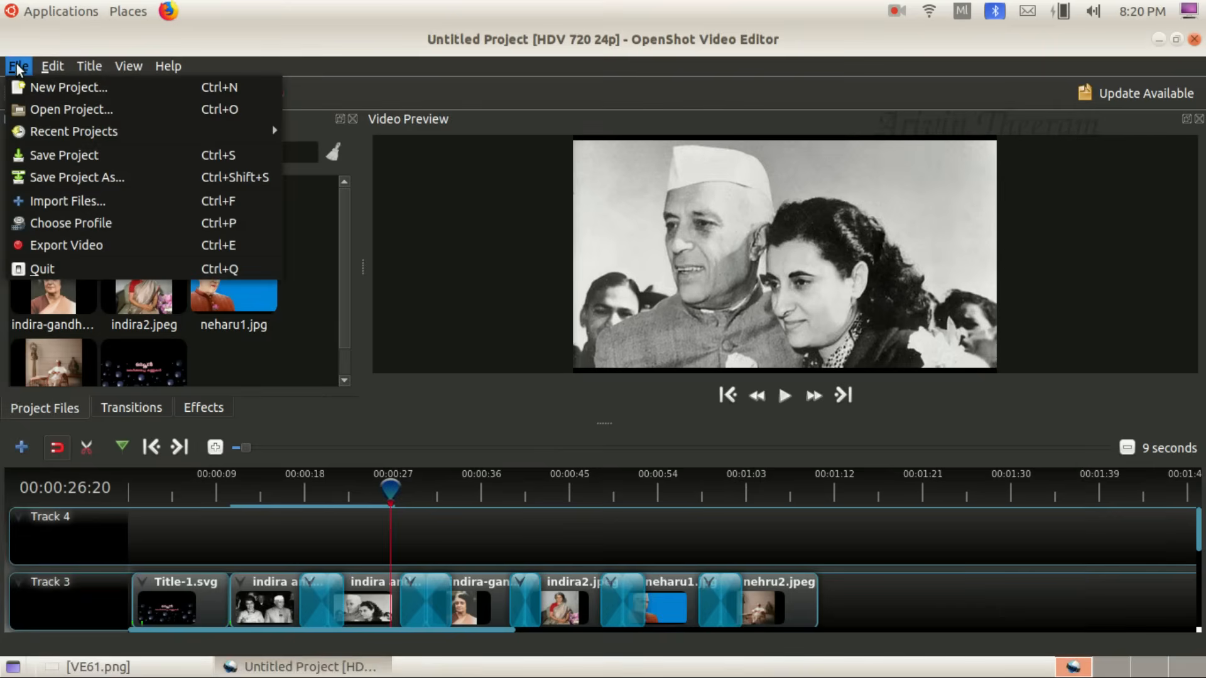
pyautogui.click(85, 246)
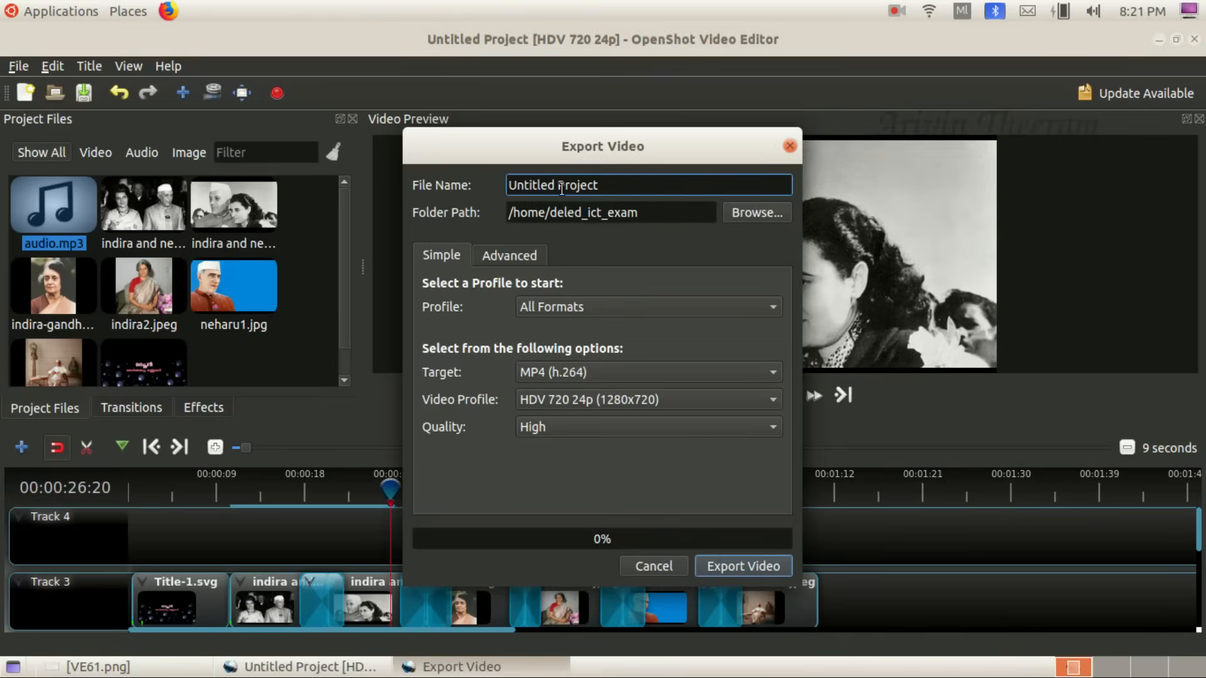
pyautogui.press('BackSpace')
pyautogui.press('BackSpace')
pyautogui.press('BackSpace')
pyautogui.press('BackSpace')
pyautogui.press('BackSpace')
pyautogui.press('BackSpace')
pyautogui.press('BackSpace')
pyautogui.press('BackSpace')
pyautogui.press('BackSpace')
pyautogui.press('BackSpace')
pyautogui.press('BackSpace')
pyautogui.press('BackSpace')
pyautogui.press('BackSpace')
pyautogui.press('BackSpace')
pyautogui.press('BackSpace')
pyautogui.press('BackSpace')
pyautogui.write('789')
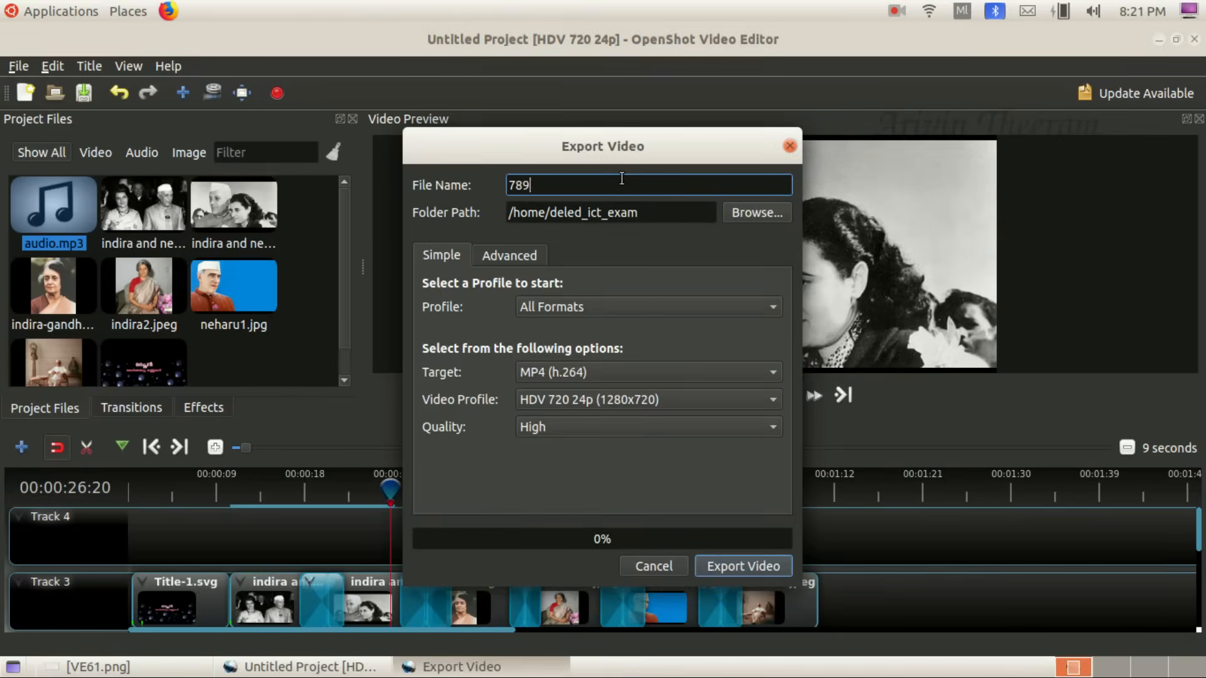
pyautogui.write('456ഃാരു')
pyautogui.press('BackSpace')
pyautogui.press('BackSpace')
pyautogui.press('BackSpace')
pyautogui.press('BackSpace')
pyautogui.click(959, 10)
pyautogui.click(960, 31)
pyautogui.write('_q8')
# Set the export folder to DElEd_Products in the home folder.
pyautogui.click(738, 207)
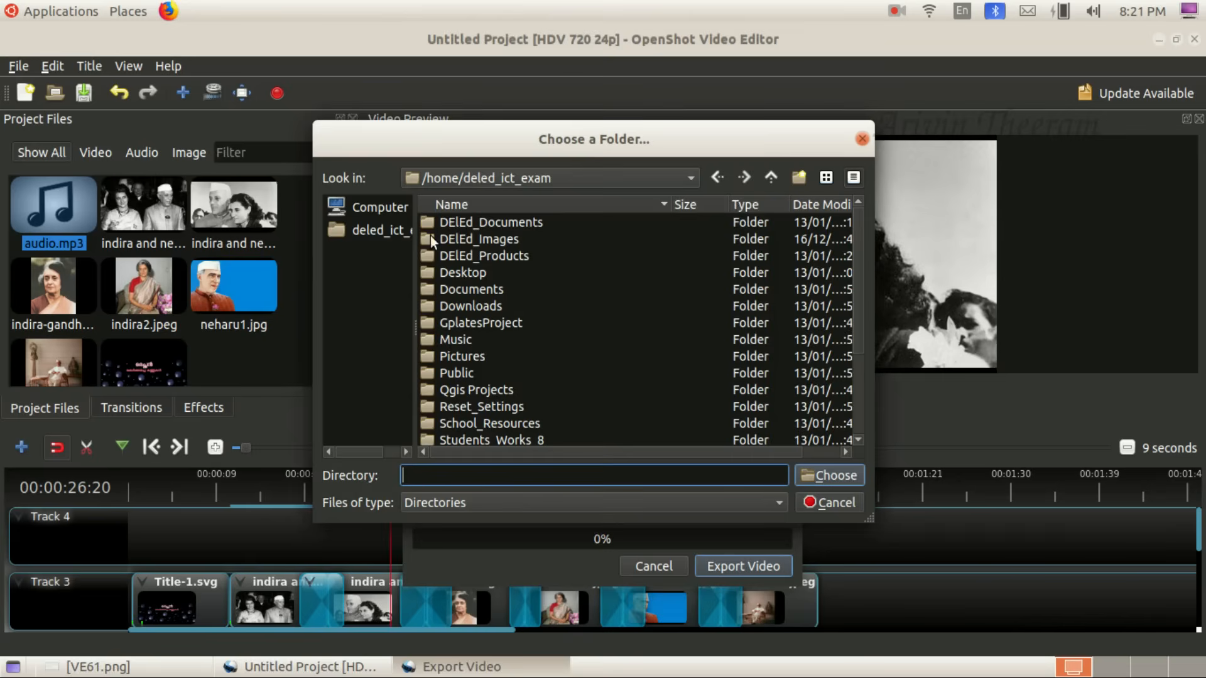
pyautogui.doubleClick(495, 255)
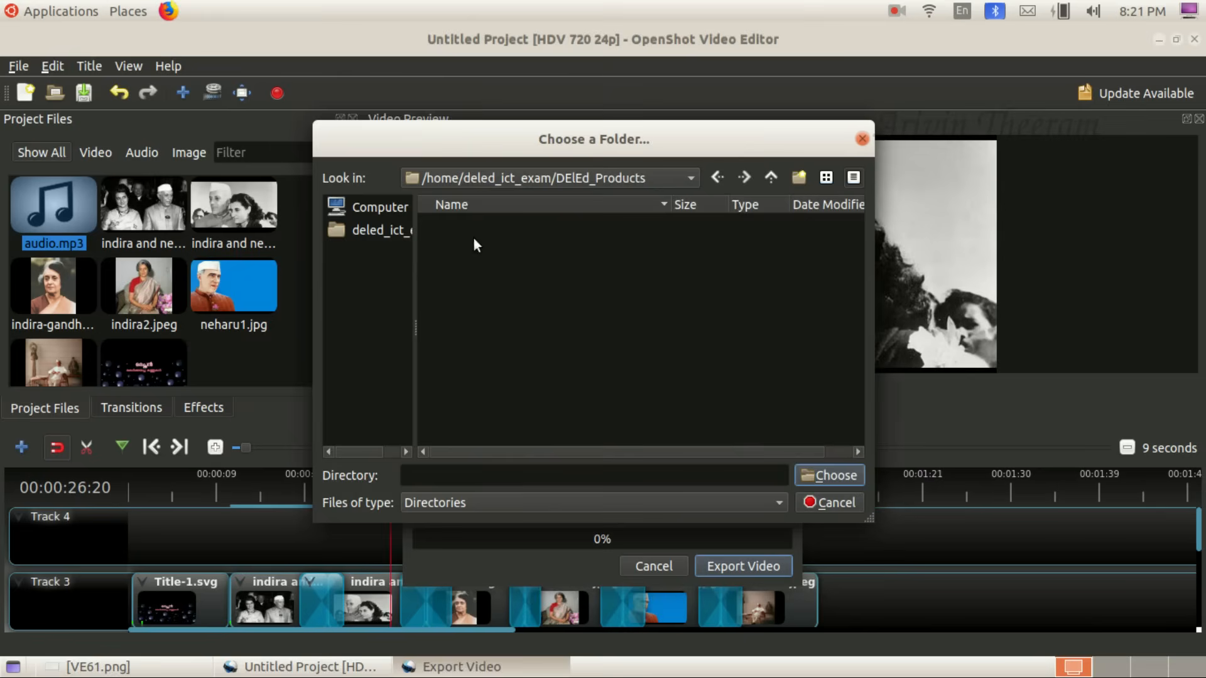
pyautogui.click(394, 232)
pyautogui.doubleClick(514, 255)
pyautogui.click(809, 471)
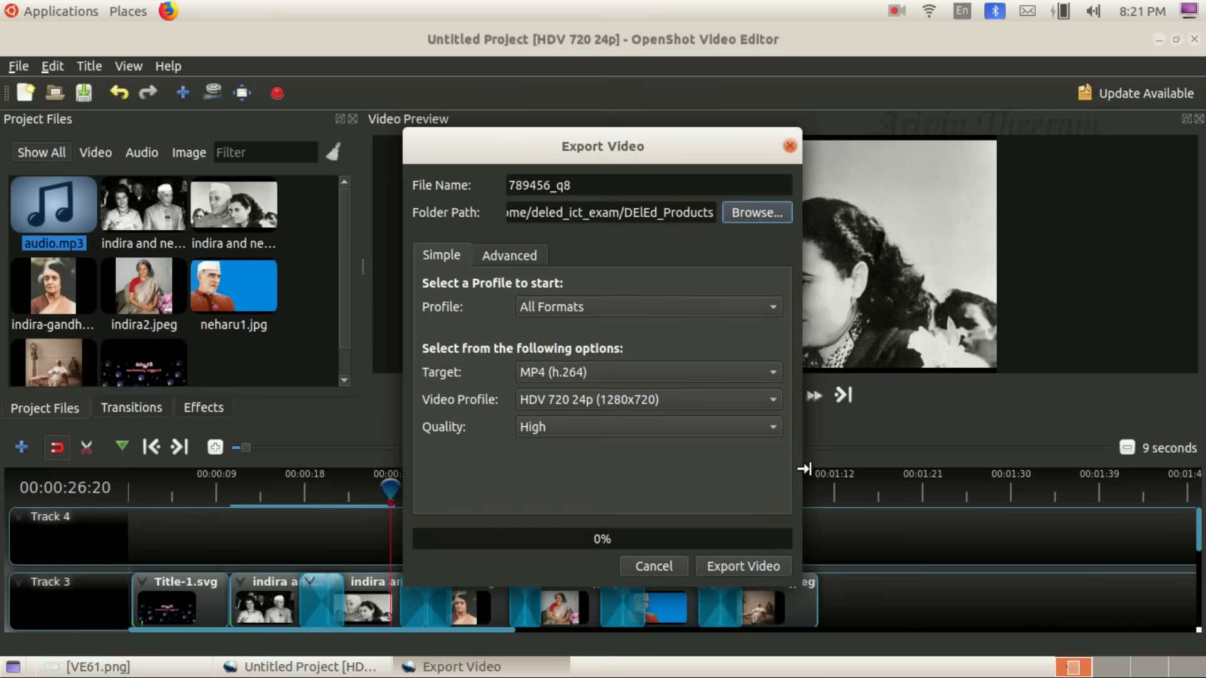
pyautogui.click(739, 216)
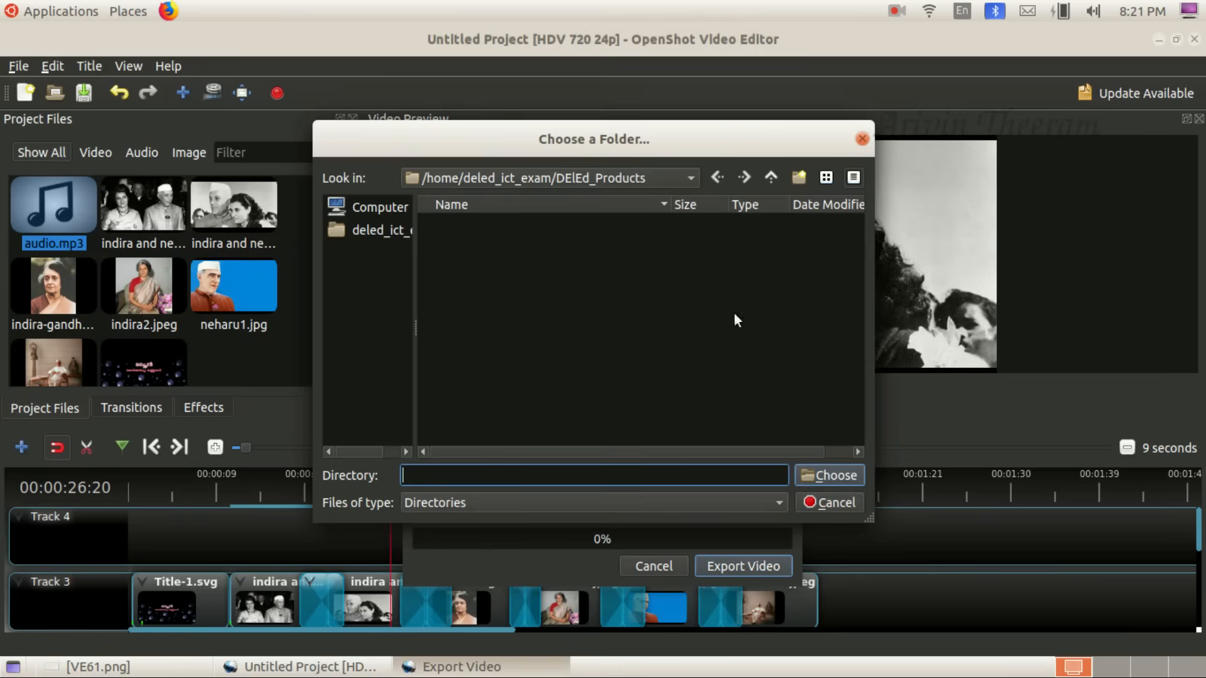
pyautogui.click(832, 472)
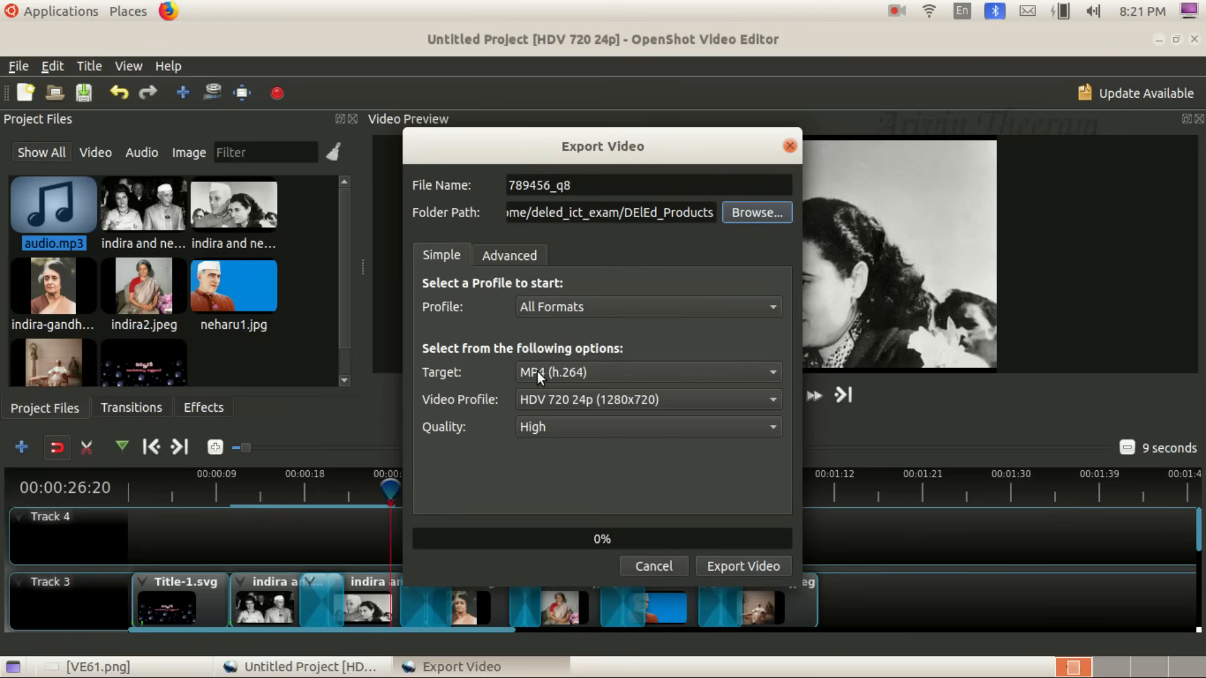
# Export the video with the All Formats profile, MP4 (h.264) target, HDV 720 24p (1280x720) and High quality.
pyautogui.click(551, 306)
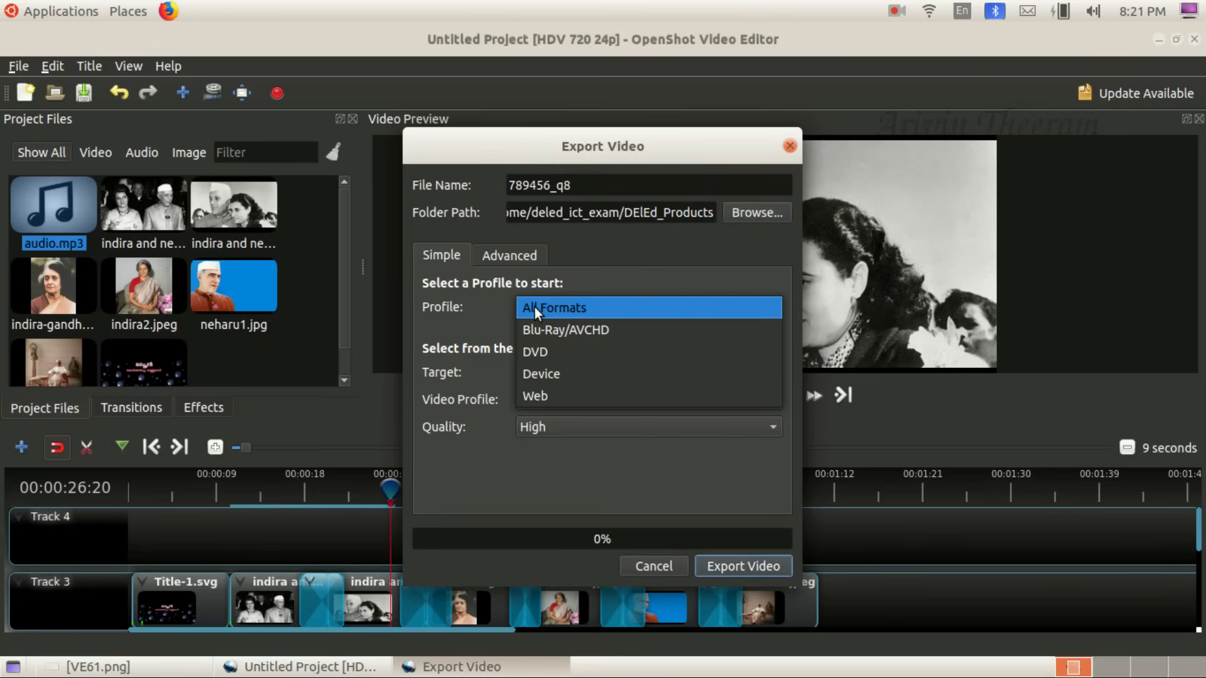
pyautogui.click(534, 307)
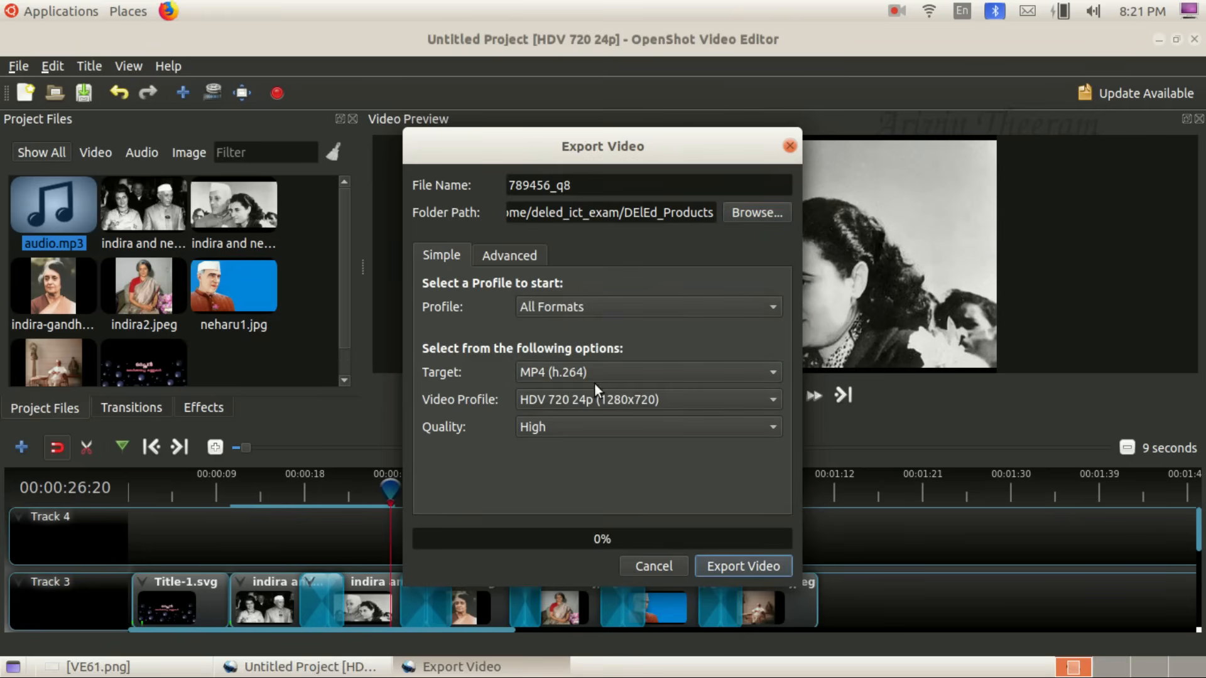
pyautogui.click(604, 369)
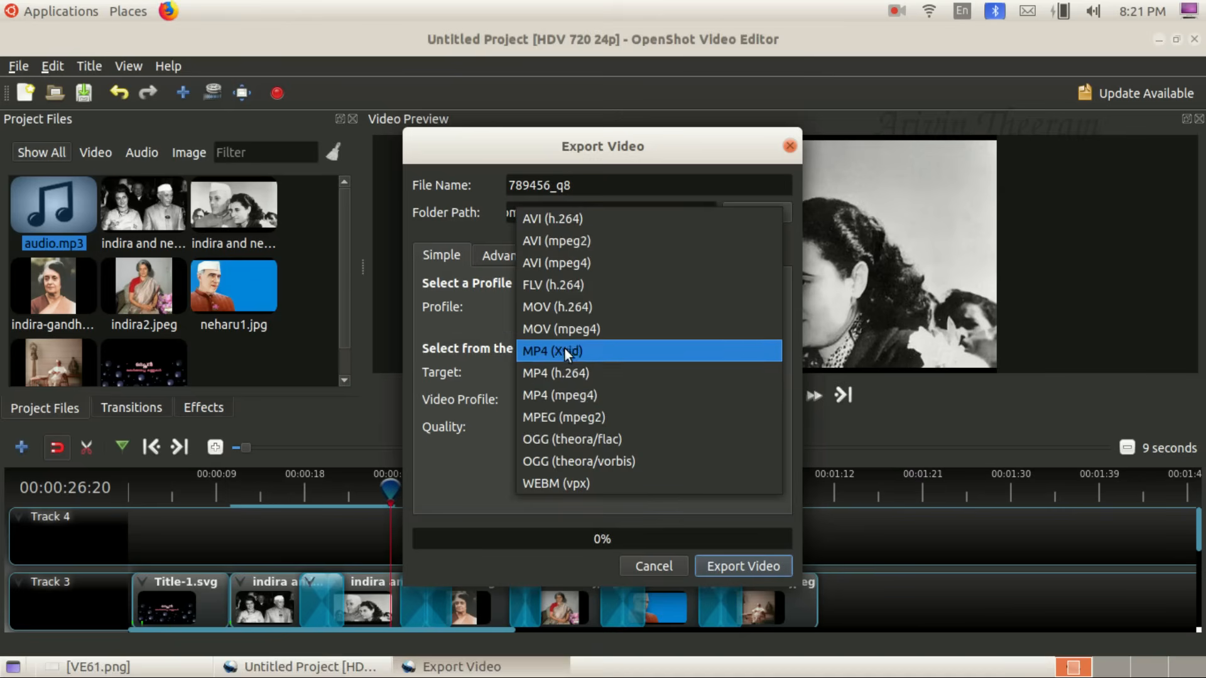
pyautogui.click(563, 373)
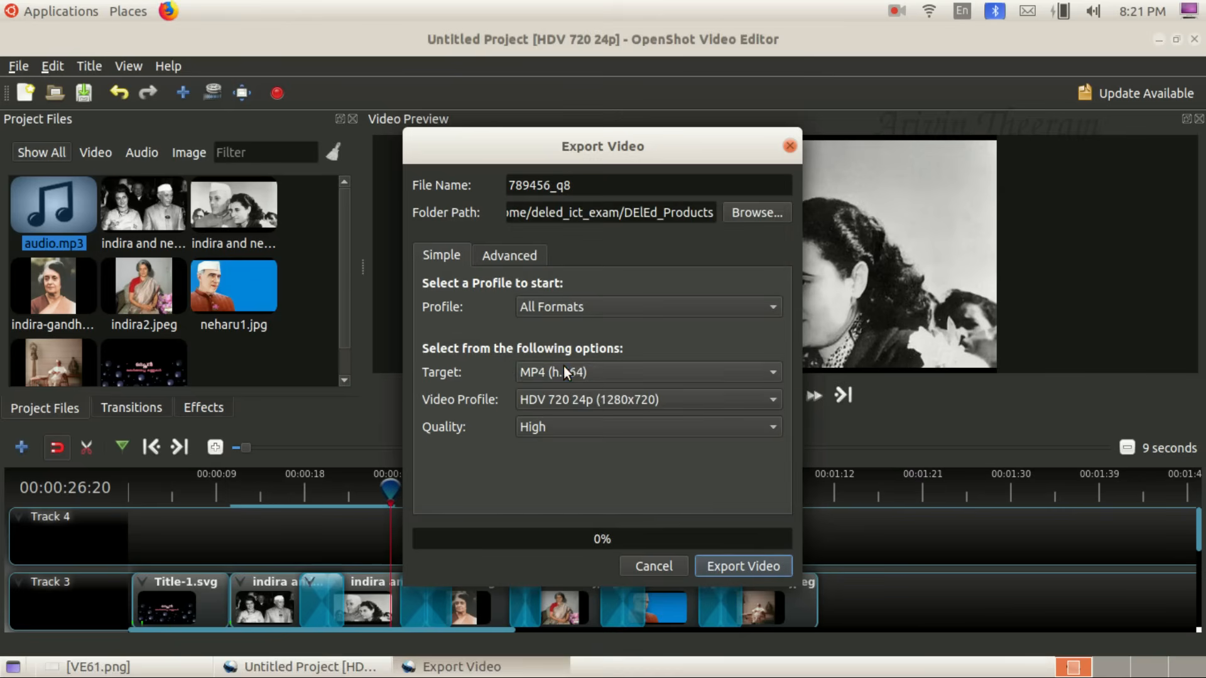
pyautogui.click(750, 561)
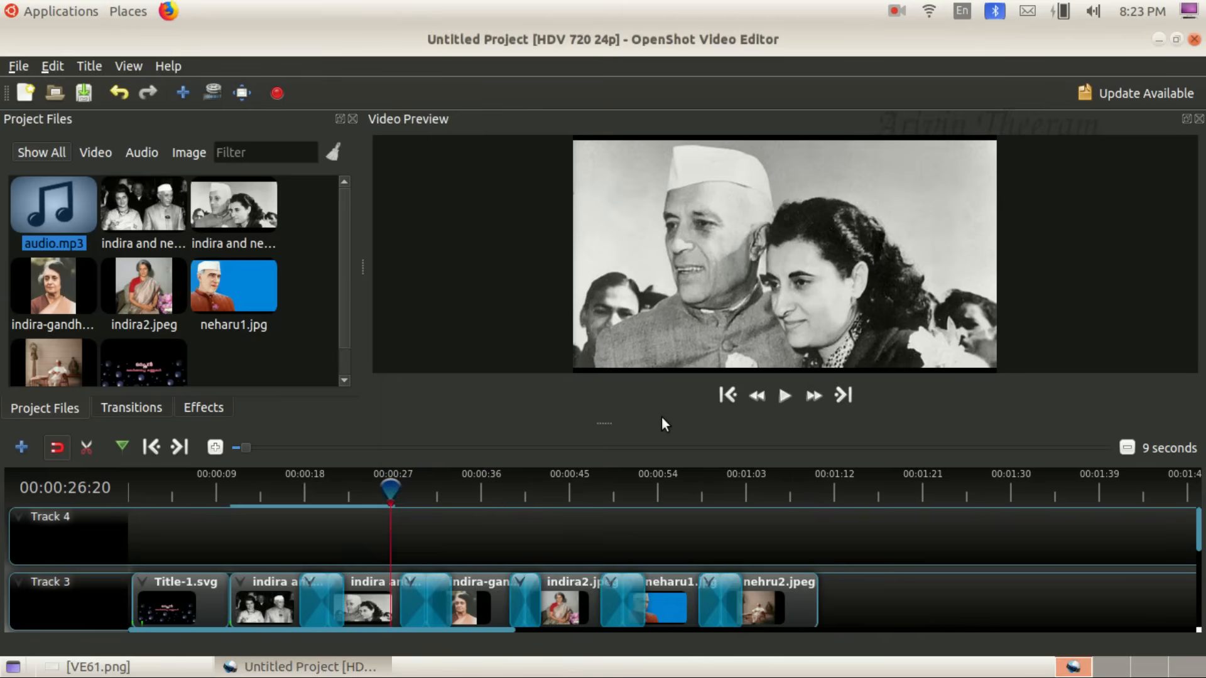
# Switch to the file manager and check the exported MP4 file in Home's DElEd_Products folder.
pyautogui.click(1159, 40)
pyautogui.click(73, 146)
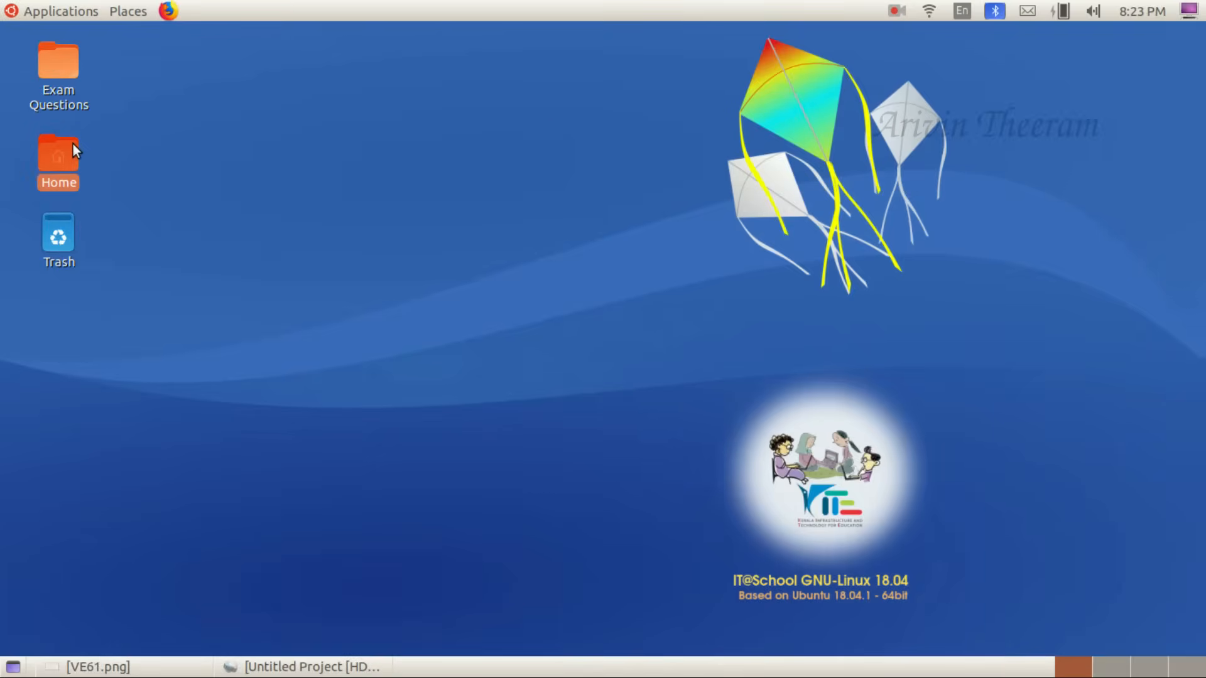
pyautogui.doubleClick(73, 144)
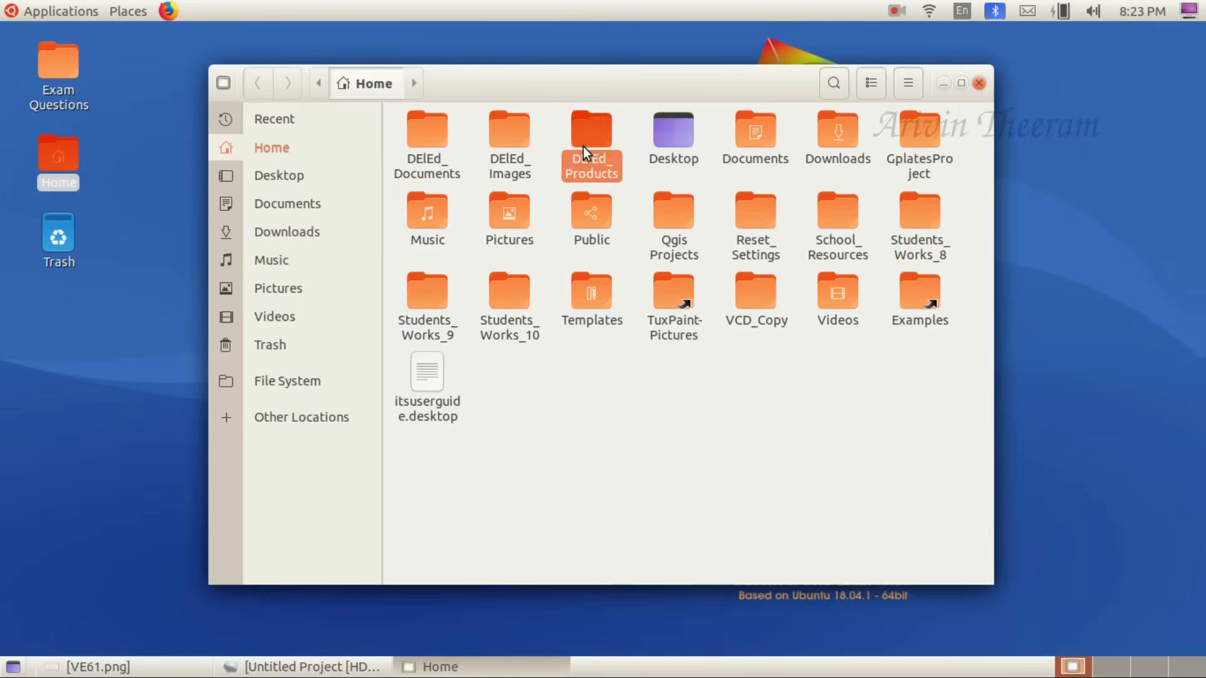
pyautogui.doubleClick(584, 141)
pyautogui.click(432, 133)
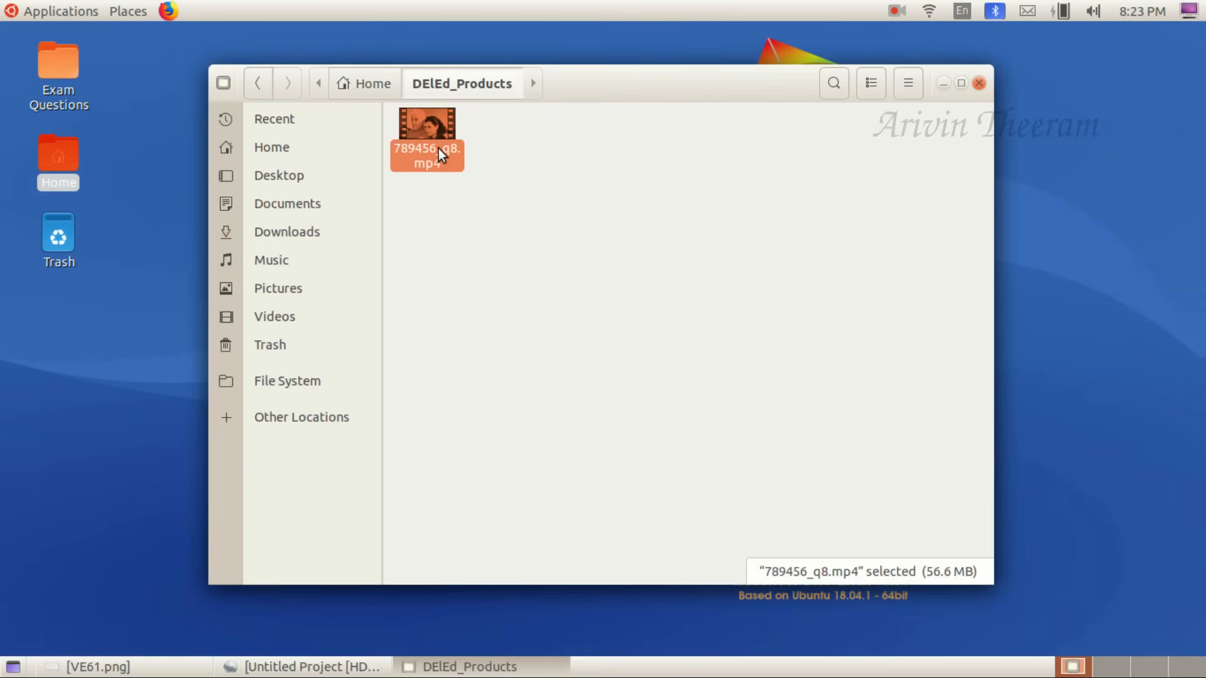
# Return to OpenShot and enter the register number followed by _q8.osp as the name for saving the project.
pyautogui.click(253, 668)
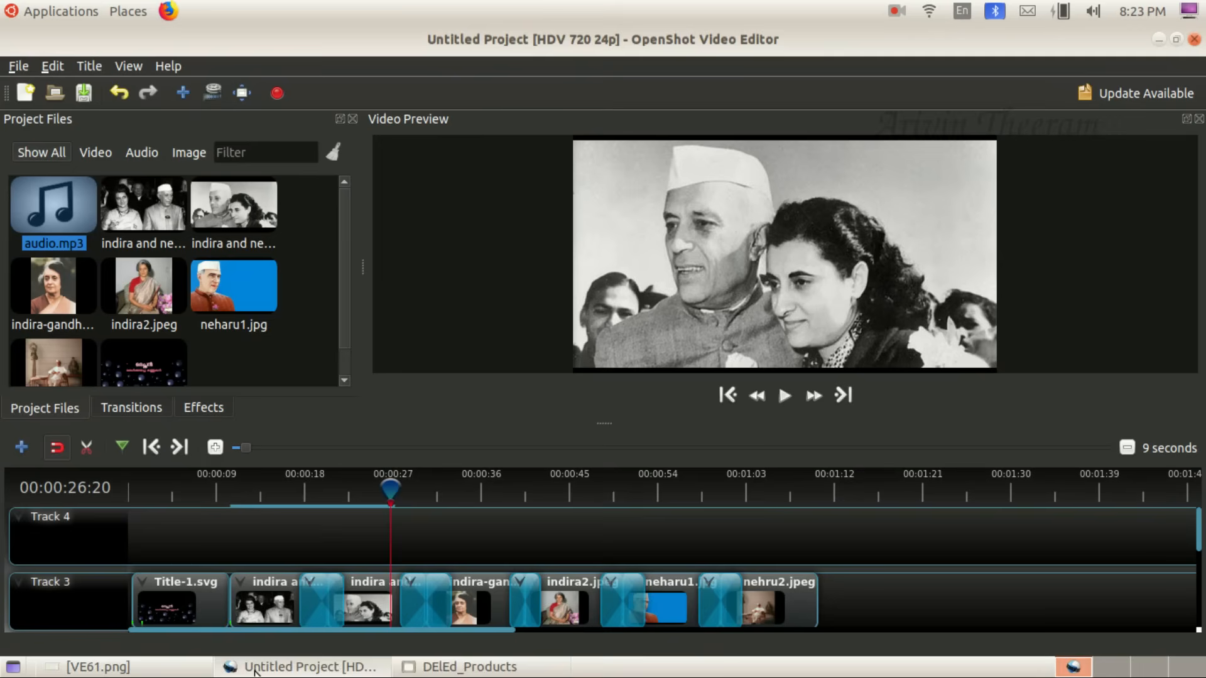
pyautogui.click(19, 66)
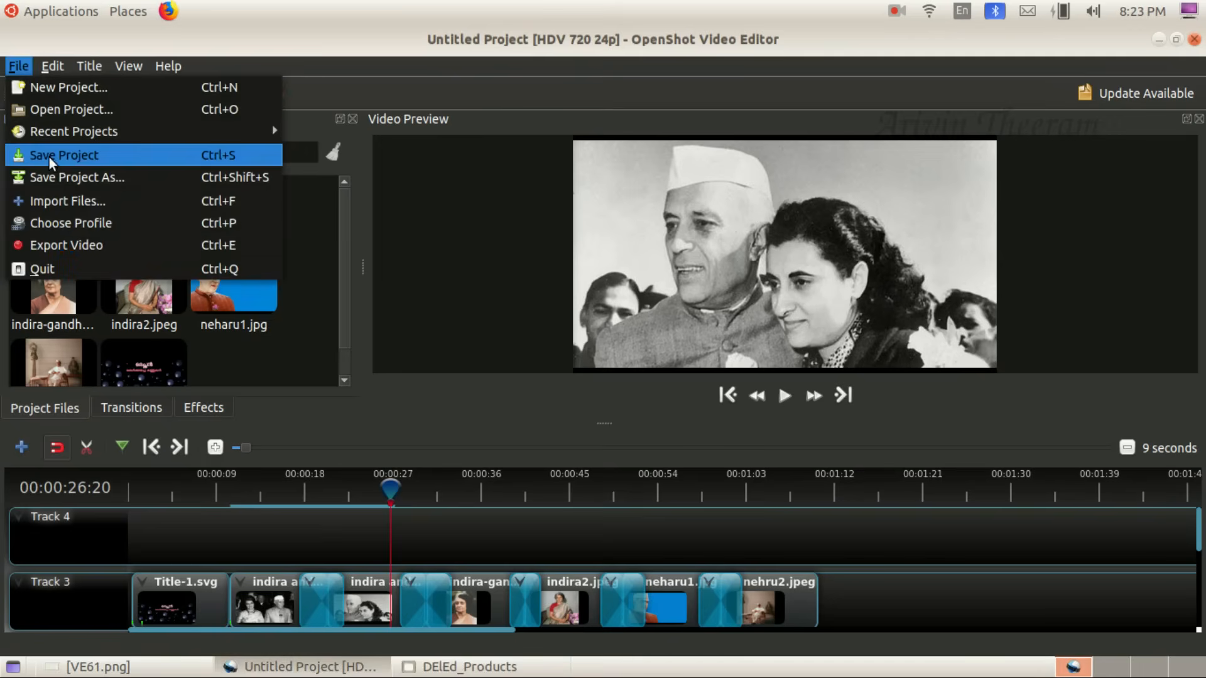
pyautogui.click(92, 176)
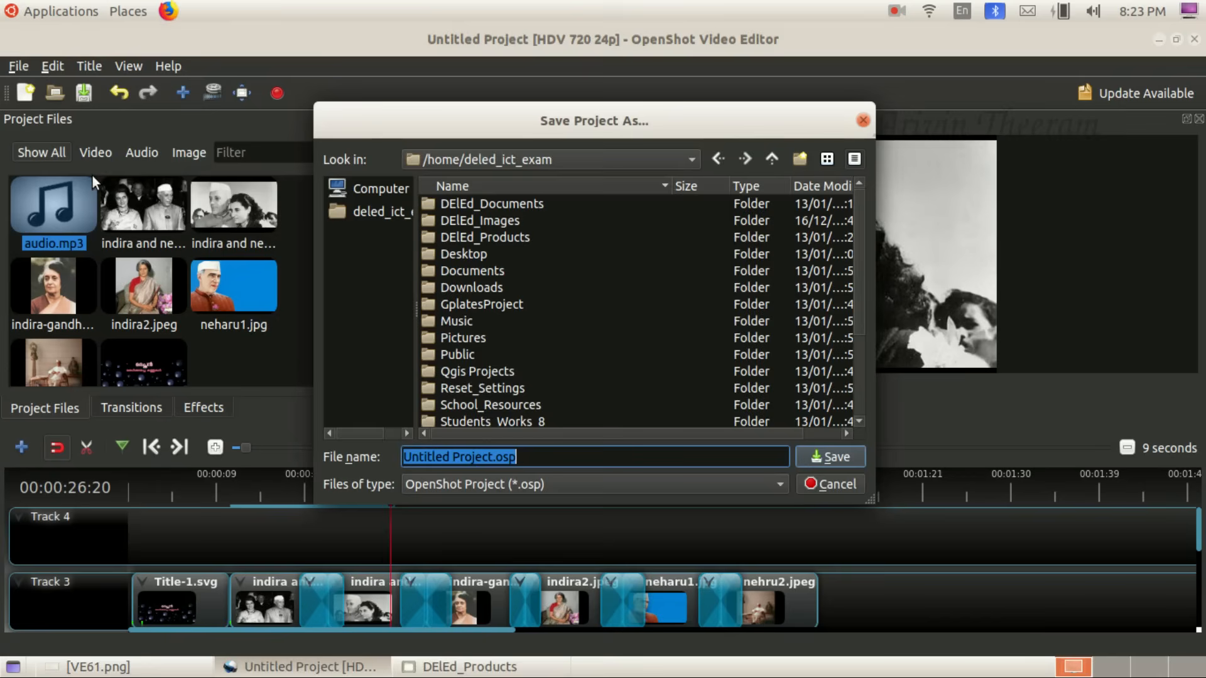
pyautogui.click(494, 456)
pyautogui.press('BackSpace')
pyautogui.press('BackSpace')
pyautogui.press('BackSpace')
pyautogui.press('BackSpace')
pyautogui.press('BackSpace')
pyautogui.press('BackSpace')
pyautogui.press('BackSpace')
pyautogui.press('BackSpace')
pyautogui.press('BackSpace')
pyautogui.press('BackSpace')
pyautogui.press('BackSpace')
pyautogui.press('BackSpace')
pyautogui.press('BackSpace')
pyautogui.press('BackSpace')
pyautogui.press('BackSpace')
pyautogui.press('BackSpace')
pyautogui.write('789456_q8')
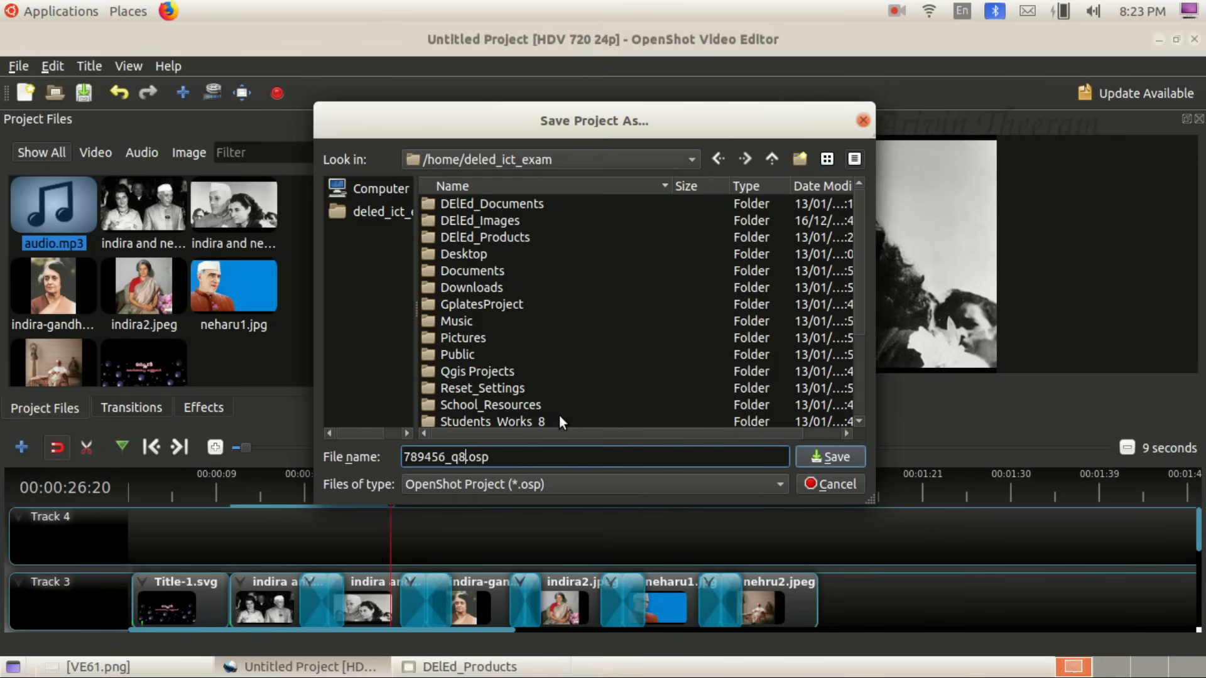
# Save the OpenShot project file into the DElEd_Products folder.
pyautogui.doubleClick(515, 237)
pyautogui.click(377, 212)
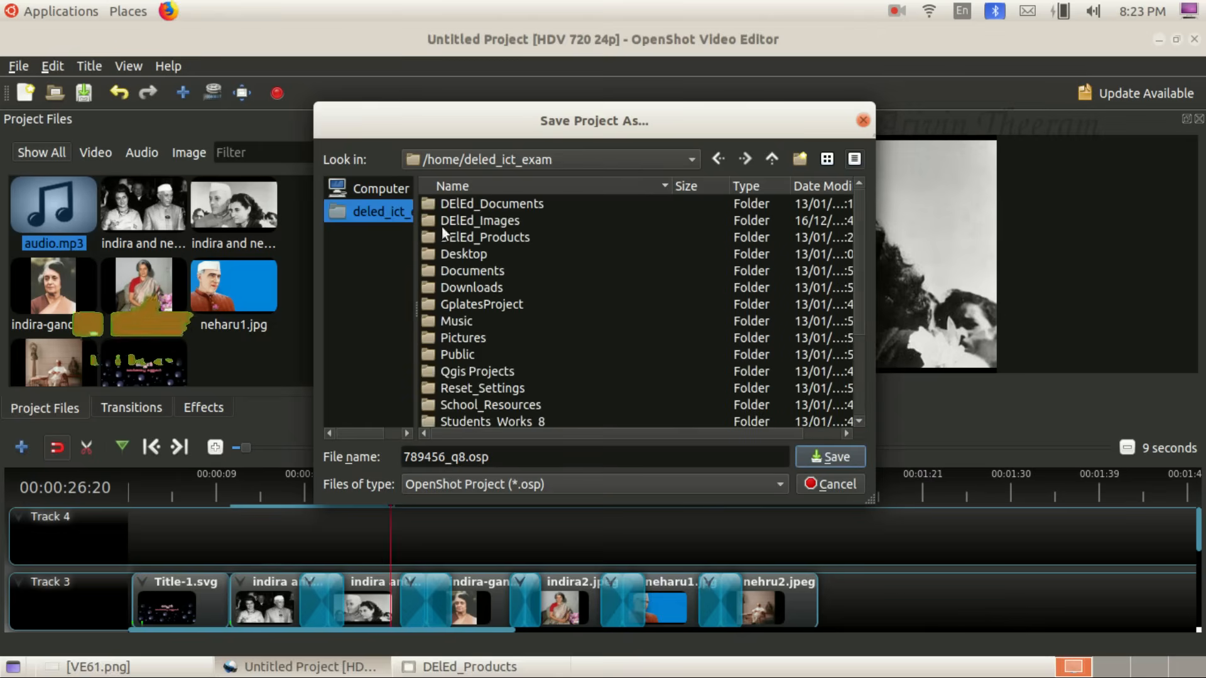
pyautogui.doubleClick(488, 238)
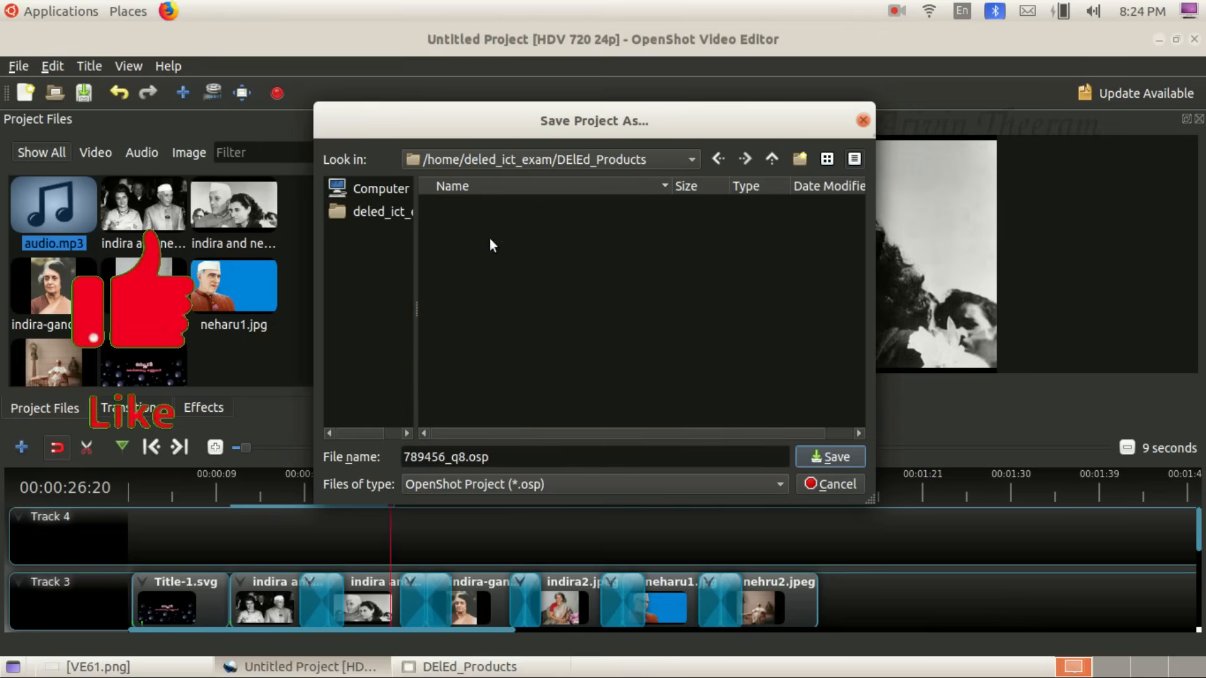
pyautogui.click(841, 461)
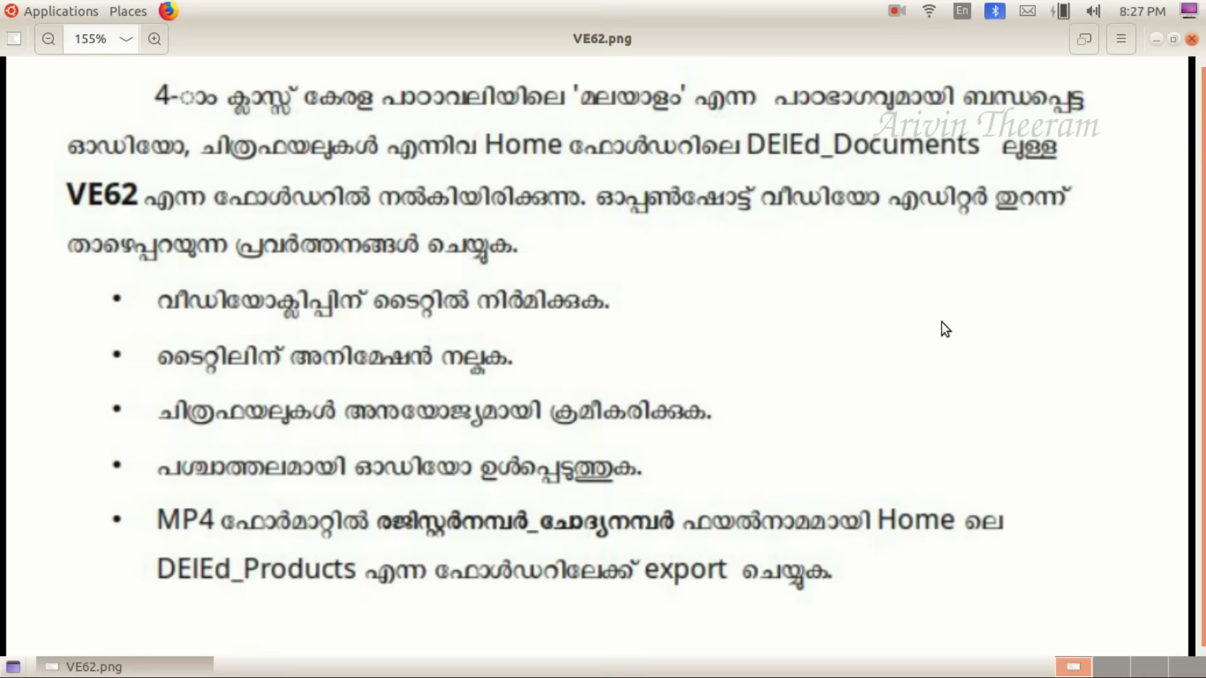
# Launch OpenShot Video Editor with an empty project for the VE62 task and bring up the VE62.png task sheet.
pyautogui.click(1155, 39)
pyautogui.click(75, 11)
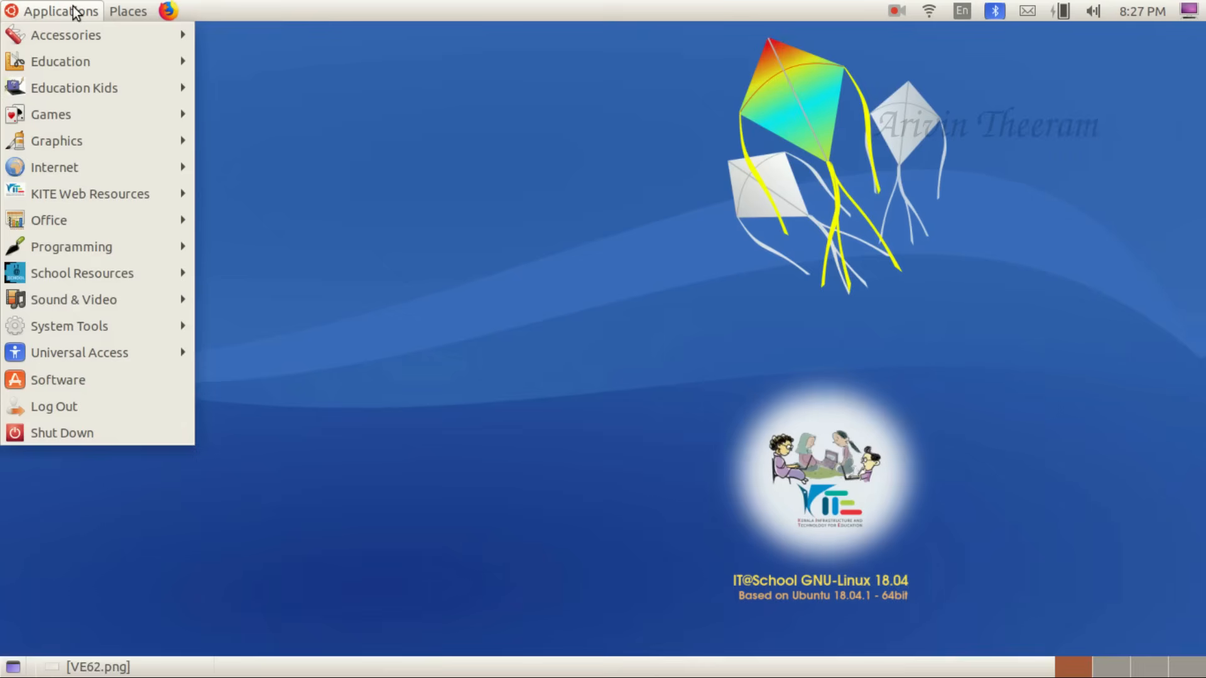
pyautogui.moveTo(88, 302)
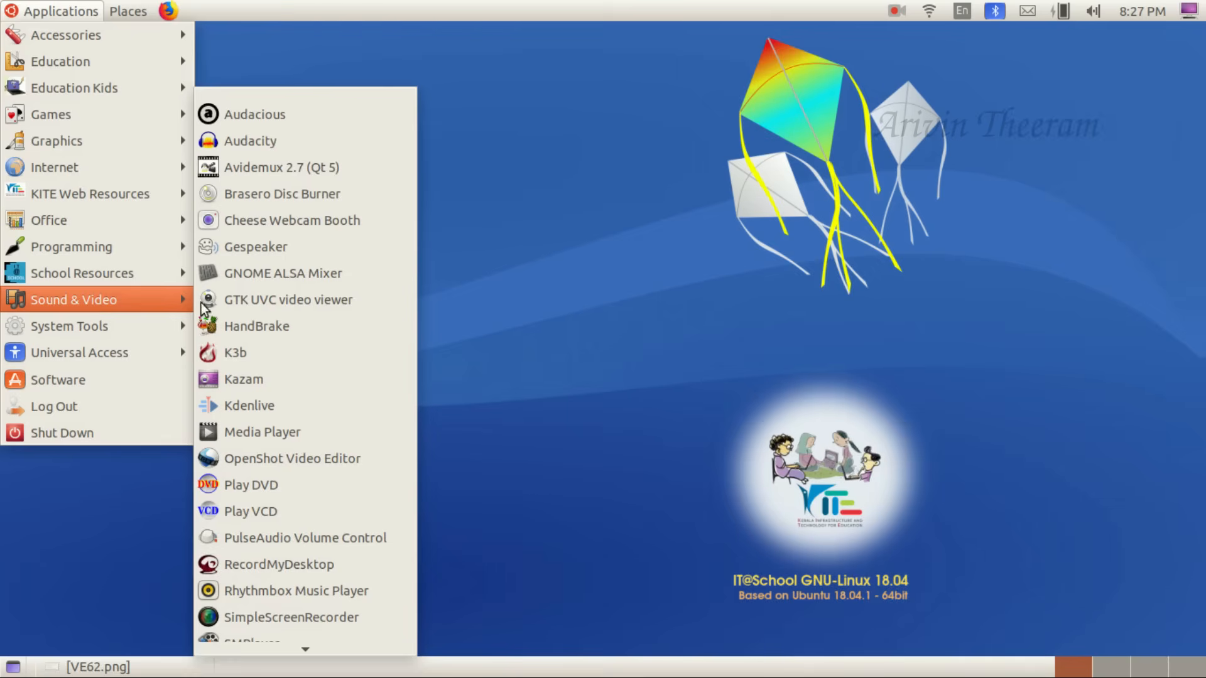
pyautogui.click(349, 454)
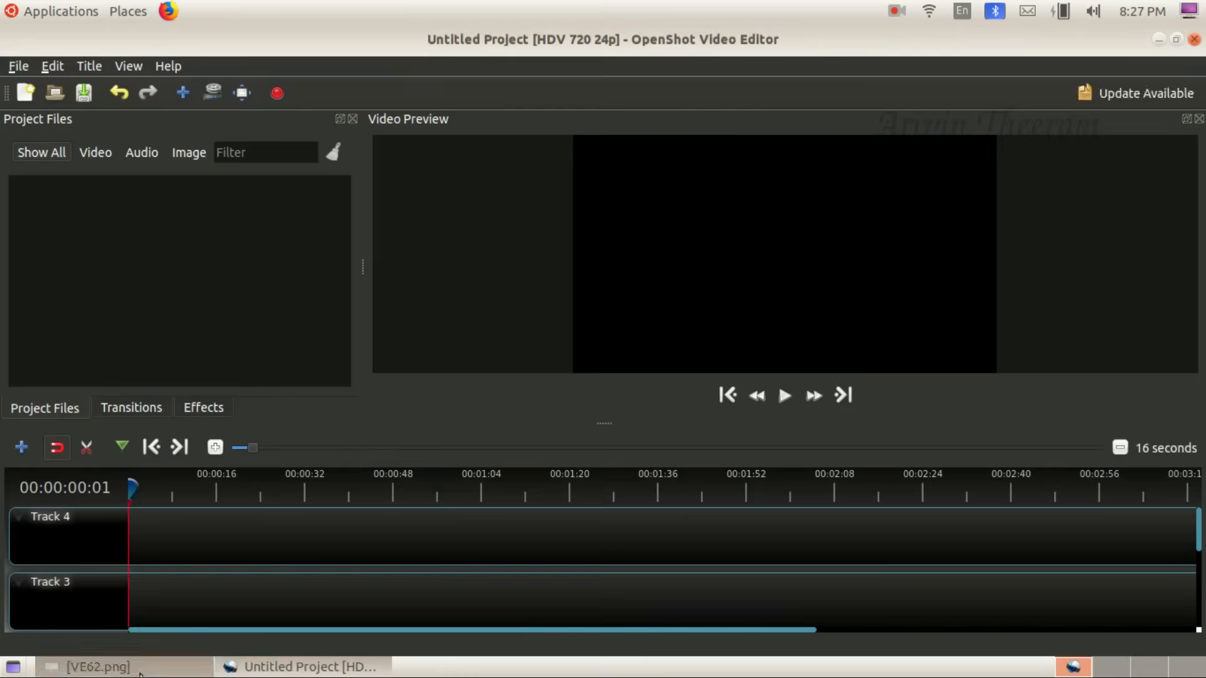
pyautogui.click(140, 670)
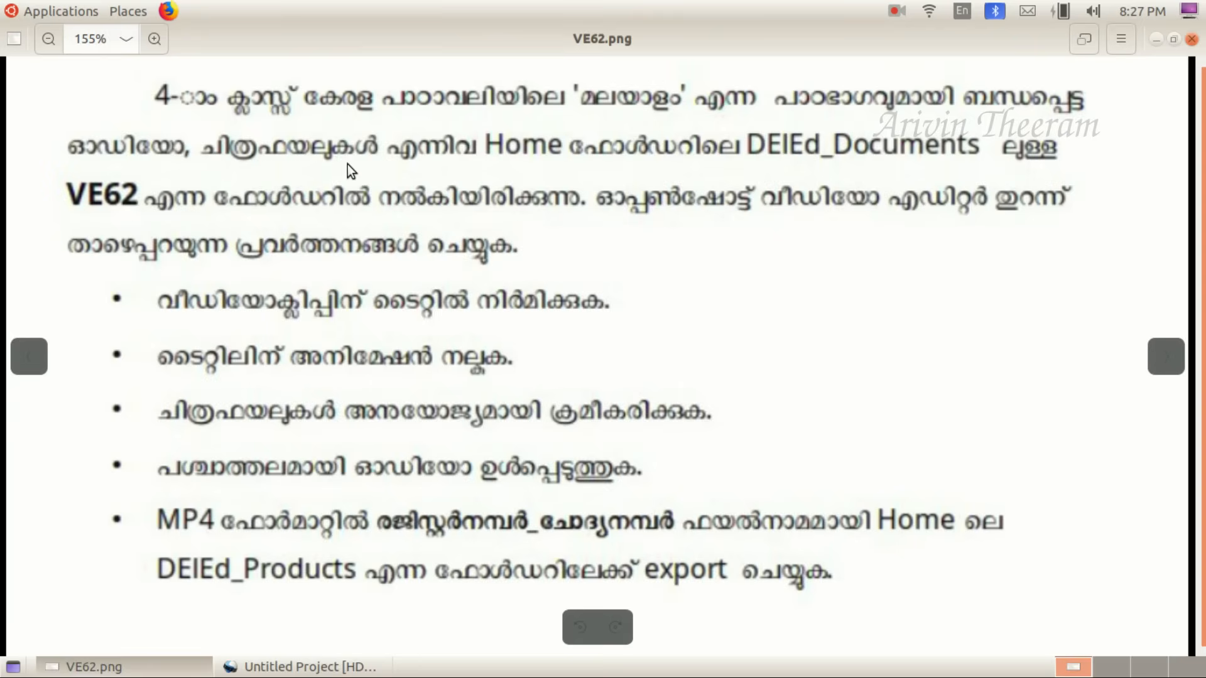
# Return to the OpenShot project and browse to the DElEd_Documents/VE62 folder for importing files.
pyautogui.click(170, 667)
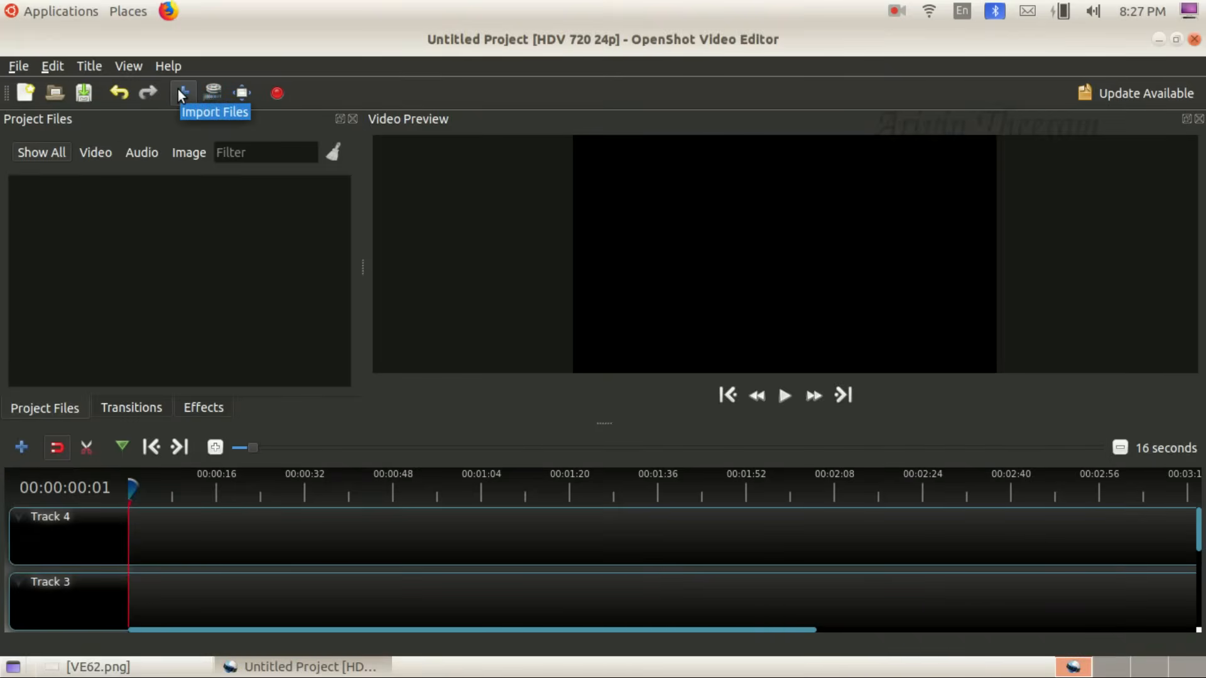
pyautogui.click(19, 67)
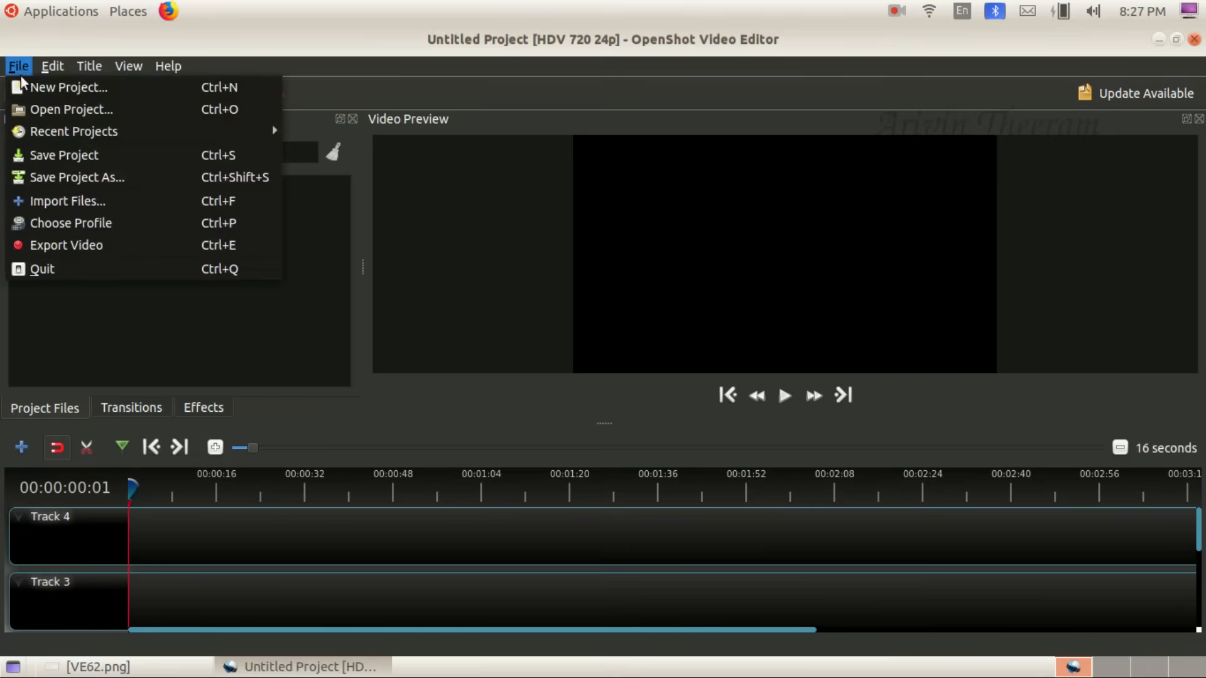
pyautogui.click(35, 201)
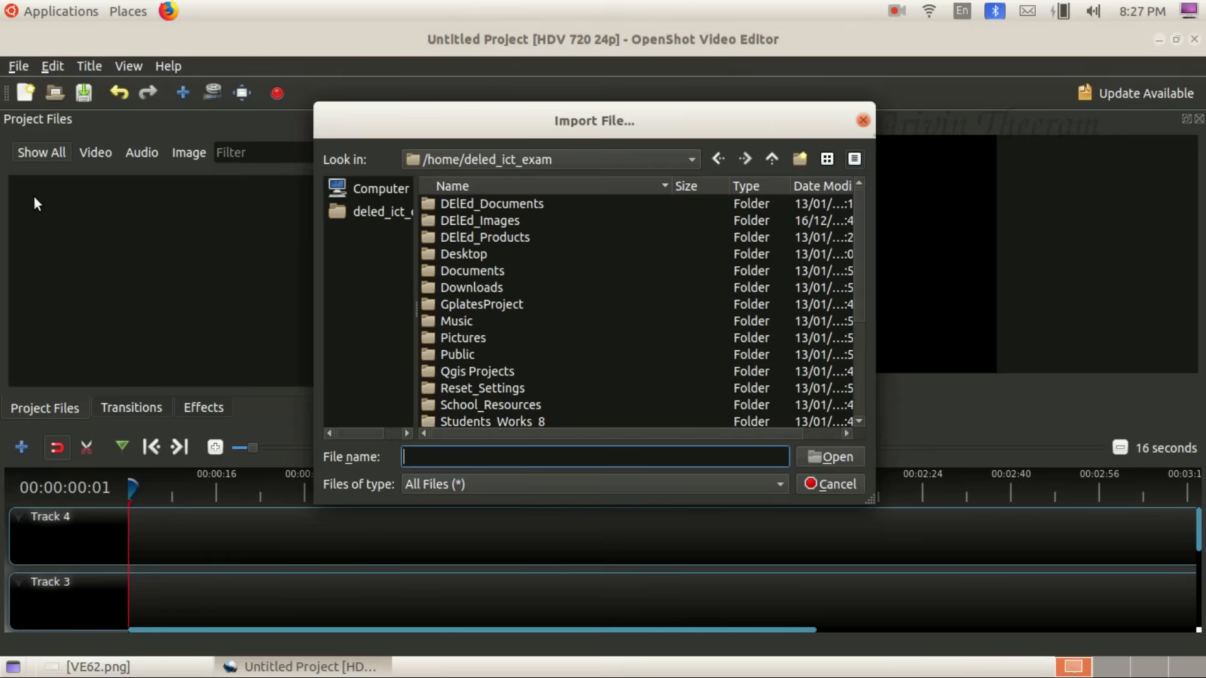
pyautogui.click(387, 217)
pyautogui.doubleClick(523, 205)
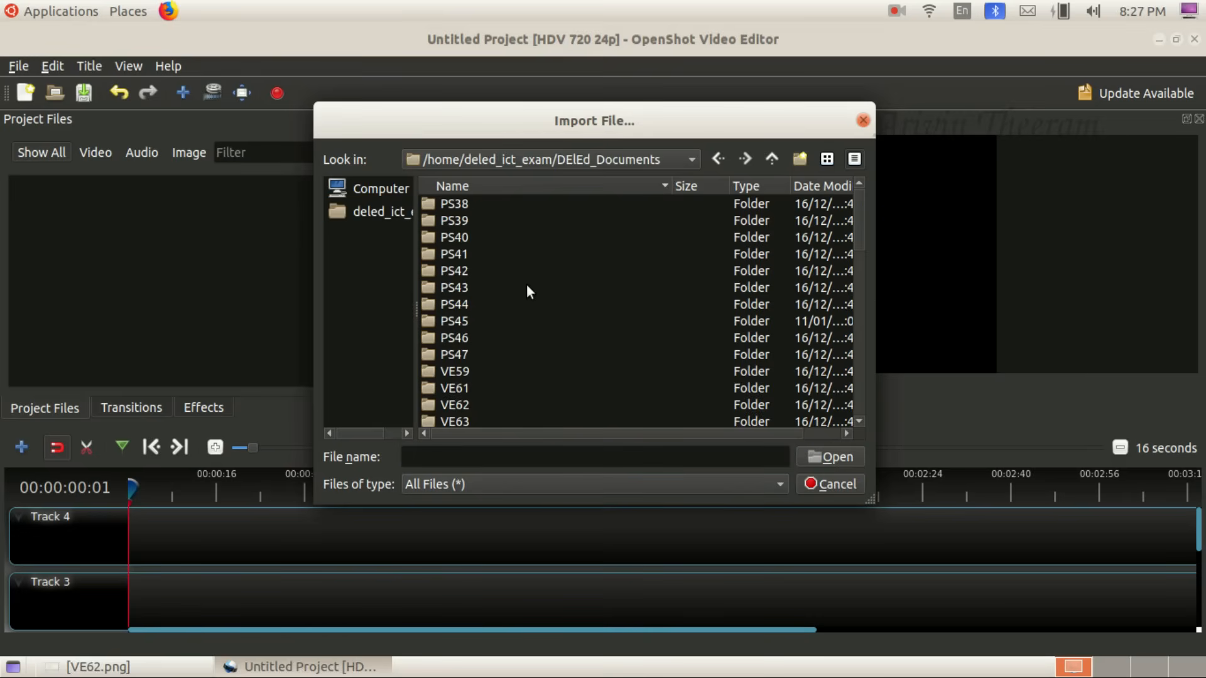
pyautogui.scroll(-2, 530, 289)
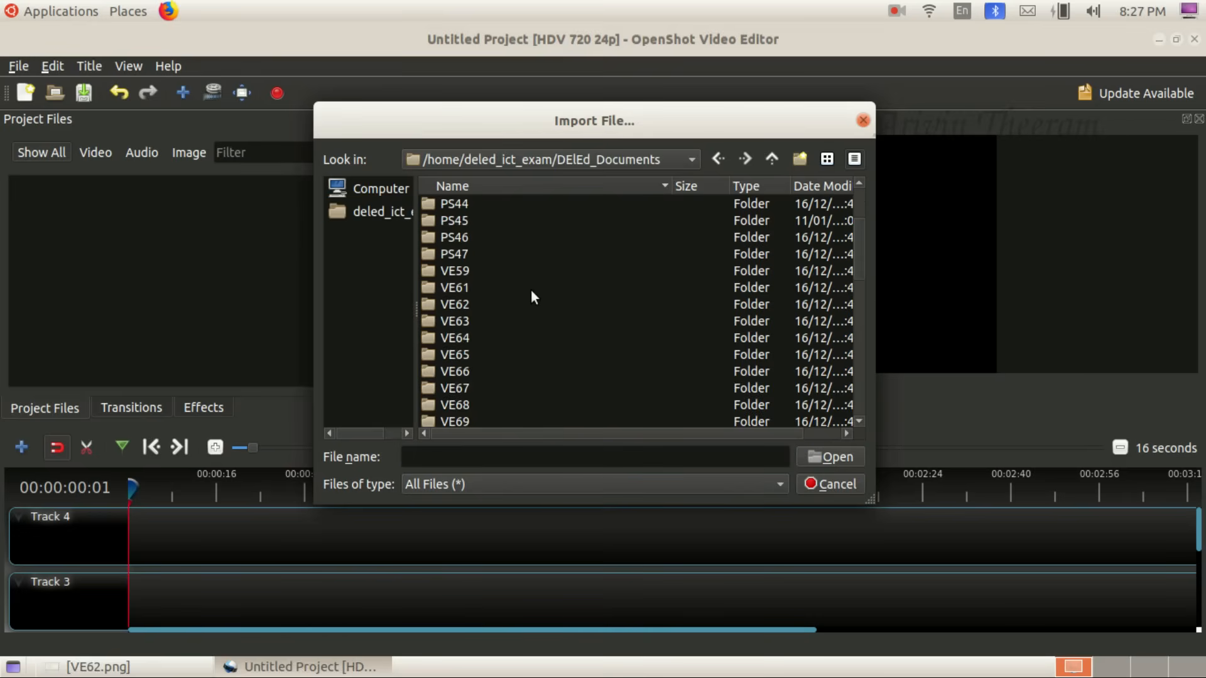
pyautogui.click(461, 301)
pyautogui.doubleClick(461, 301)
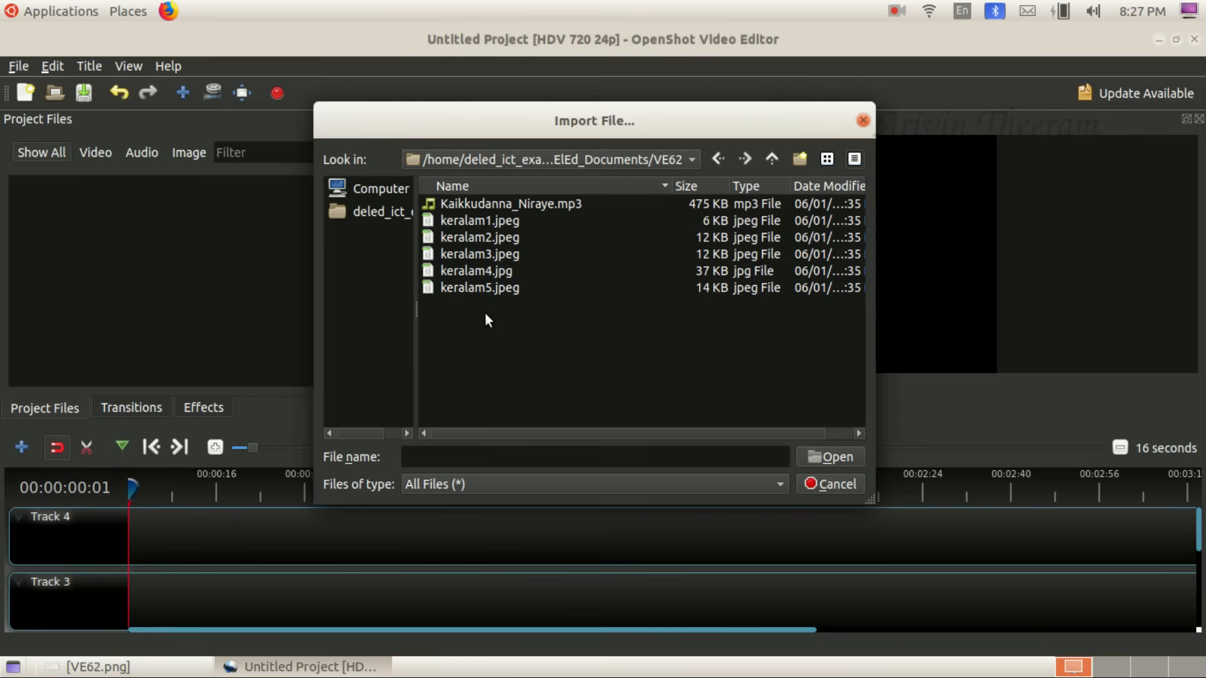
# Import Kaikkudanna_Niraye.mp3 and the five keralam images, accepting keralam1.jpeg as an image sequence.
pyautogui.moveTo(485, 314); pyautogui.dragTo(479, 209)
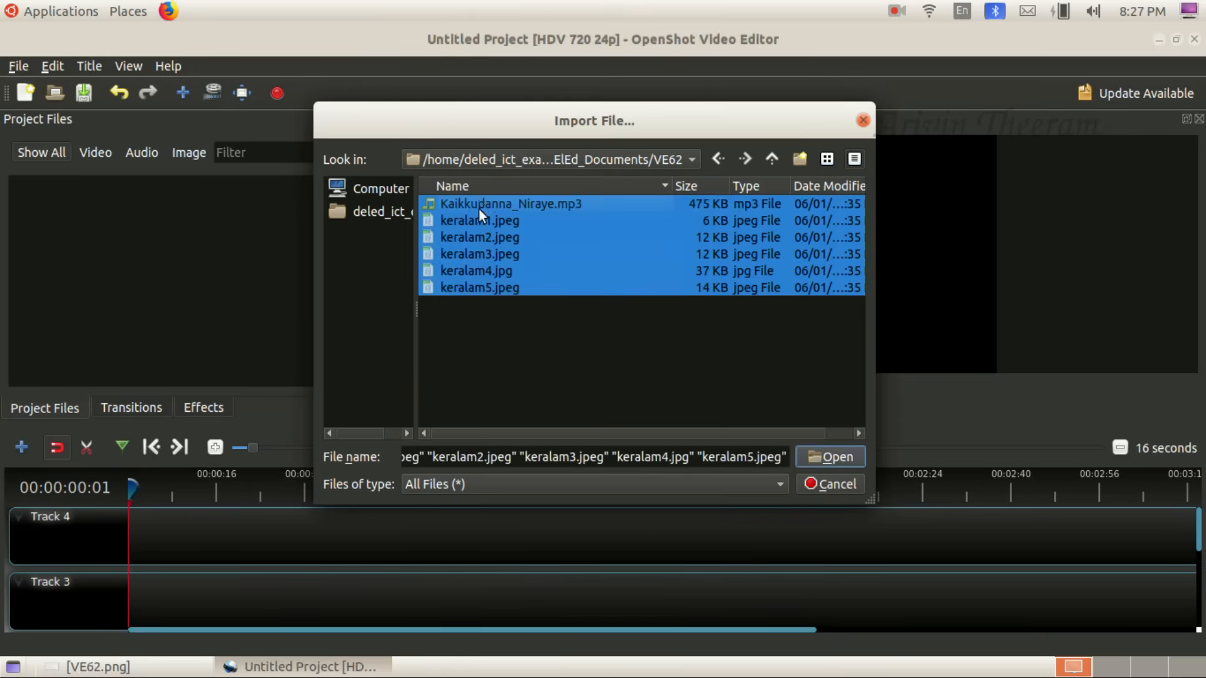
pyautogui.click(822, 456)
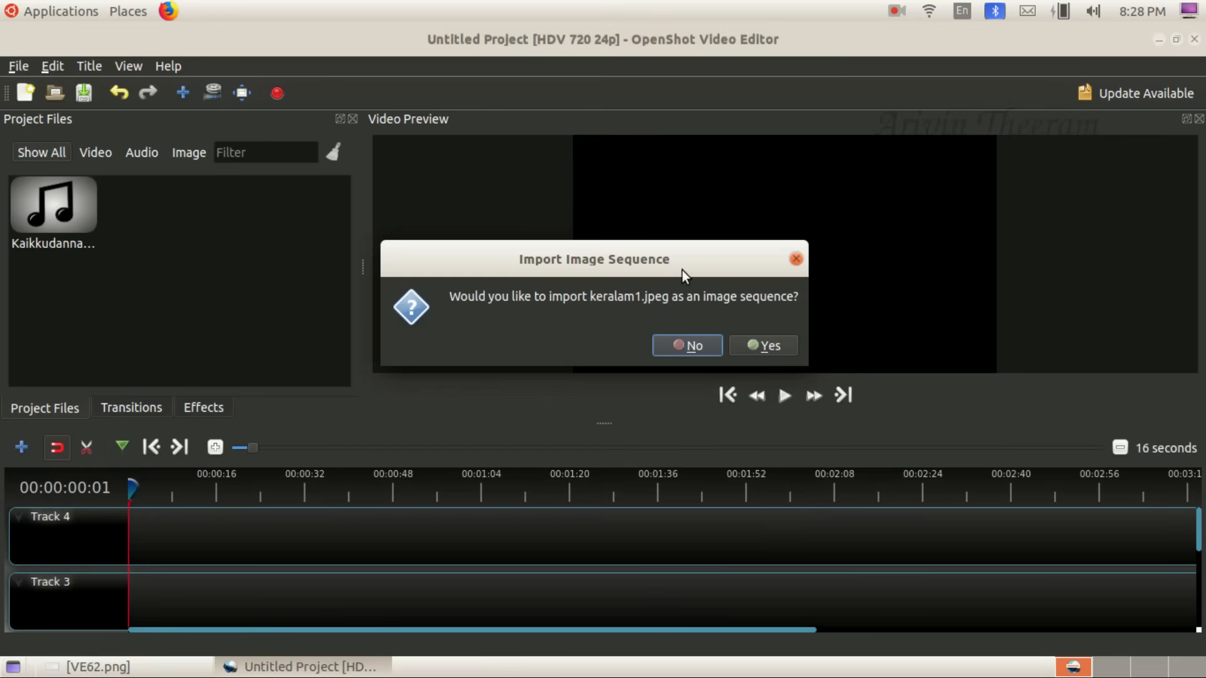
pyautogui.click(756, 344)
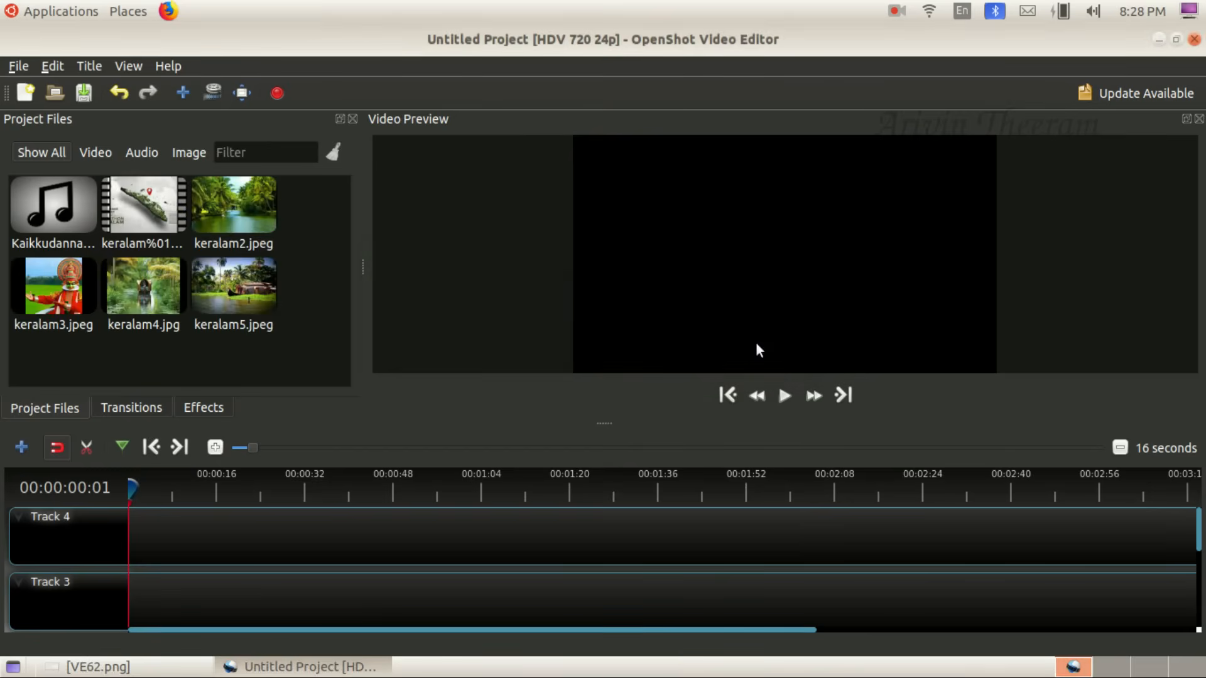
# Check the VE62.png task sheet, return to OpenShot and start a new title from the Bar 1 template.
pyautogui.hotkey('alt', 'Tab')
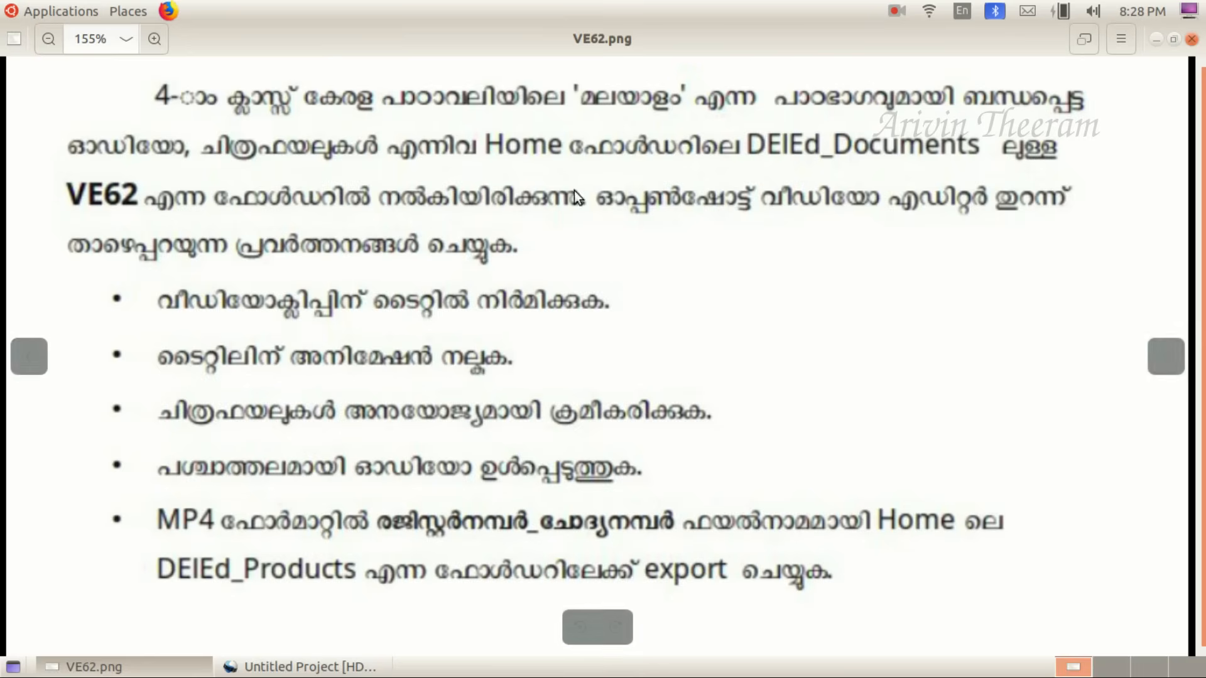
pyautogui.click(246, 666)
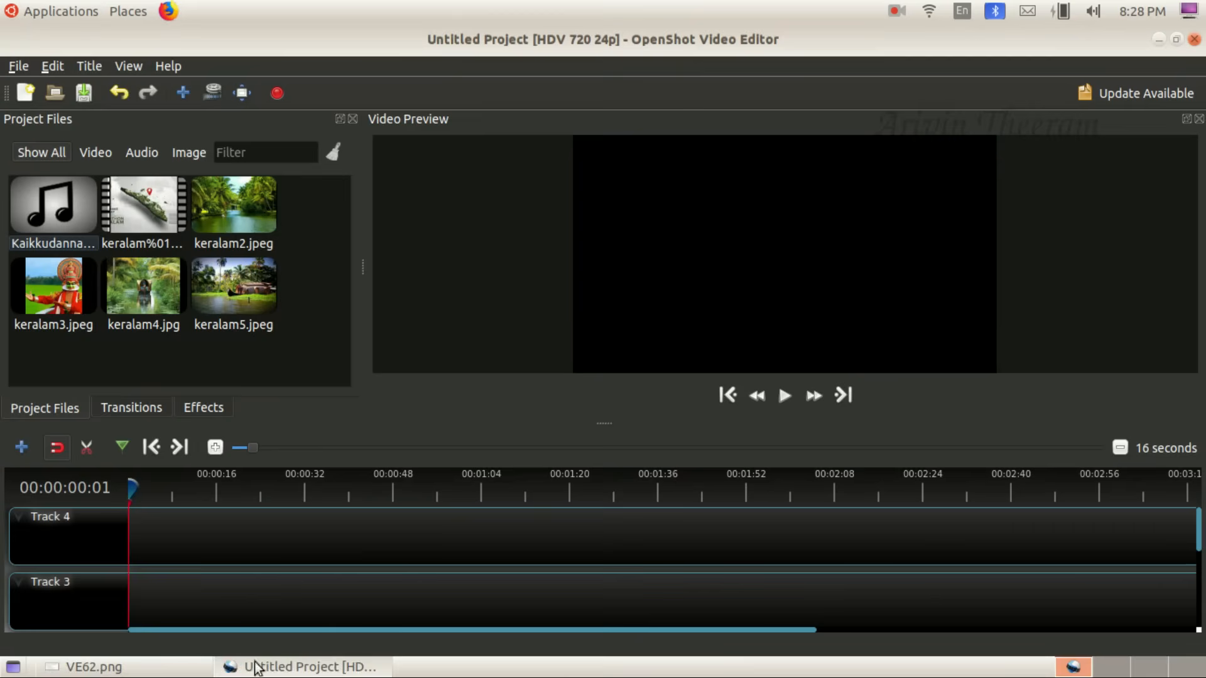
pyautogui.click(88, 66)
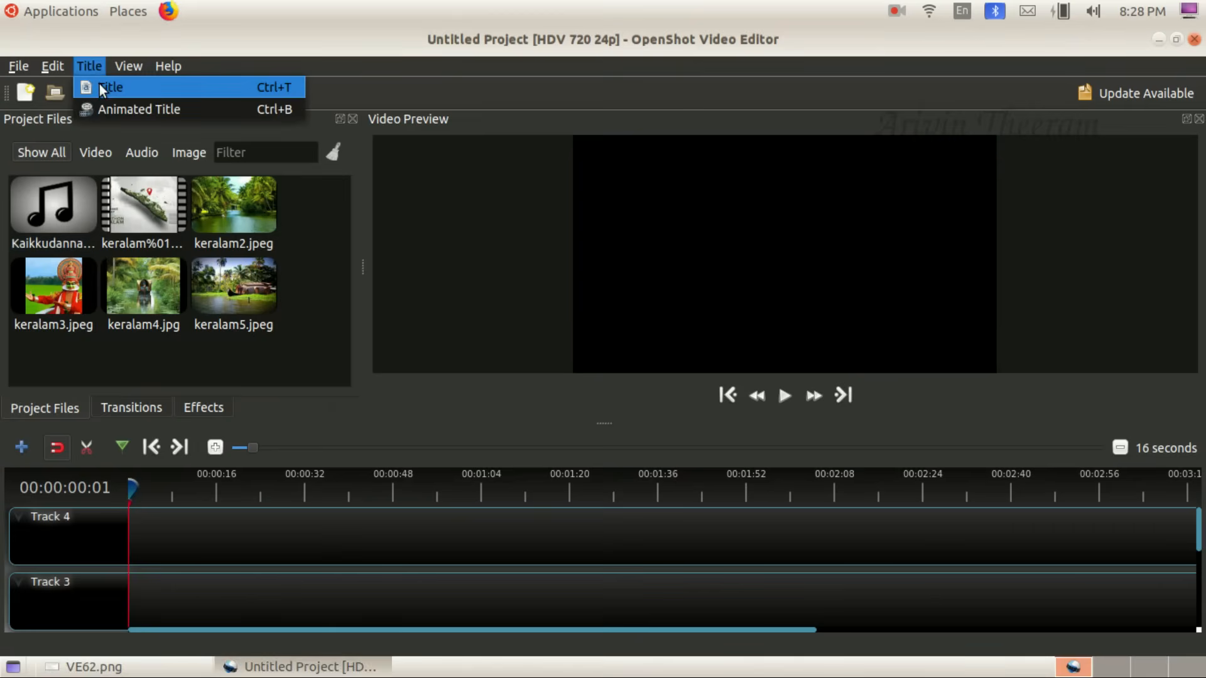
pyautogui.click(99, 84)
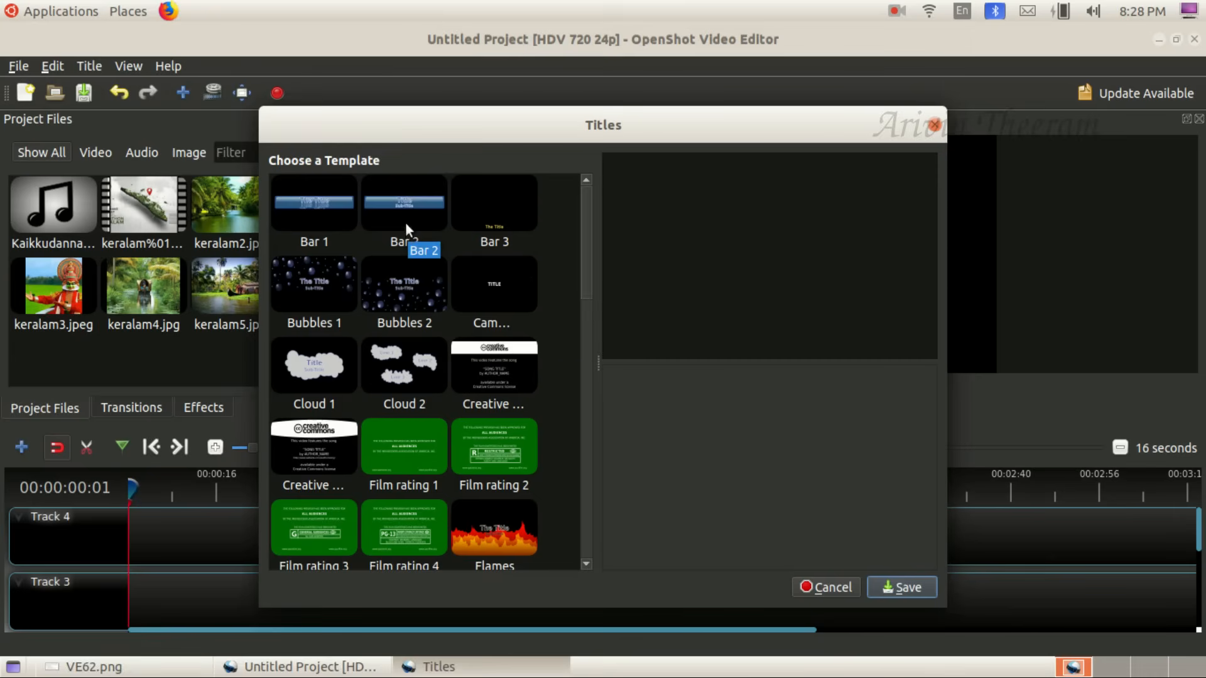
pyautogui.click(326, 205)
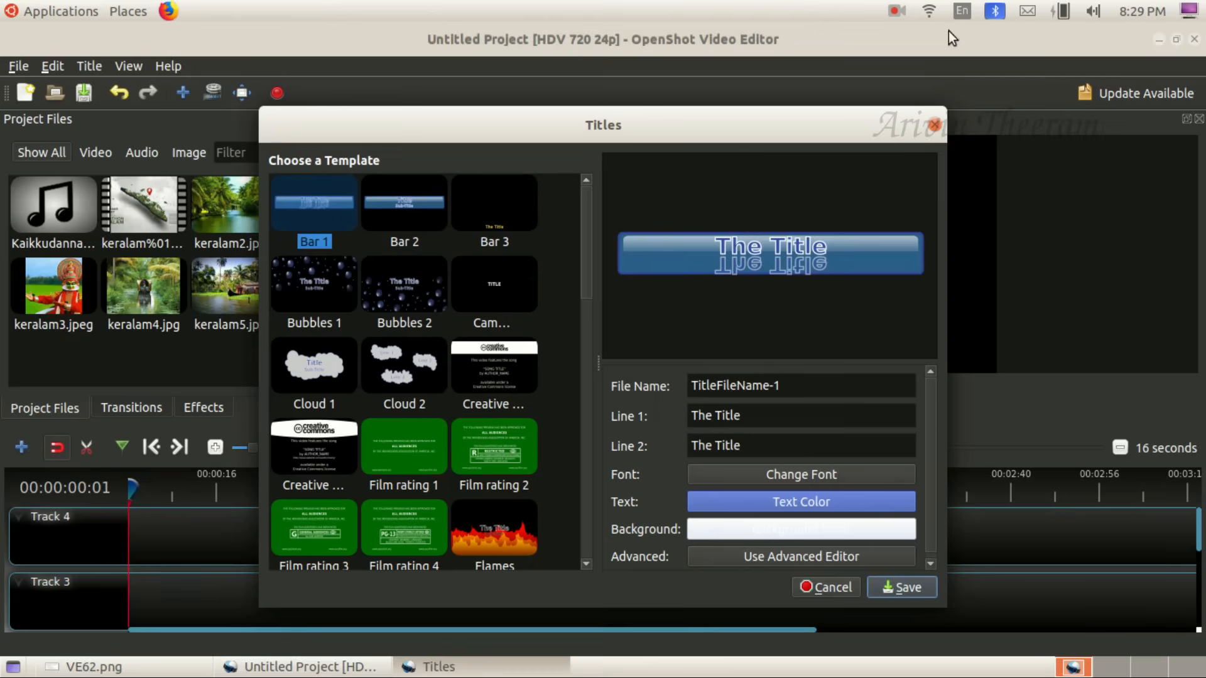
# Switch the keyboard layout to Malayalam (enhanced Inscript, with rupee) and replace the title's Line 1 text with മലയാളം.
pyautogui.click(961, 12)
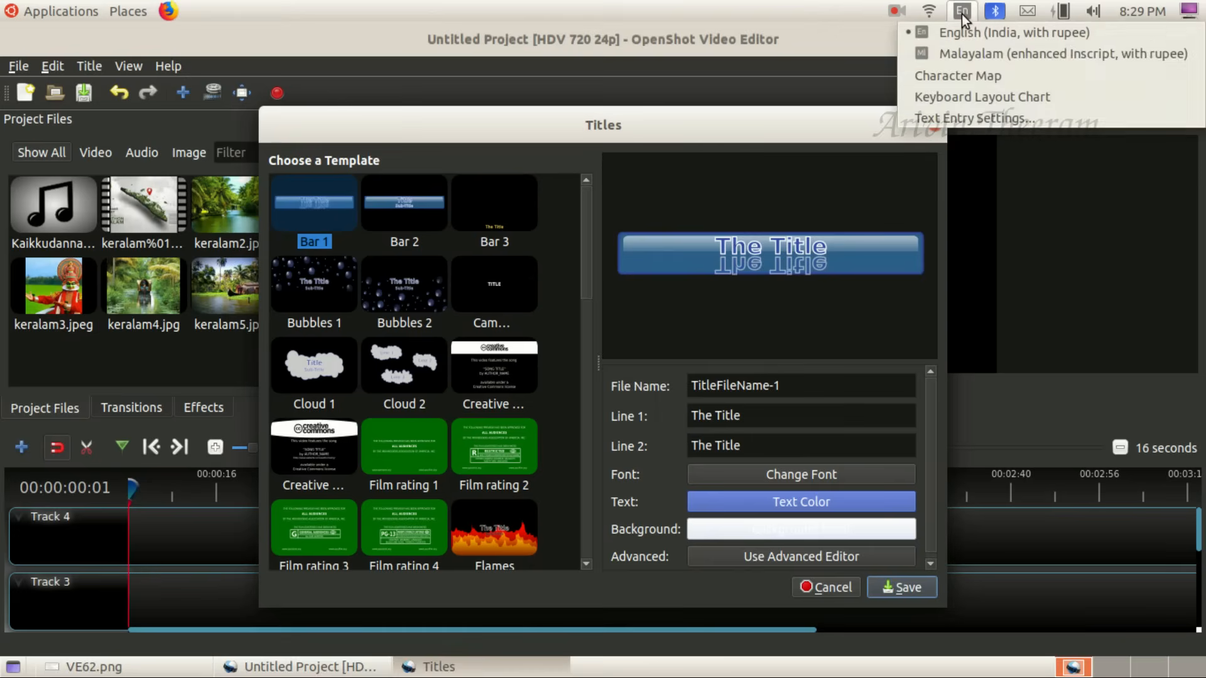
pyautogui.click(966, 56)
pyautogui.click(743, 415)
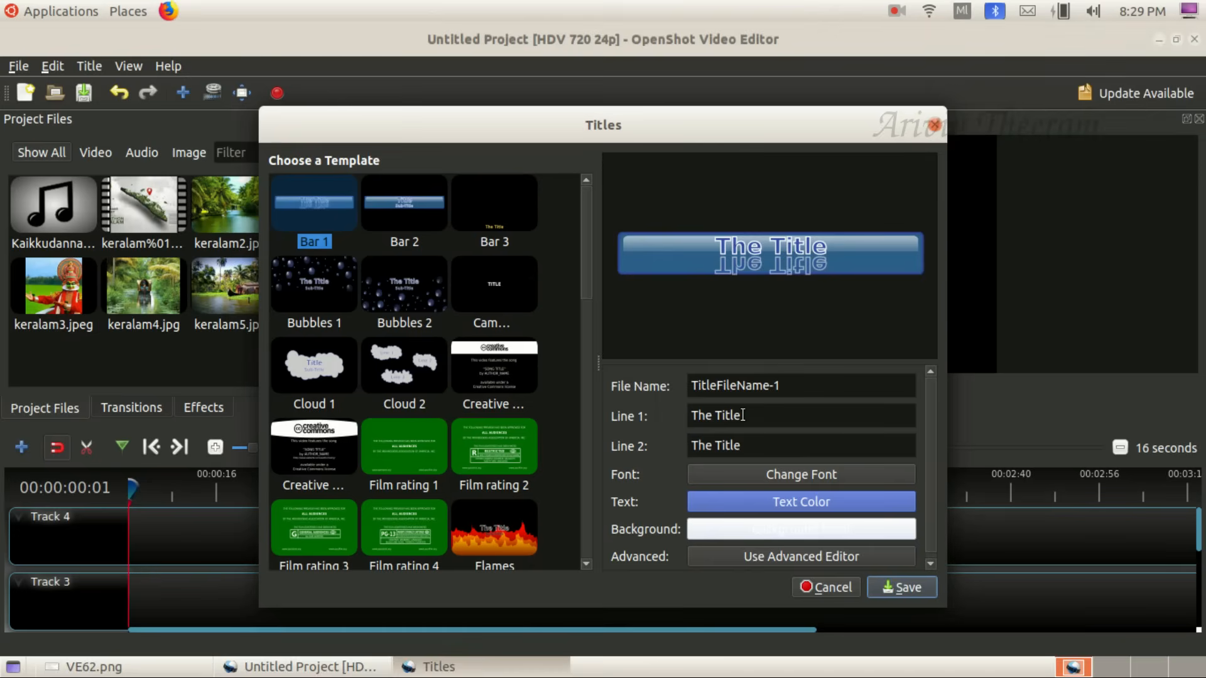
pyautogui.moveTo(743, 415); pyautogui.dragTo(684, 412)
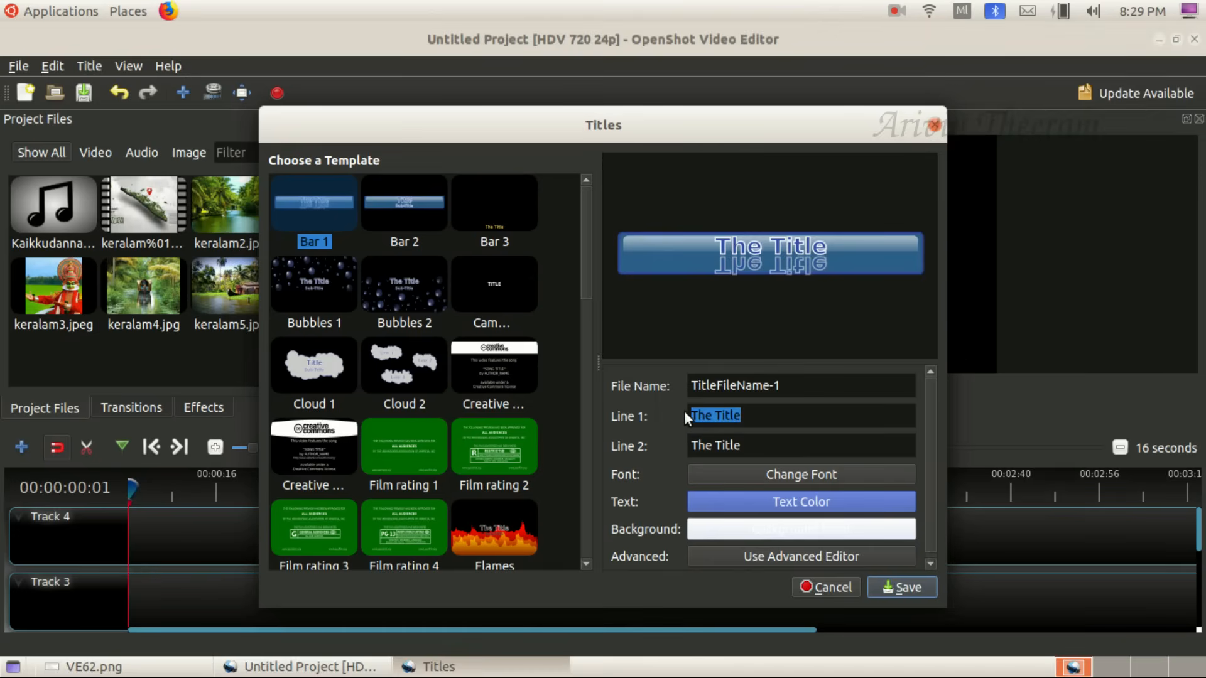
pyautogui.press('BackSpace')
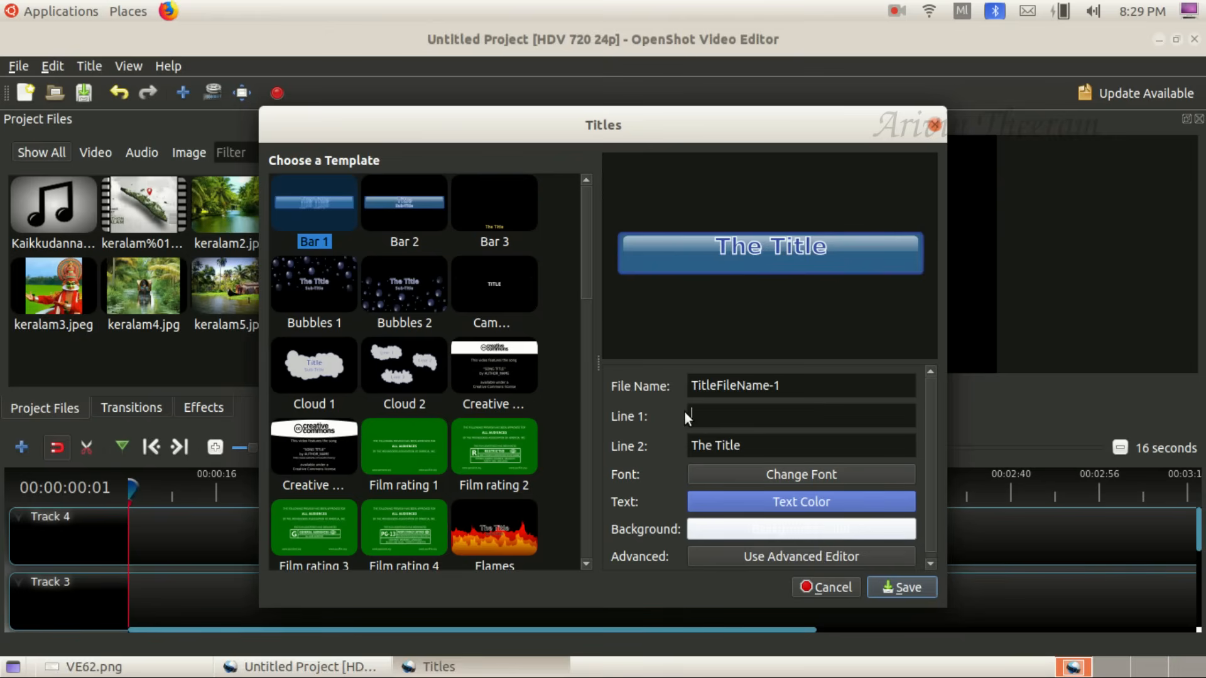
pyautogui.write('മലയാളം')
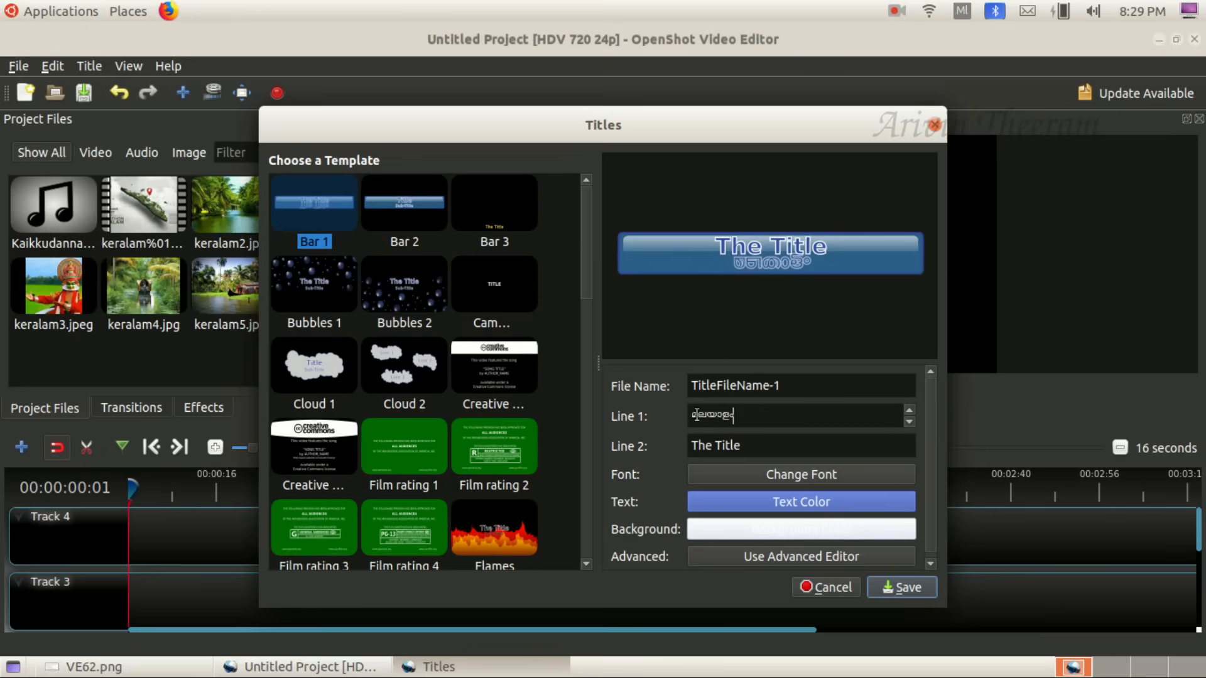
# Copy the Line 1 text മലയാളം and paste it into Line 2 in place of the default text.
pyautogui.doubleClick(734, 415)
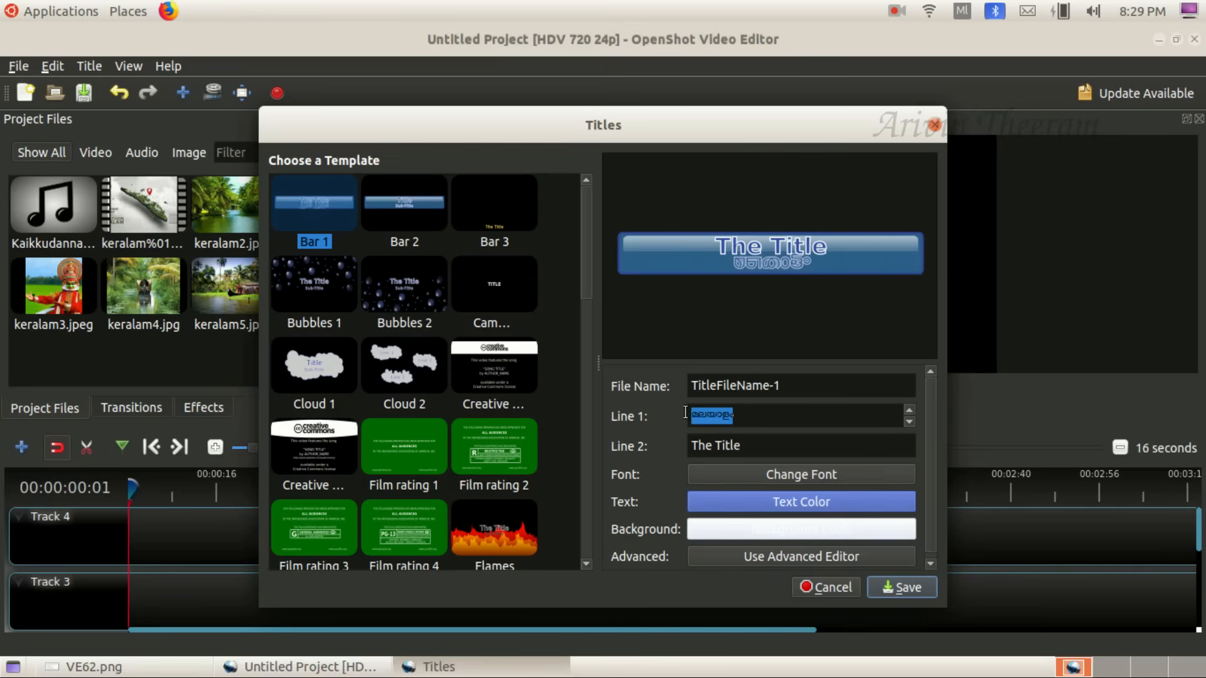
pyautogui.click(747, 413)
pyautogui.doubleClick(746, 413)
pyautogui.rightClick(716, 410)
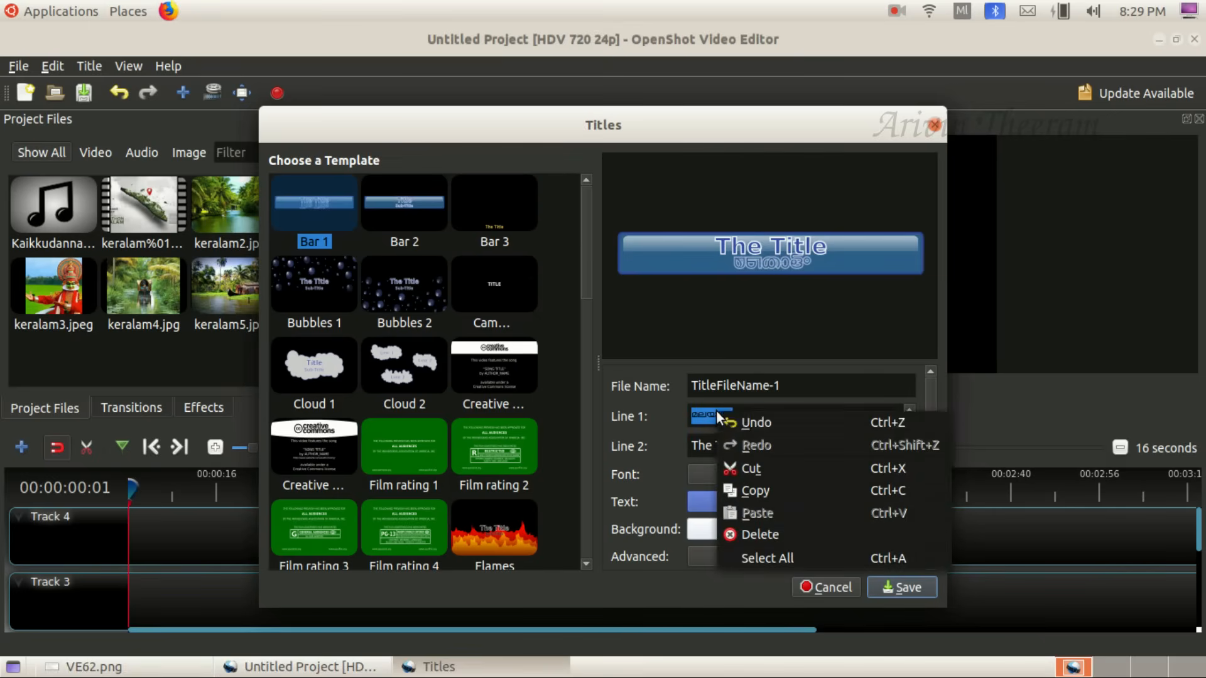
pyautogui.click(747, 487)
pyautogui.click(749, 445)
pyautogui.press('BackSpace')
pyautogui.press('BackSpace')
pyautogui.press('BackSpace')
pyautogui.press('BackSpace')
pyautogui.press('BackSpace')
pyautogui.press('BackSpace')
pyautogui.press('BackSpace')
pyautogui.press('BackSpace')
pyautogui.press('BackSpace')
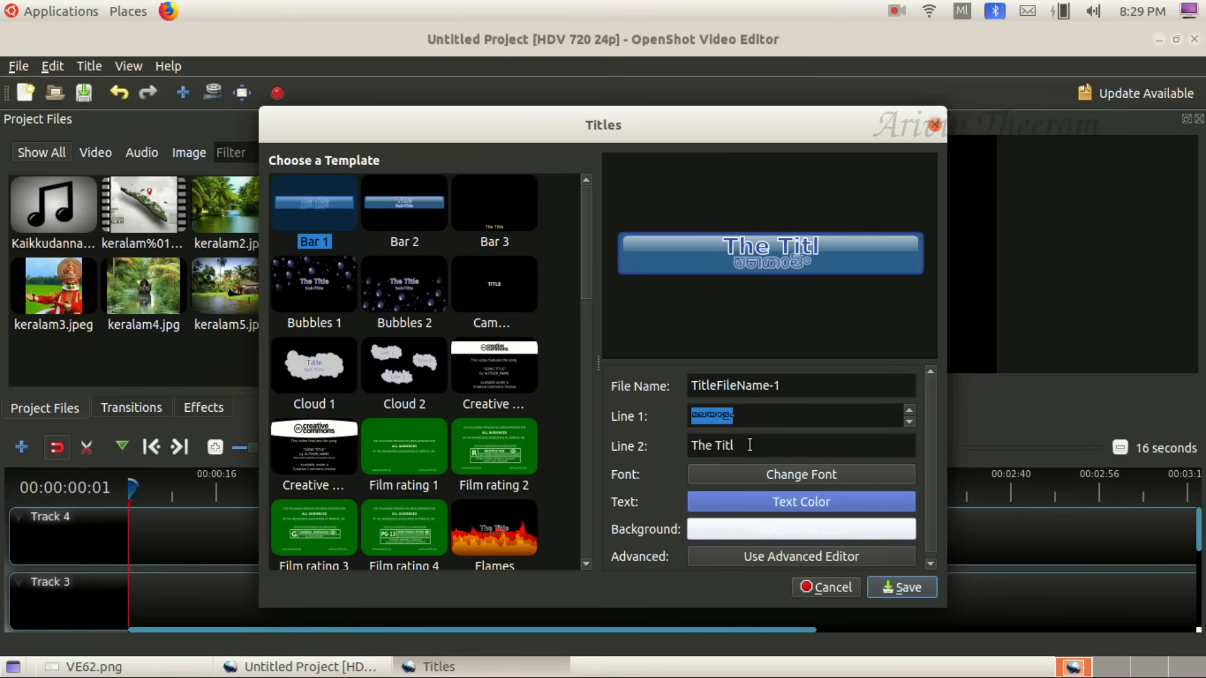
pyautogui.rightClick(724, 444)
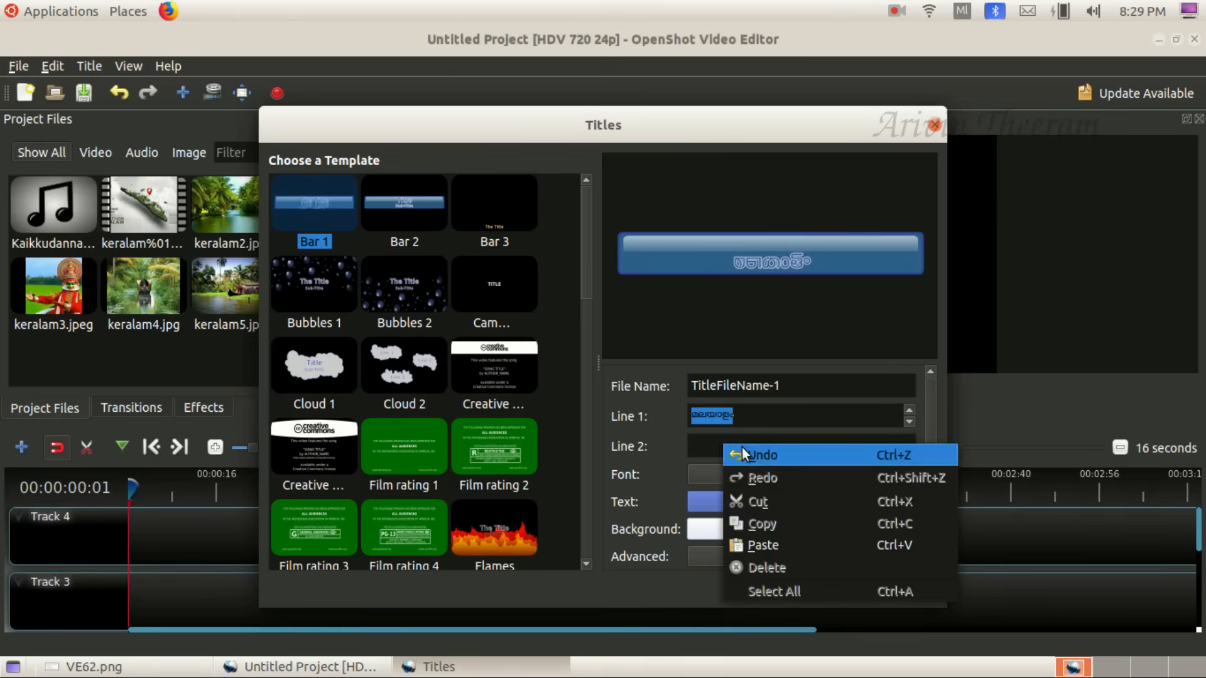
pyautogui.click(754, 537)
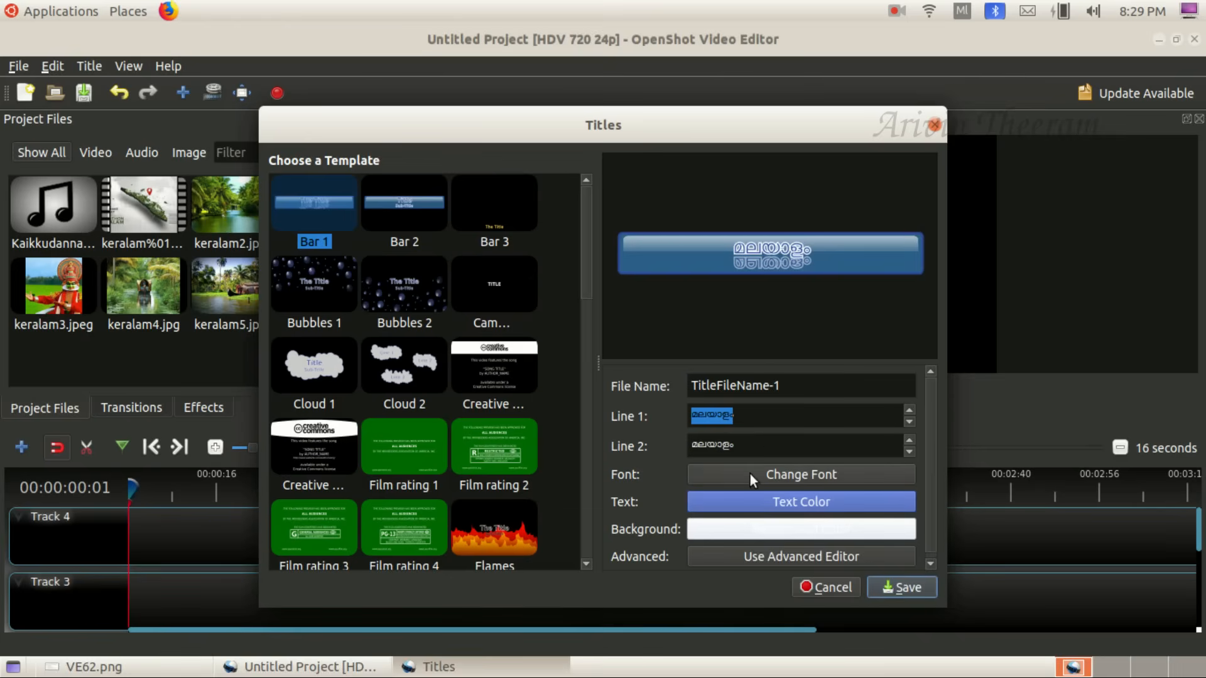
# Change the title font to AnjaliOldLipi, style Regular, size 18.
pyautogui.click(782, 473)
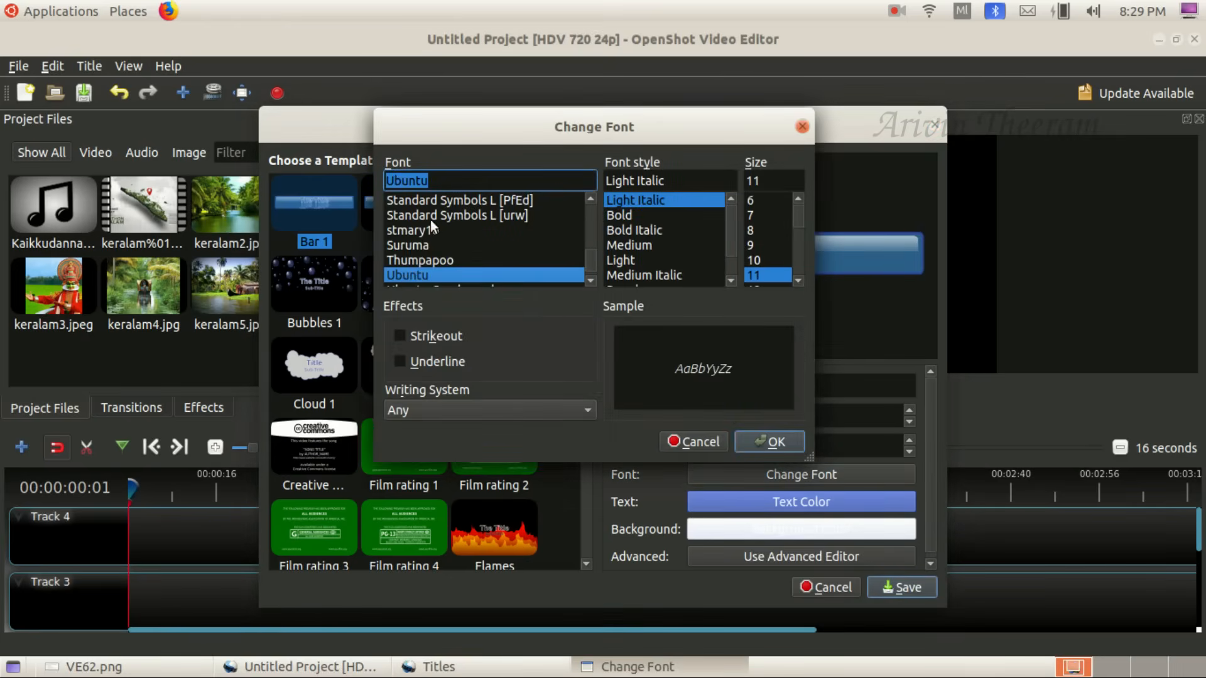
pyautogui.click(411, 247)
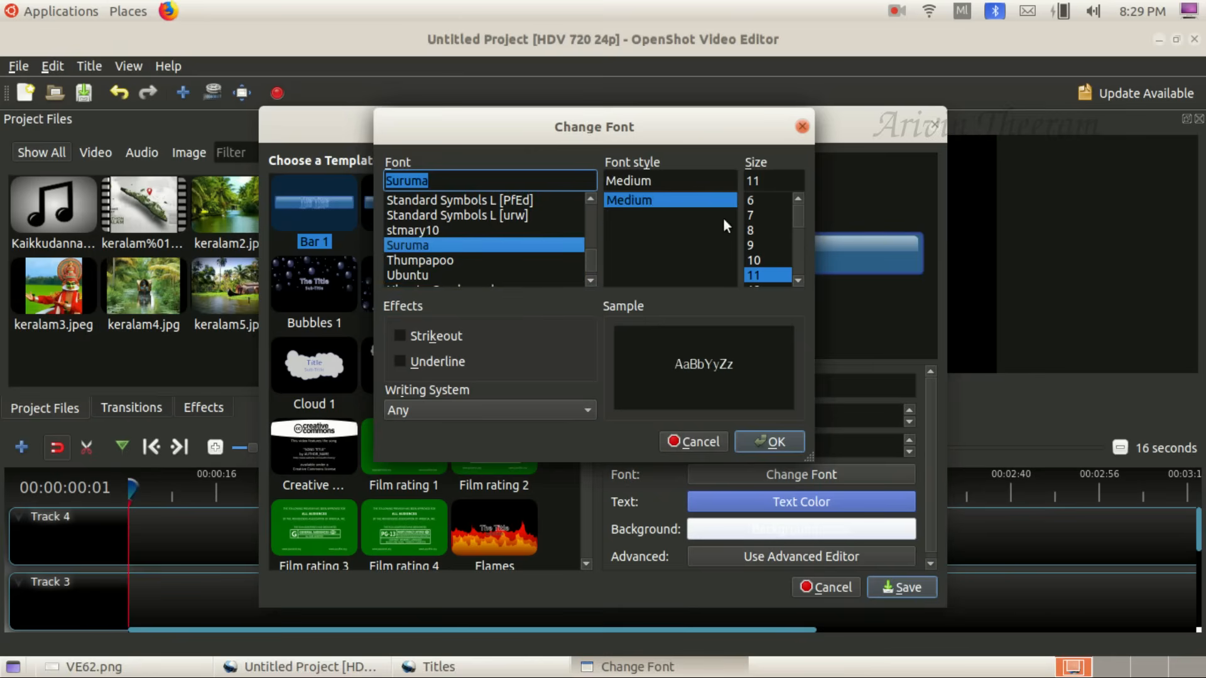
pyautogui.scroll(10, 431, 242)
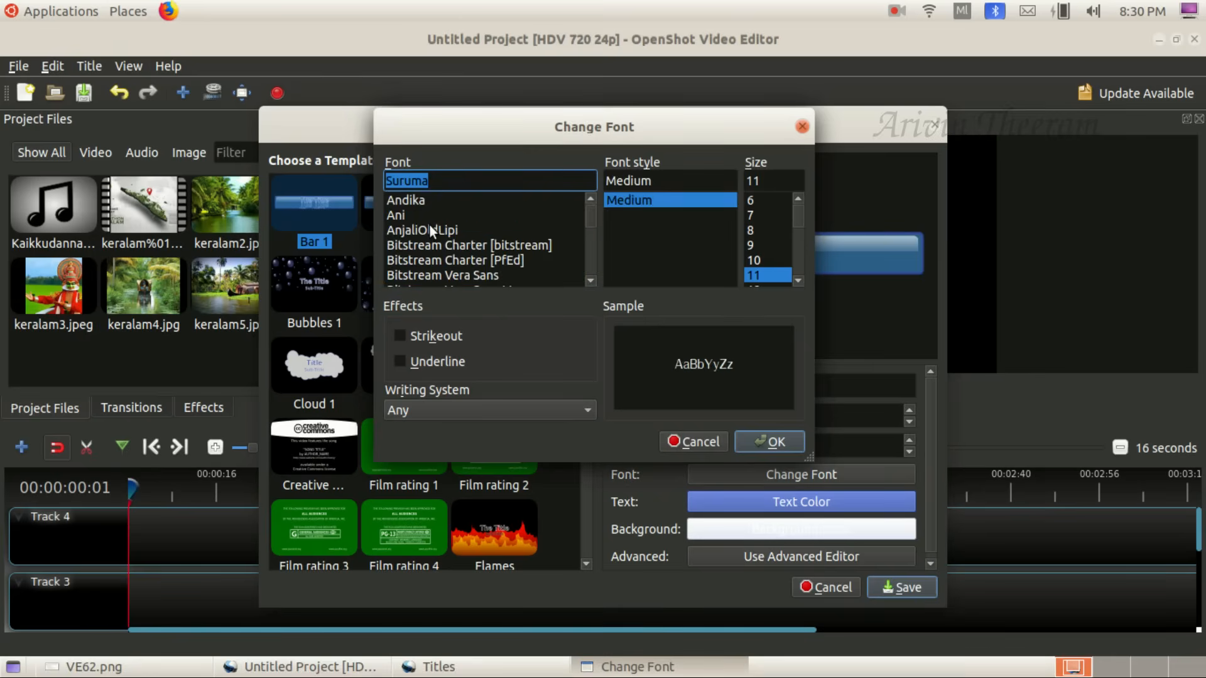
pyautogui.click(435, 231)
pyautogui.click(691, 201)
pyautogui.scroll(-2, 759, 242)
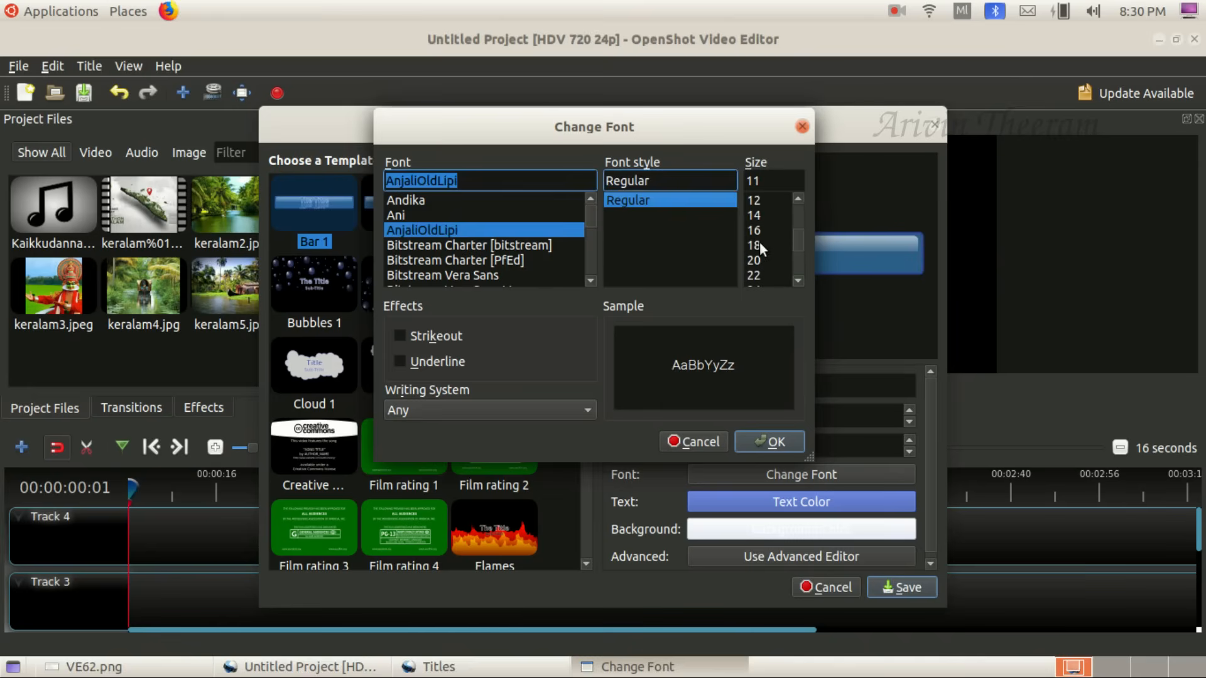
pyautogui.click(759, 244)
pyautogui.click(767, 442)
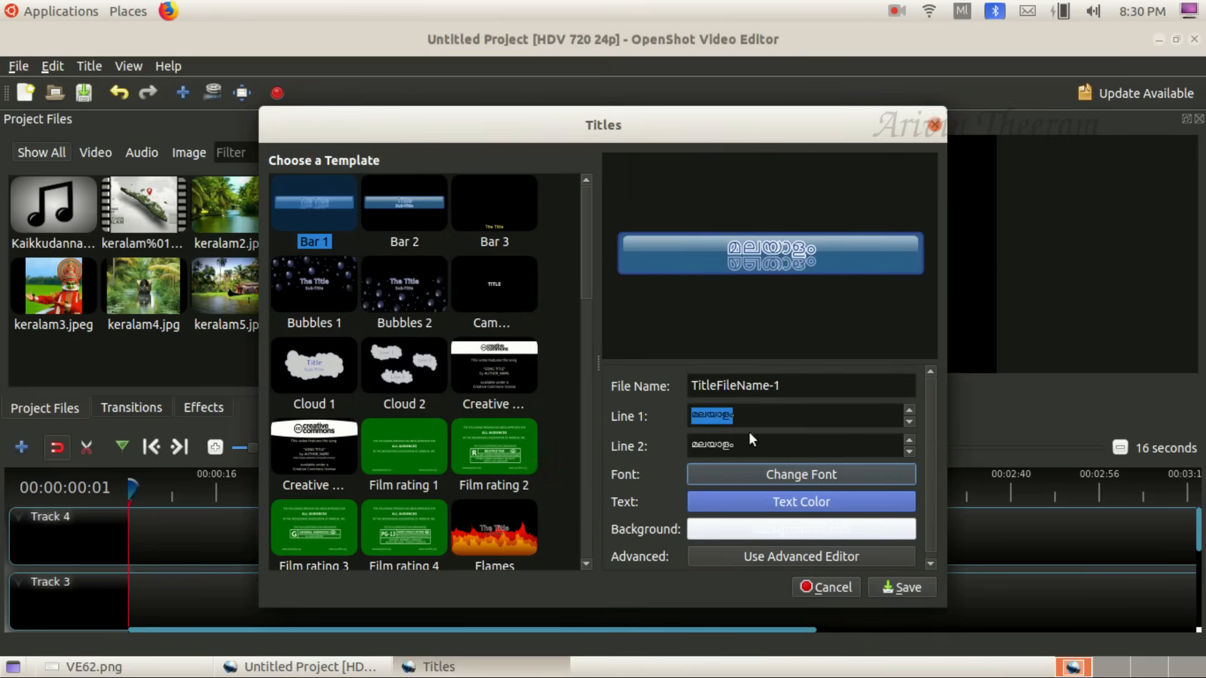
# Set the title's text color to blue-violet #470fff.
pyautogui.click(736, 500)
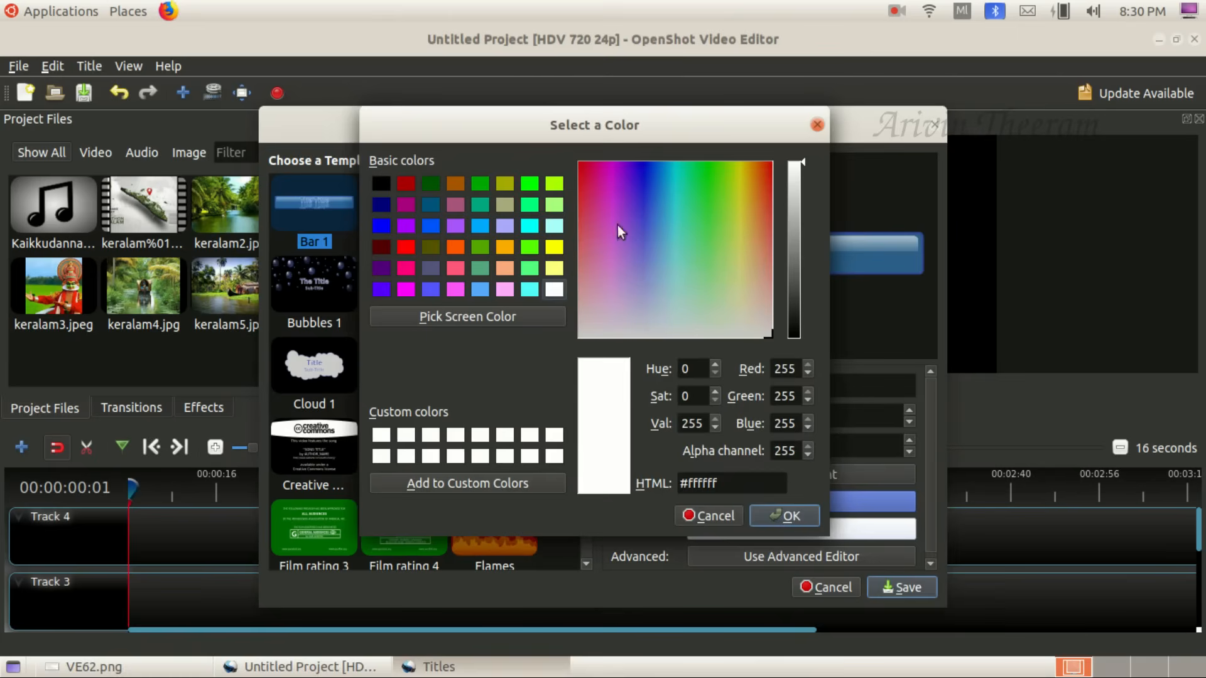
pyautogui.moveTo(752, 184); pyautogui.dragTo(635, 172)
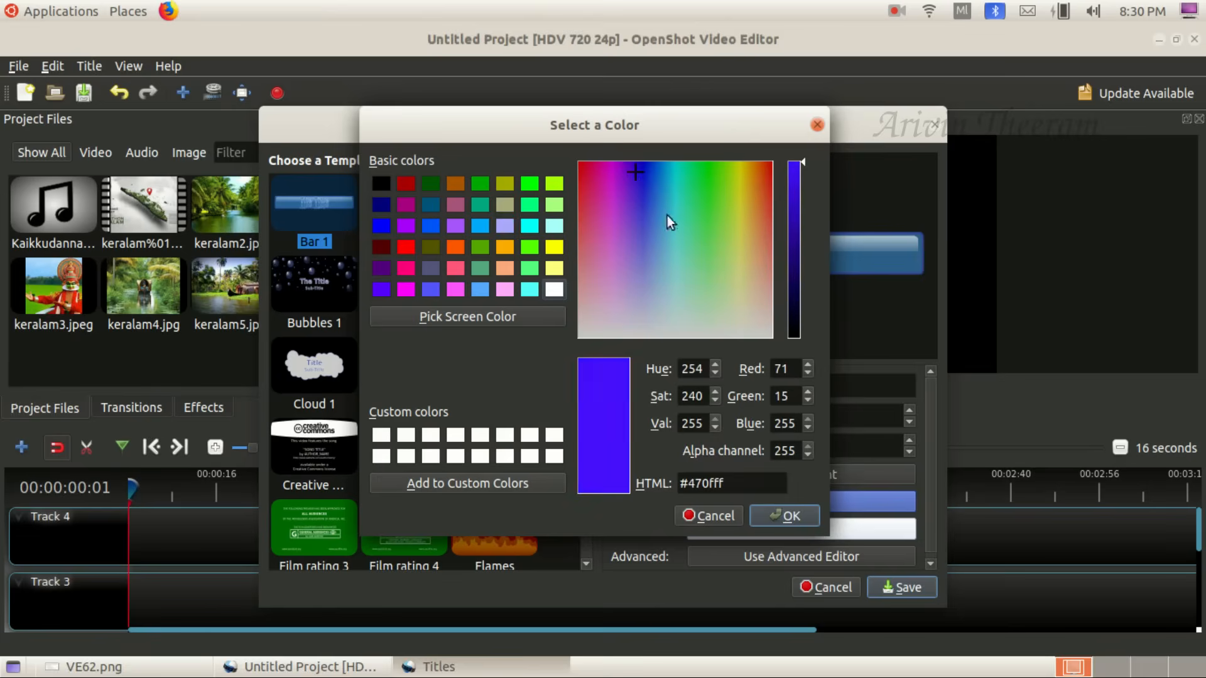
pyautogui.click(770, 511)
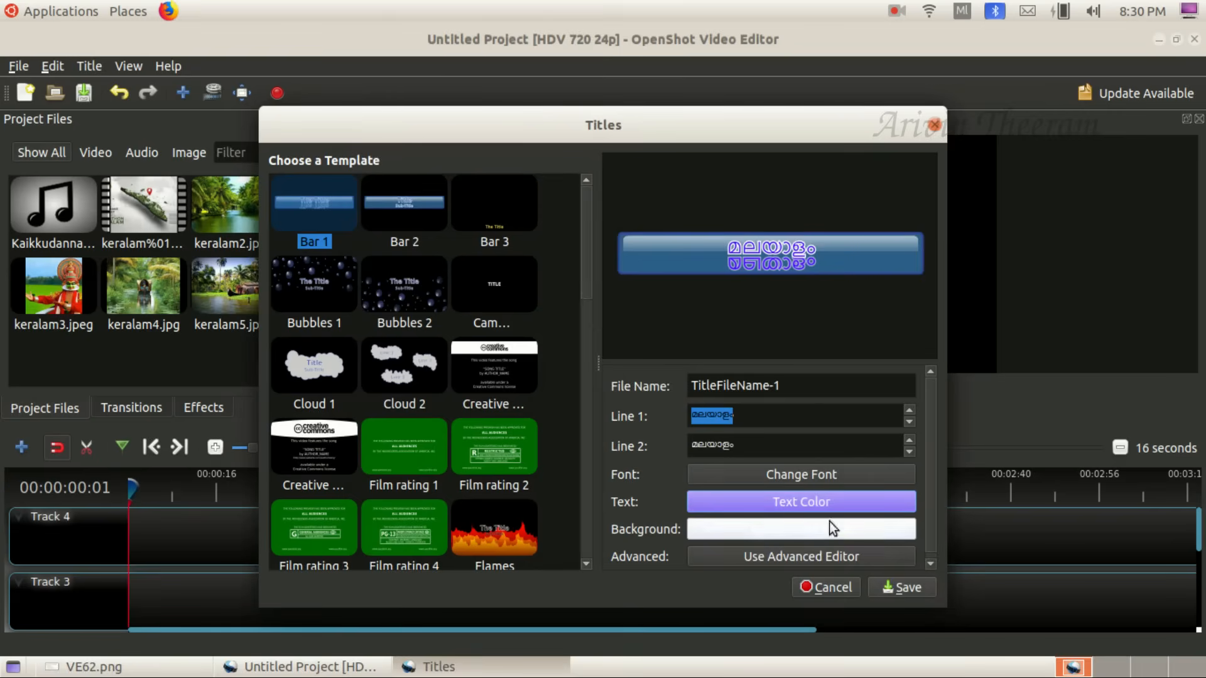
# Save the title with the file name Title-1 and bring up the VE62.png task sheet again.
pyautogui.click(799, 383)
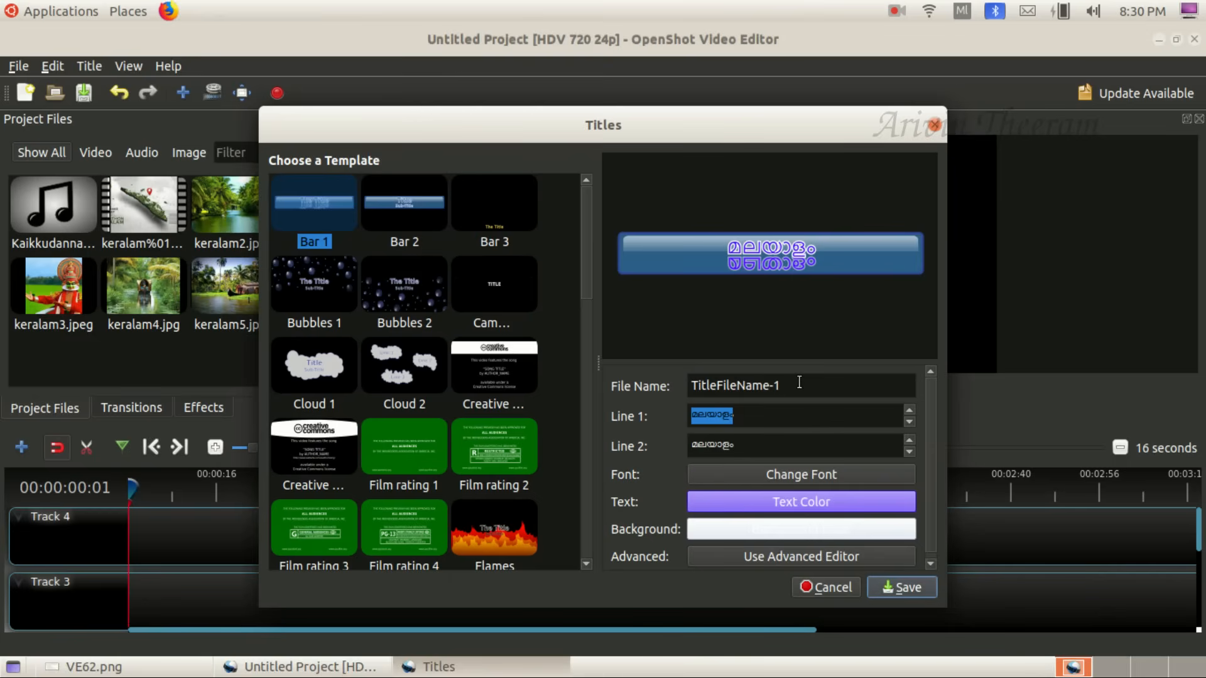
pyautogui.press('BackSpace')
pyautogui.press('BackSpace')
pyautogui.press('BackSpace')
pyautogui.press('BackSpace')
pyautogui.press('BackSpace')
pyautogui.press('BackSpace')
pyautogui.press('BackSpace')
pyautogui.press('BackSpace')
pyautogui.press('BackSpace')
pyautogui.press('BackSpace')
pyautogui.write('-')
pyautogui.click(909, 587)
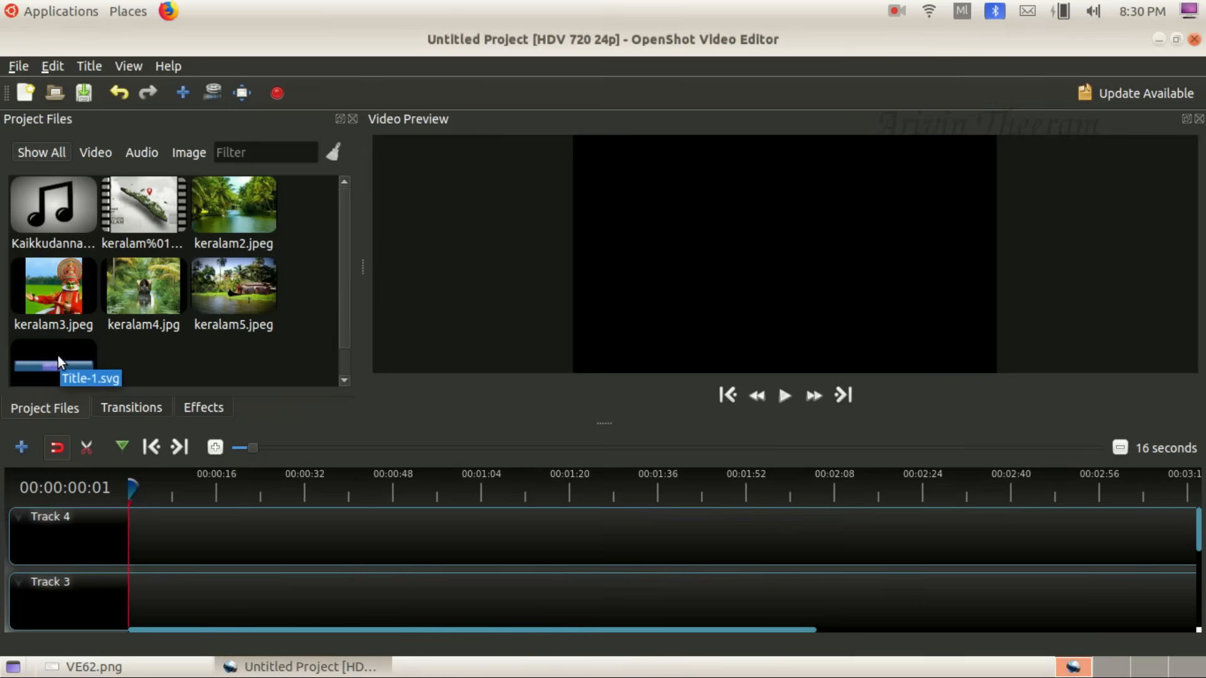
pyautogui.click(94, 667)
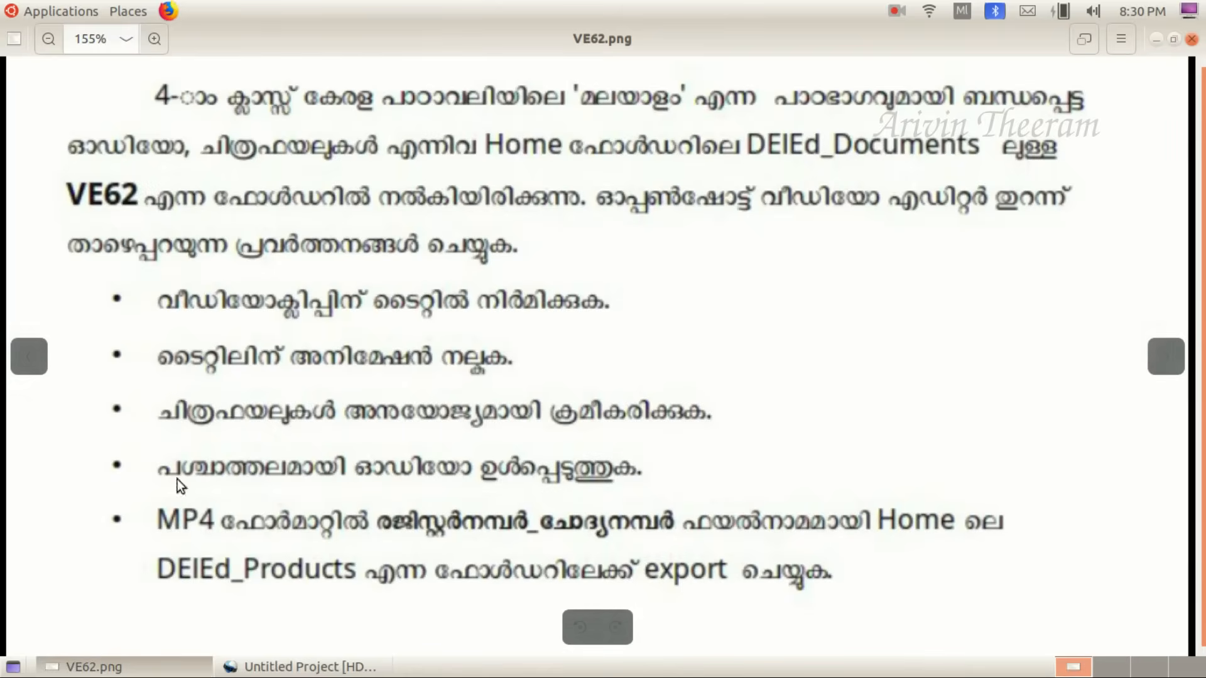
# Place Title-1 at the start of Track 3 in OpenShot and give it the Top to Center animation at the start of the clip.
pyautogui.click(94, 667)
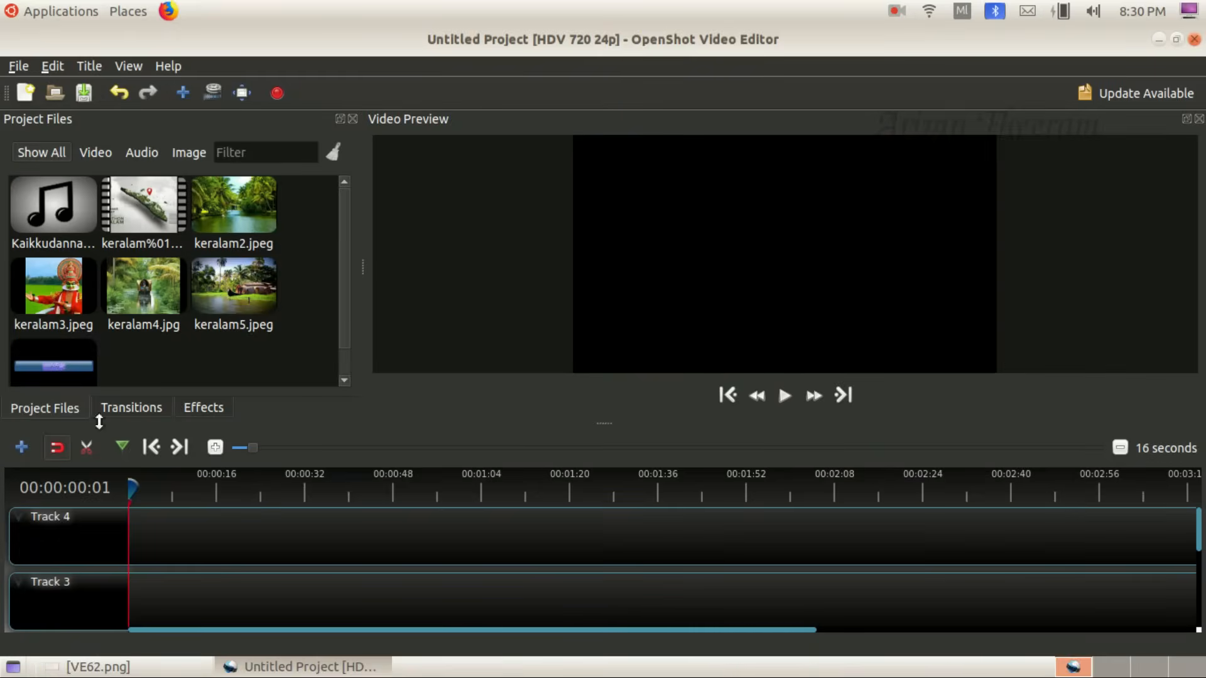
pyautogui.moveTo(229, 462); pyautogui.dragTo(127, 588)
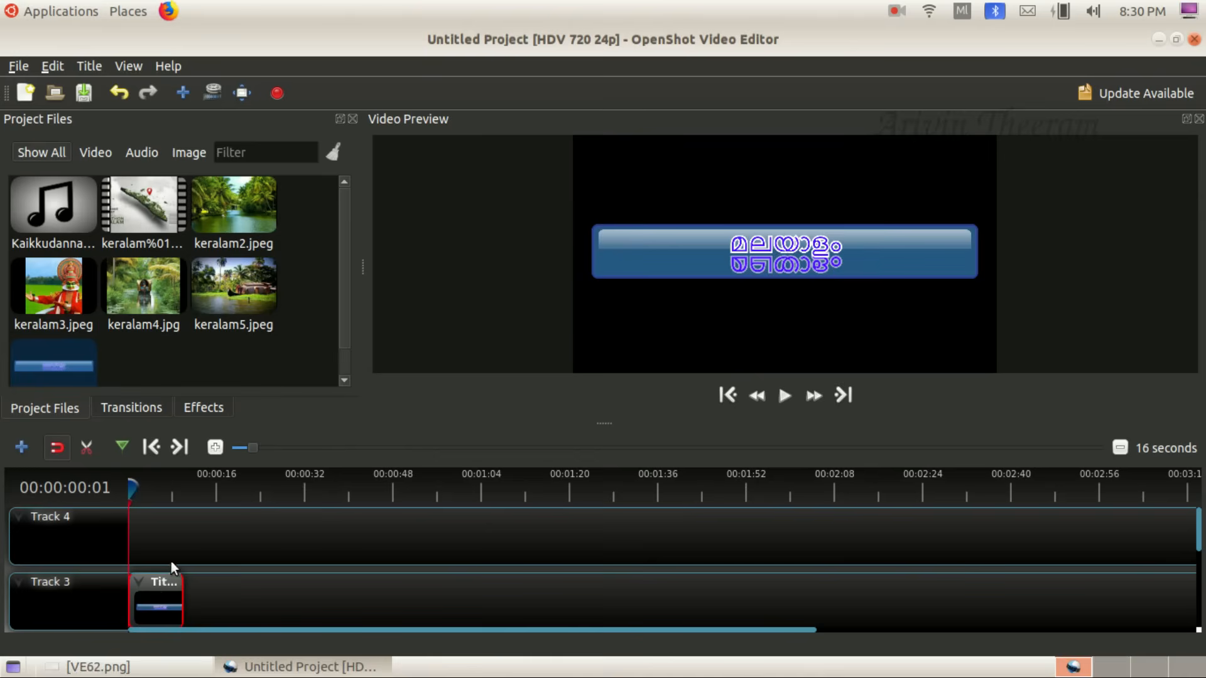
pyautogui.rightClick(168, 594)
pyautogui.moveTo(201, 361)
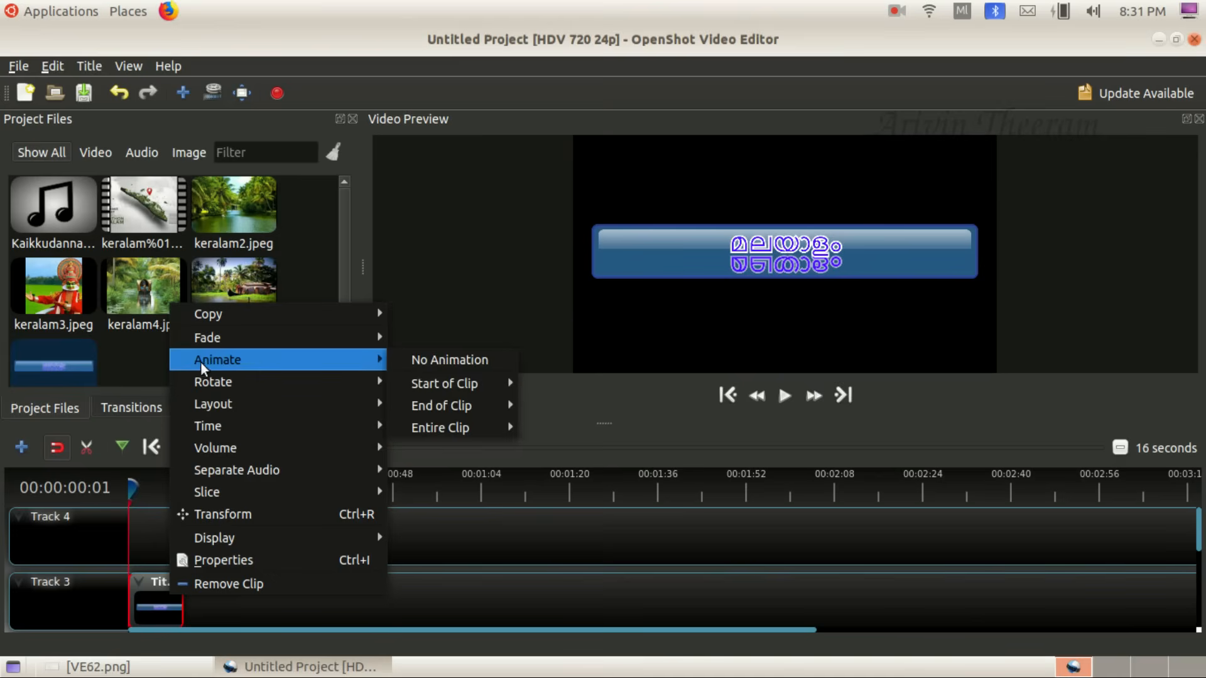
pyautogui.moveTo(440, 382)
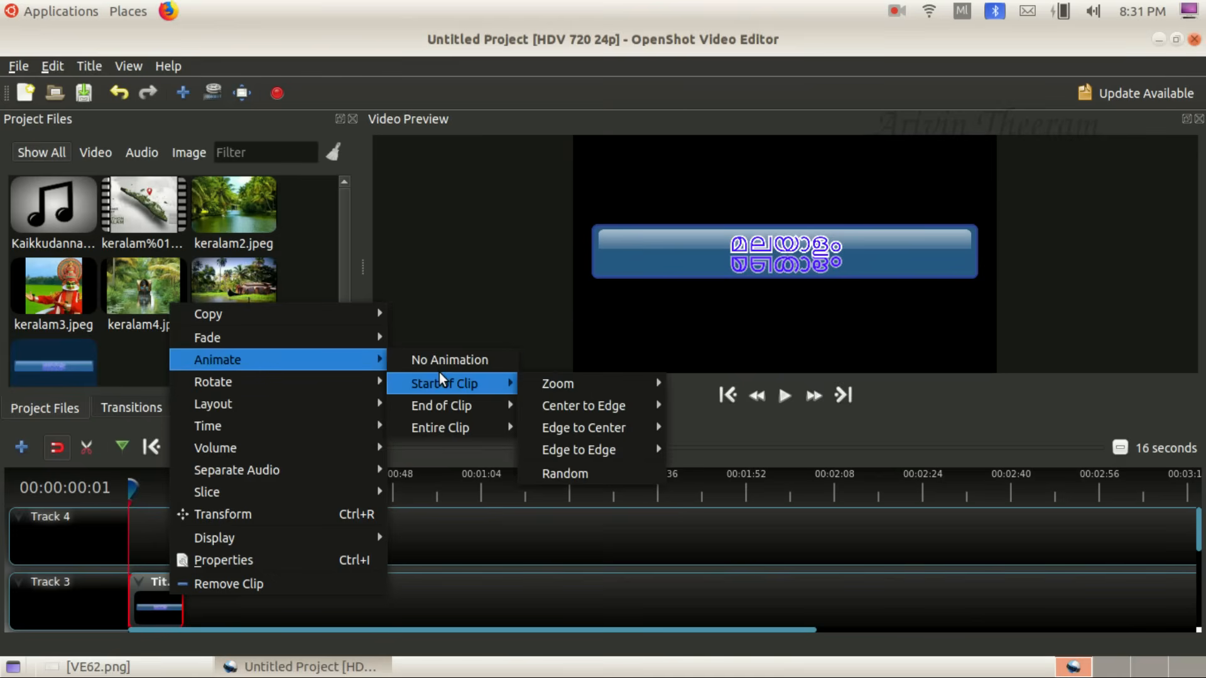
pyautogui.moveTo(549, 384)
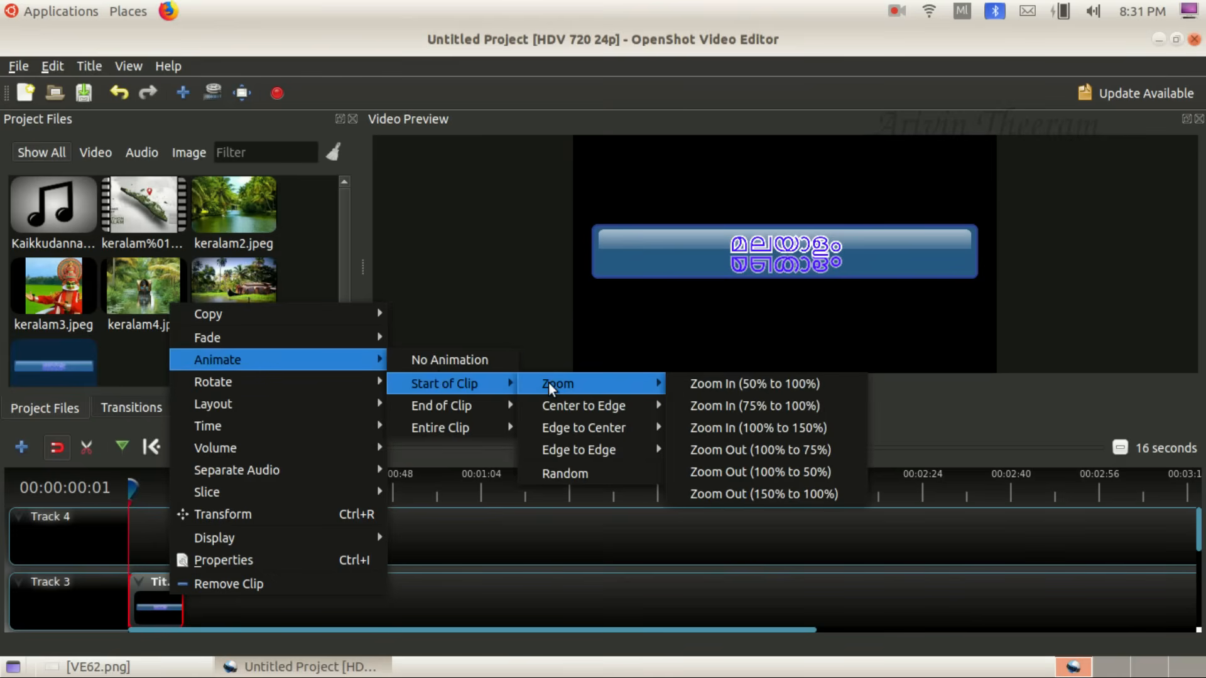
pyautogui.moveTo(584, 407)
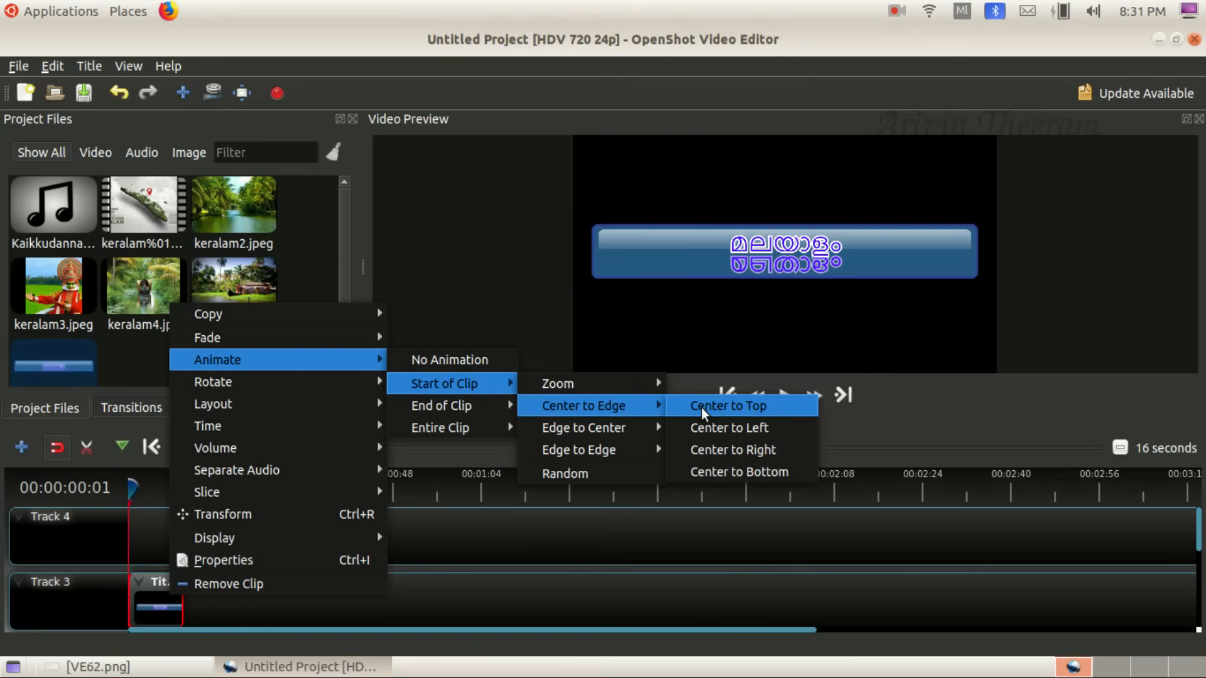
pyautogui.moveTo(597, 428)
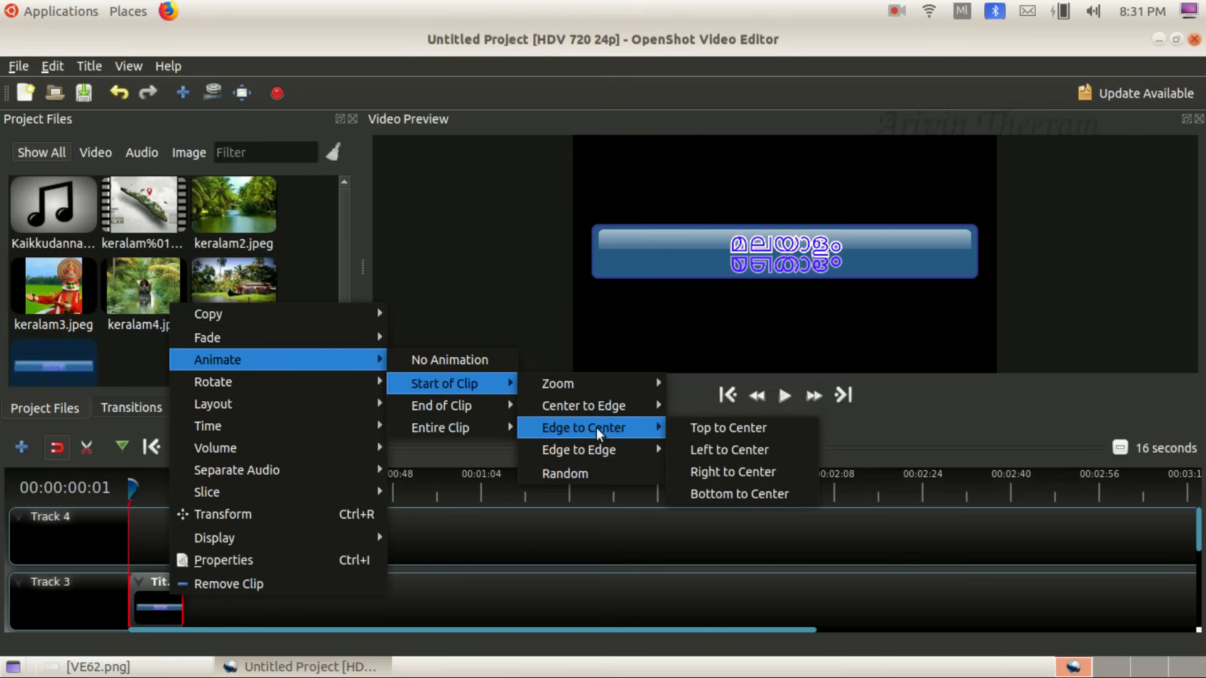
pyautogui.moveTo(583, 456)
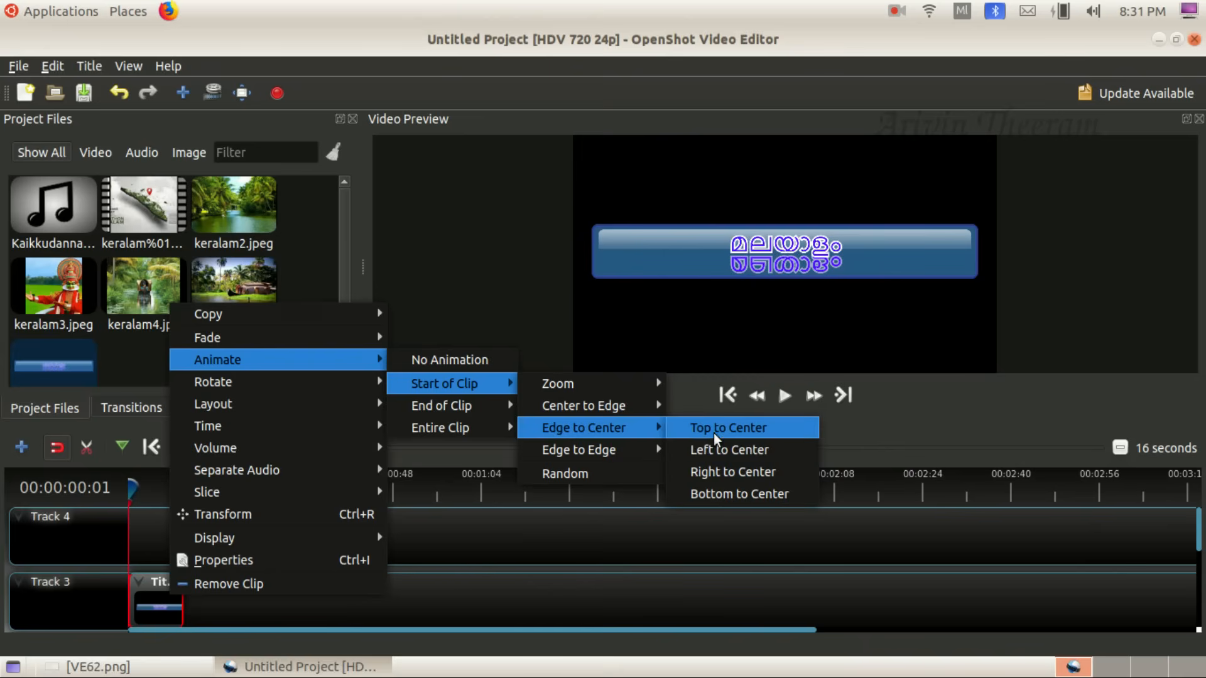
pyautogui.click(713, 433)
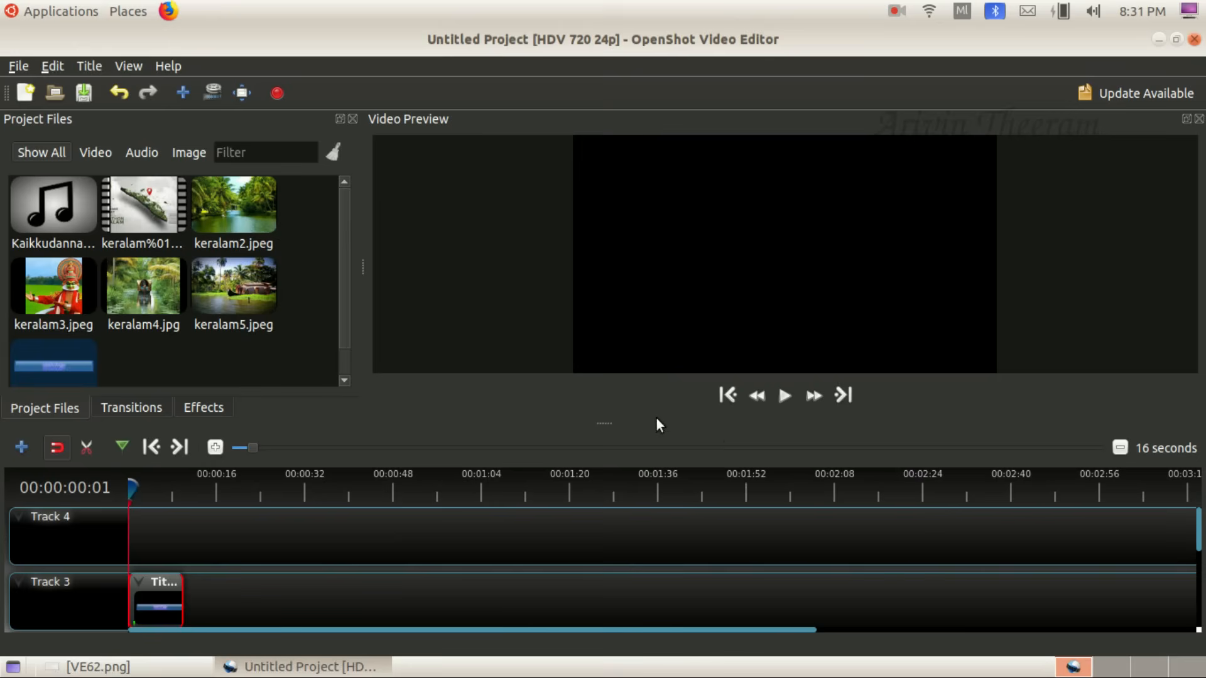
# Play back the animated title and check the VE62.png task sheet for the next requirement.
pyautogui.click(784, 395)
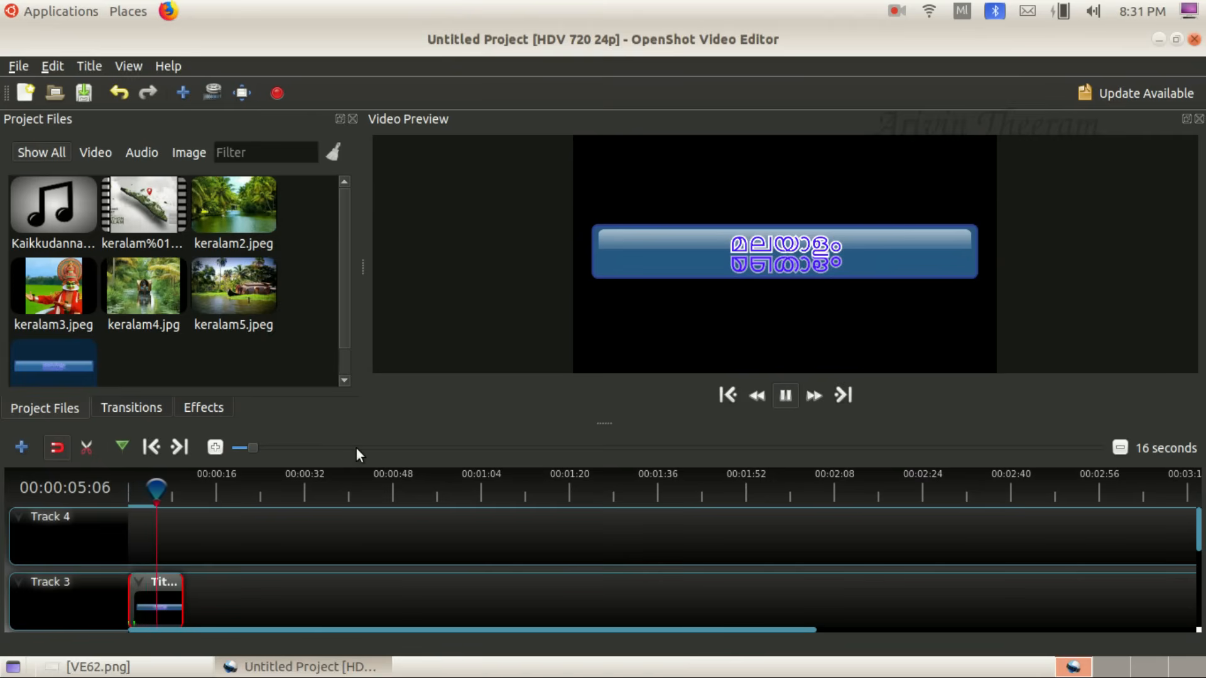
pyautogui.click(101, 667)
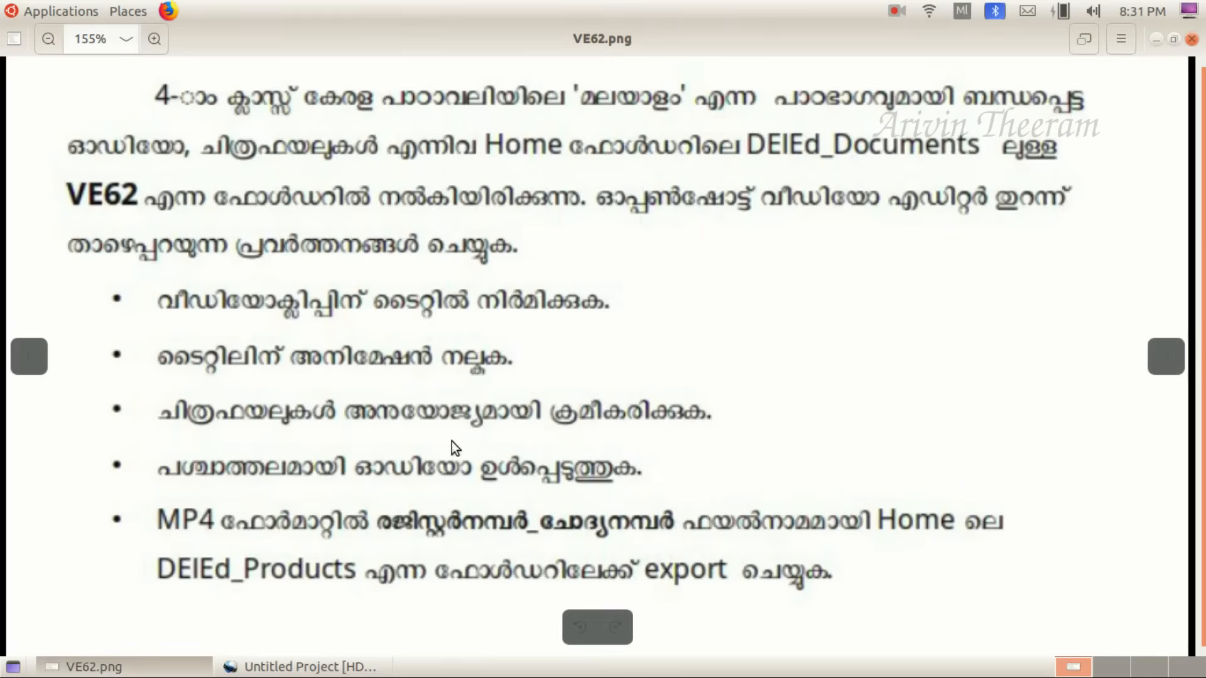
pyautogui.click(100, 667)
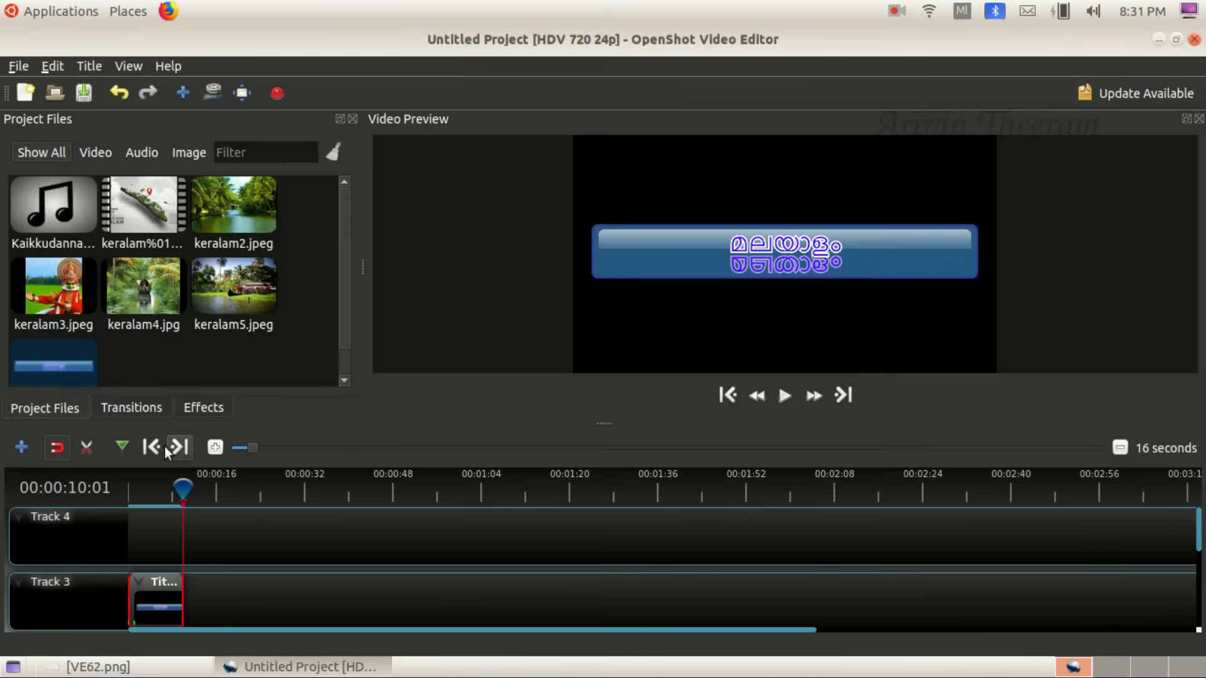
# Line up the images keralam2, keralam4, keralam3, keralam4 and keralam5 end to end after the title on Track 3.
pyautogui.moveTo(144, 213); pyautogui.dragTo(186, 596)
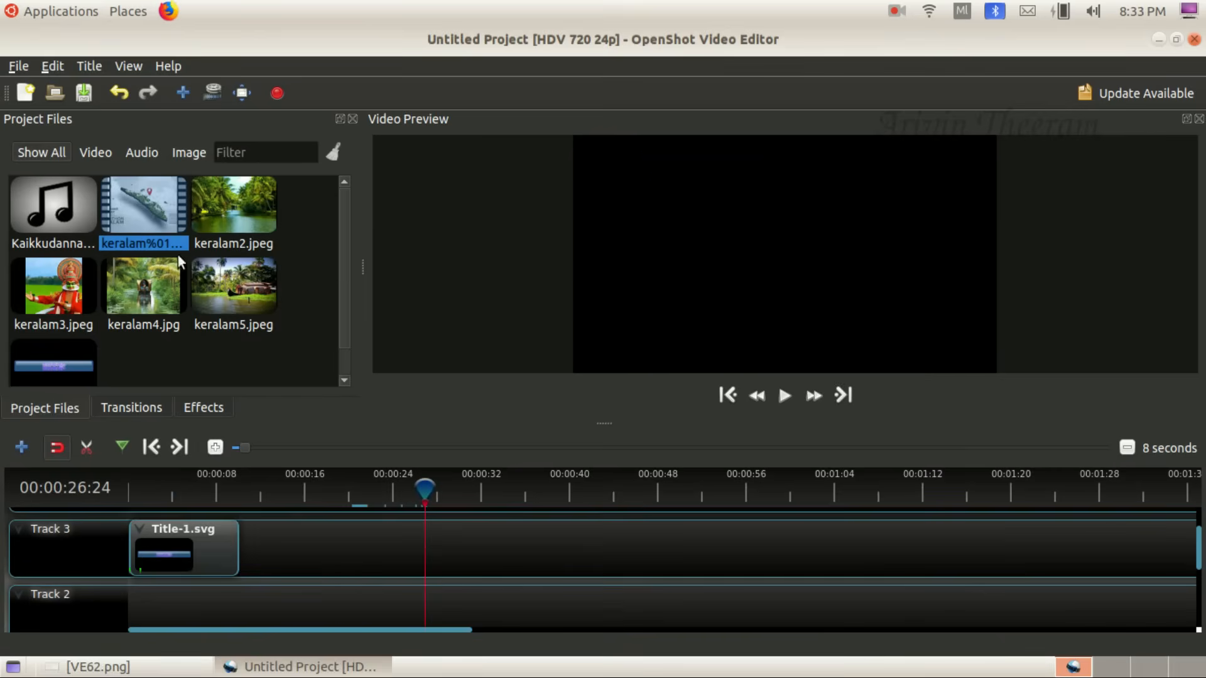
pyautogui.click(221, 213)
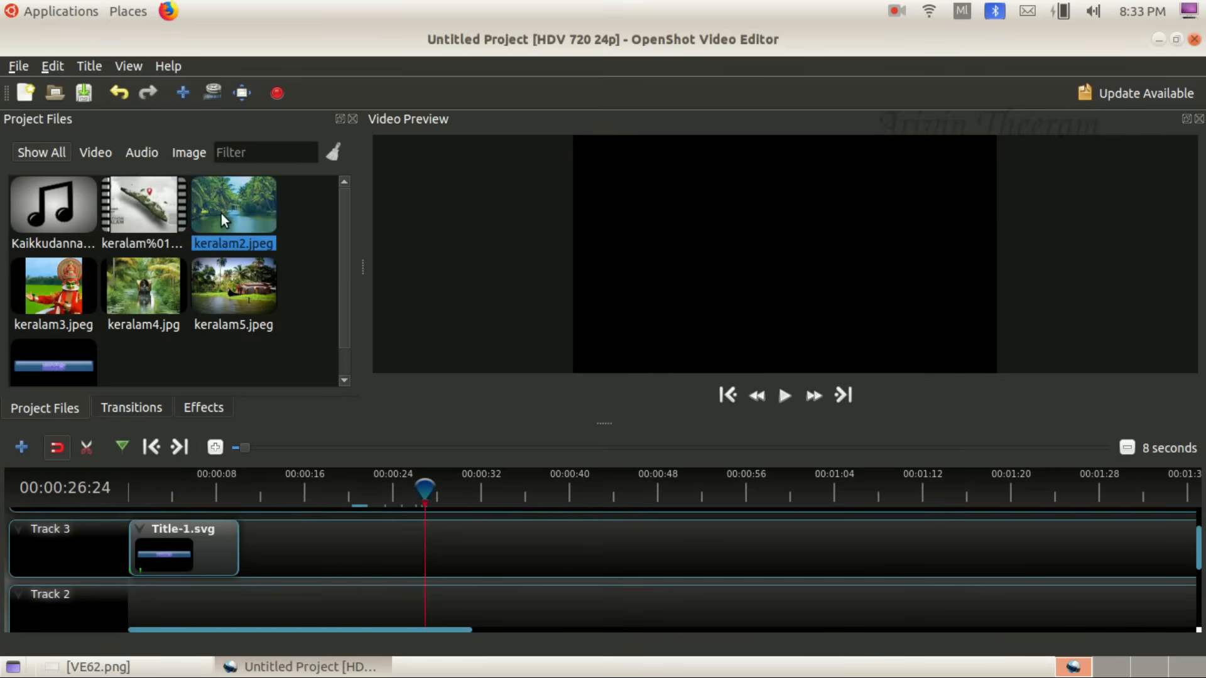
pyautogui.moveTo(284, 427); pyautogui.dragTo(242, 547)
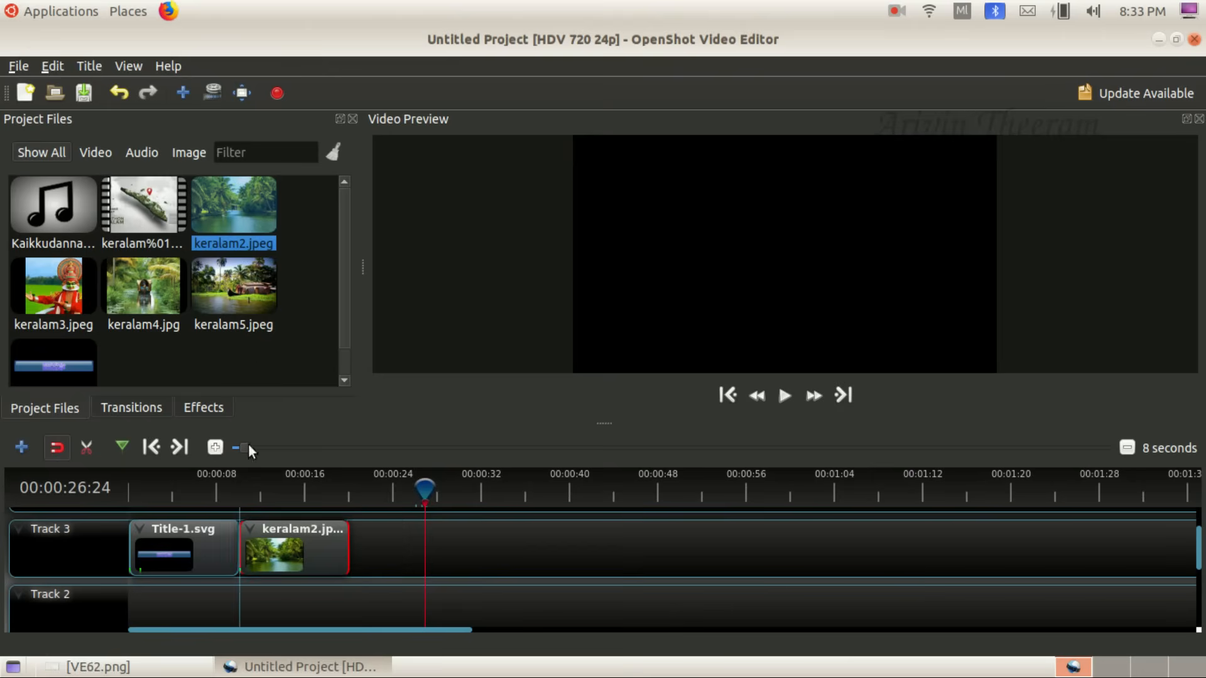
pyautogui.moveTo(179, 290); pyautogui.dragTo(352, 534)
pyautogui.moveTo(135, 219)
pyautogui.mouseDown()
pyautogui.moveTo(448, 456)
pyautogui.moveTo(490, 521)
pyautogui.moveTo(463, 521)
pyautogui.mouseUp()
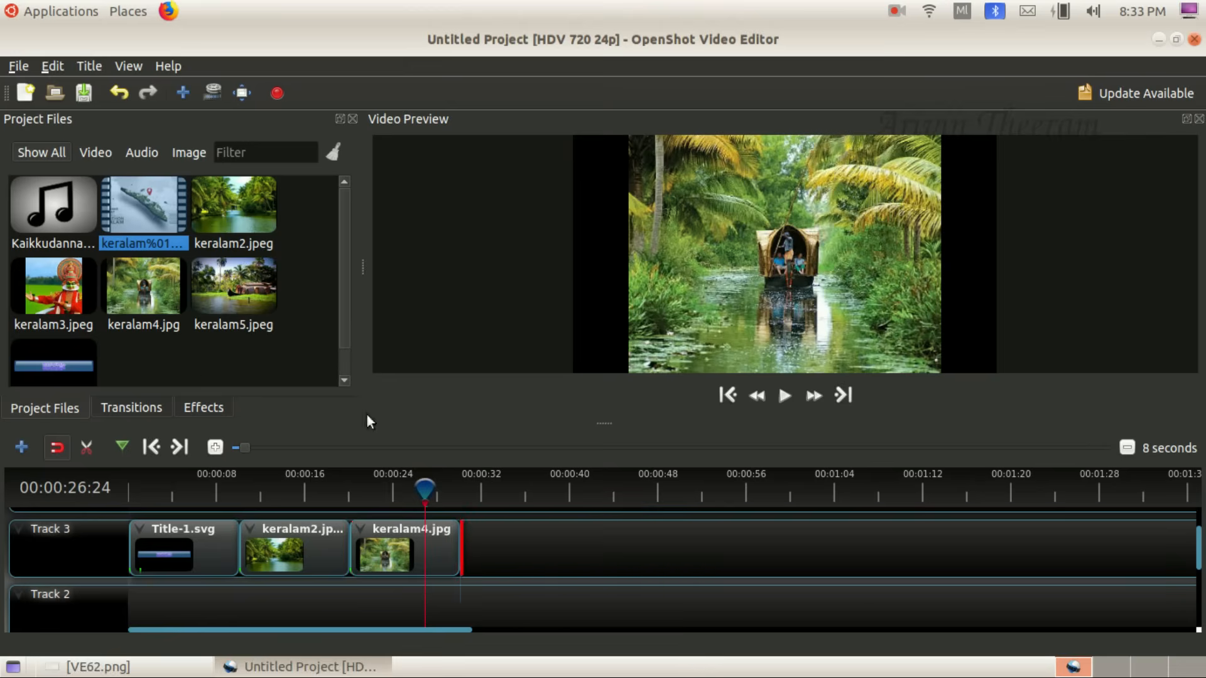
pyautogui.moveTo(62, 293); pyautogui.dragTo(482, 507)
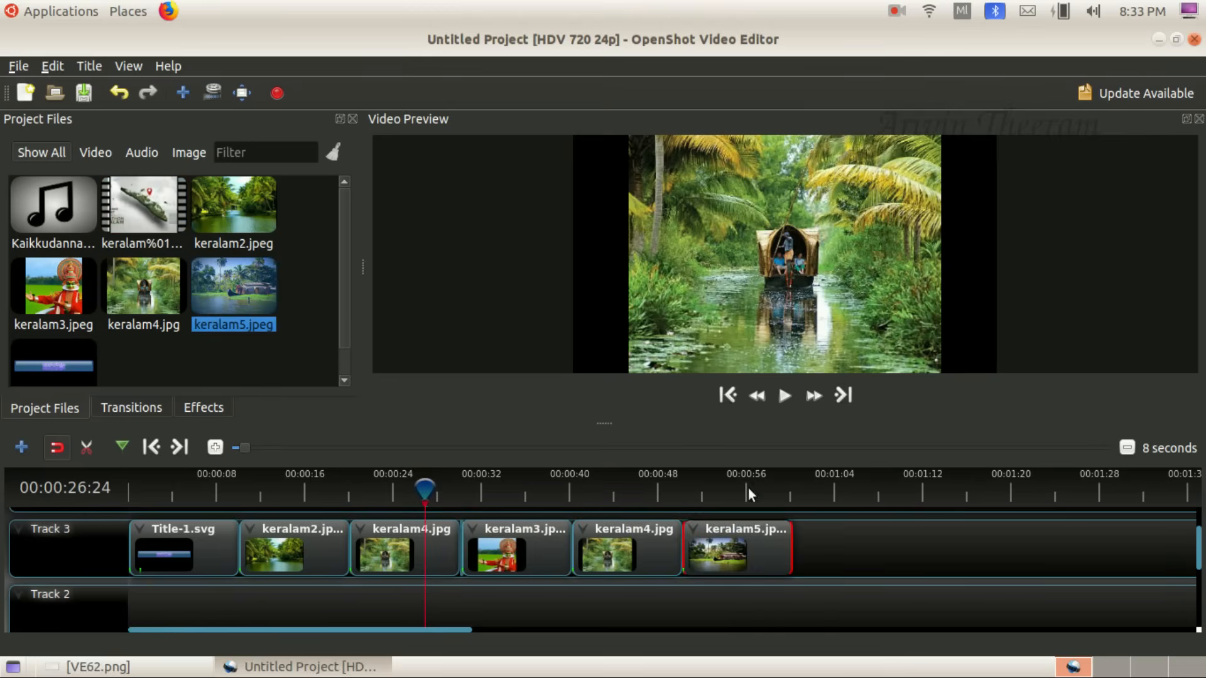
# Add a shortened Circle in to out transition at the start of keralam2 and more short transitions on the following image clips.
pyautogui.click(139, 405)
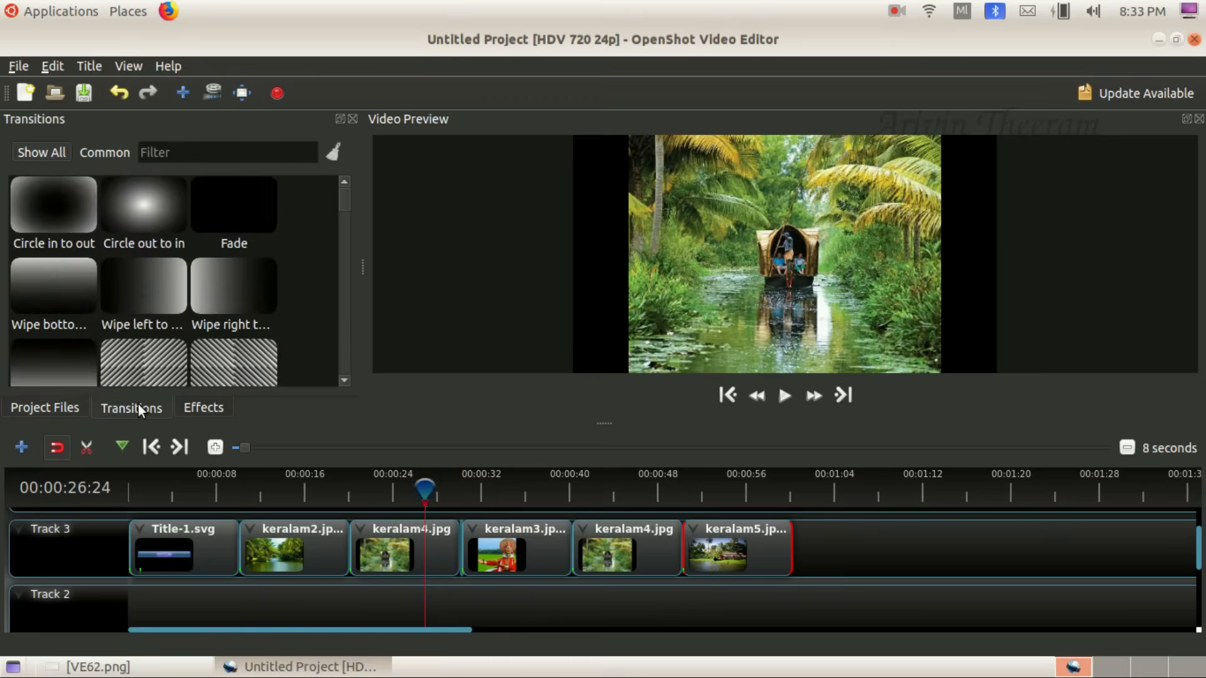
pyautogui.moveTo(55, 204); pyautogui.dragTo(77, 210)
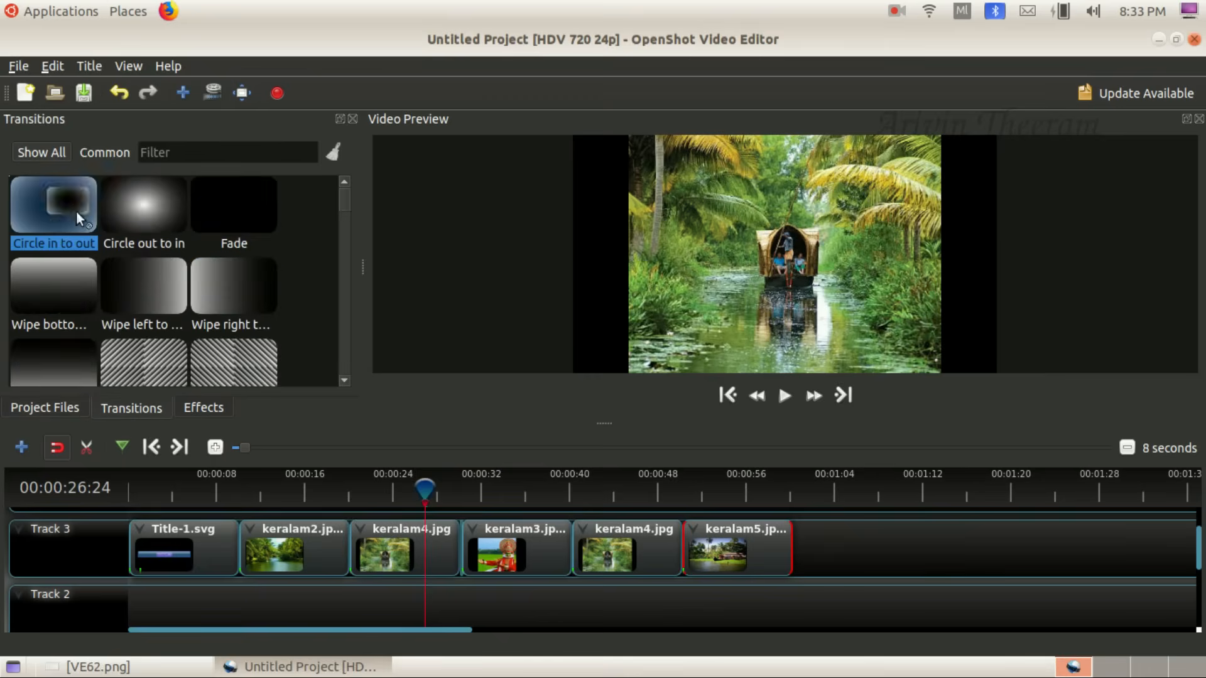
pyautogui.moveTo(492, 404); pyautogui.dragTo(259, 532)
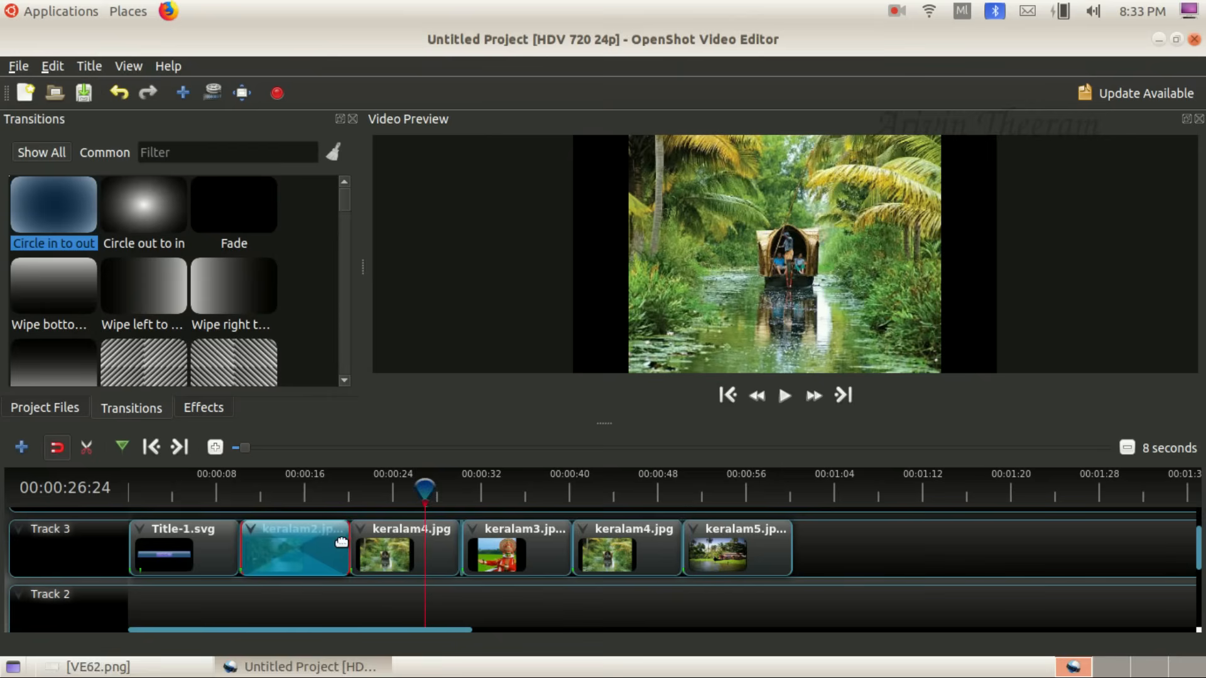
pyautogui.moveTo(349, 542); pyautogui.dragTo(269, 547)
pyautogui.moveTo(156, 208); pyautogui.dragTo(432, 548)
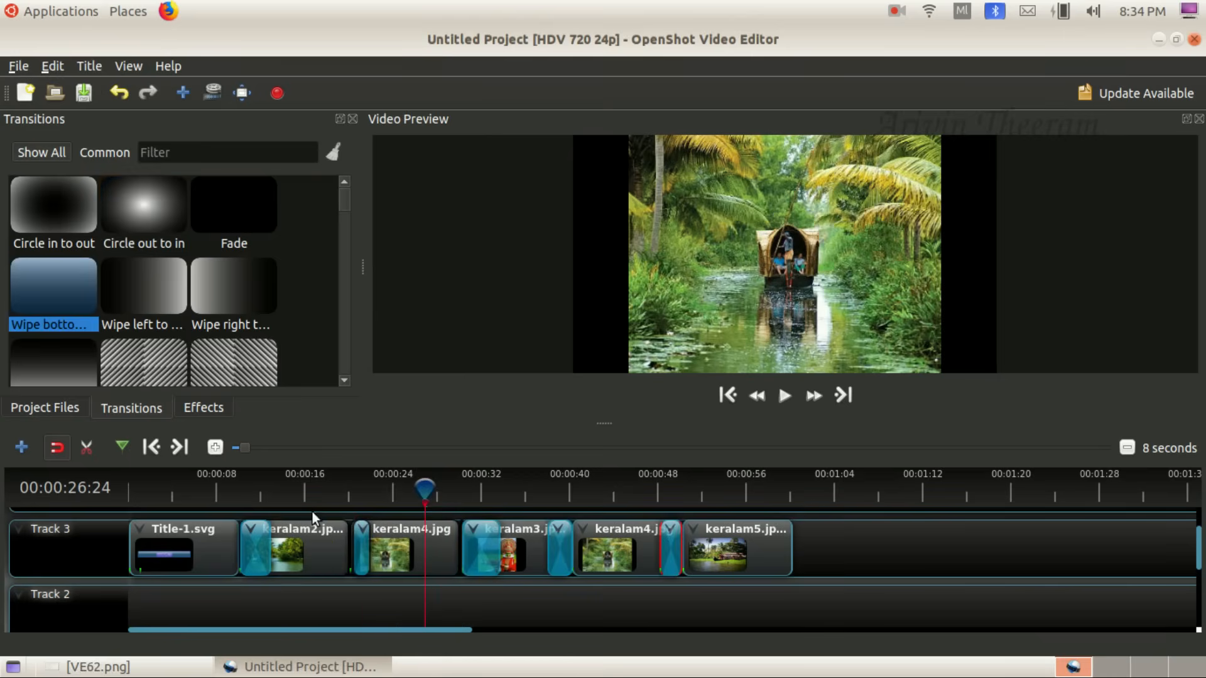
# Check the task sheet, place Kaikkudanna_Niraye.mp3 at the start of Track 2 and trim it to end with the last image.
pyautogui.click(151, 667)
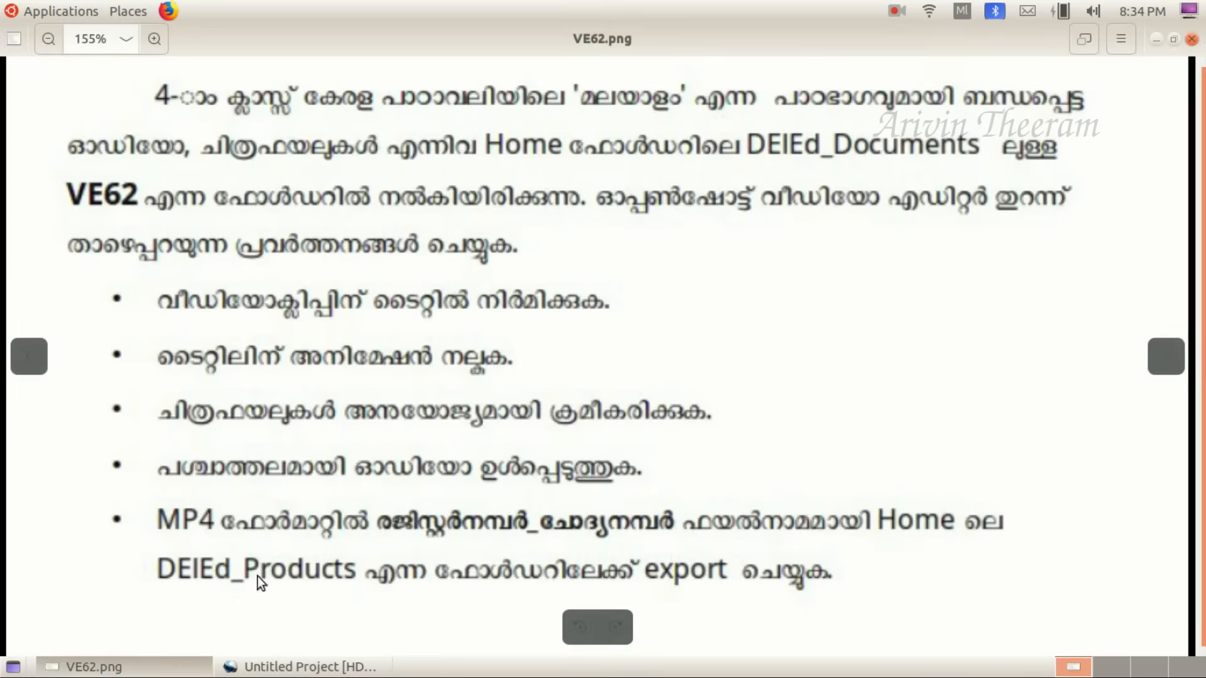
pyautogui.click(126, 667)
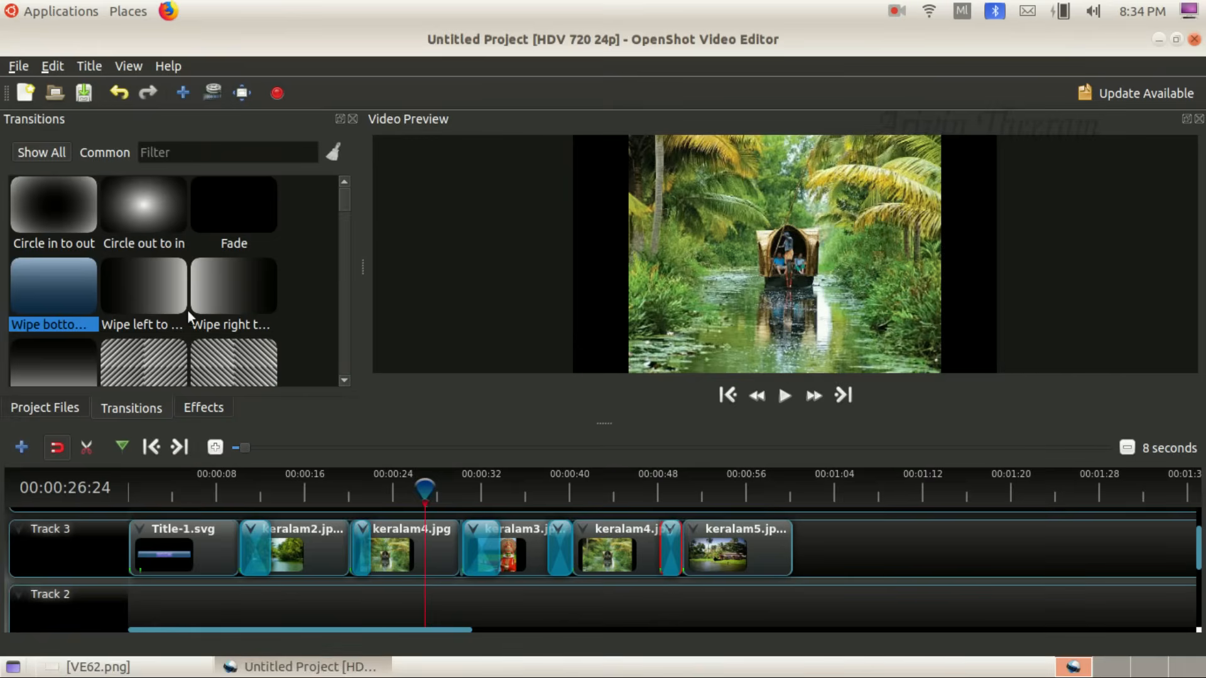
pyautogui.click(85, 407)
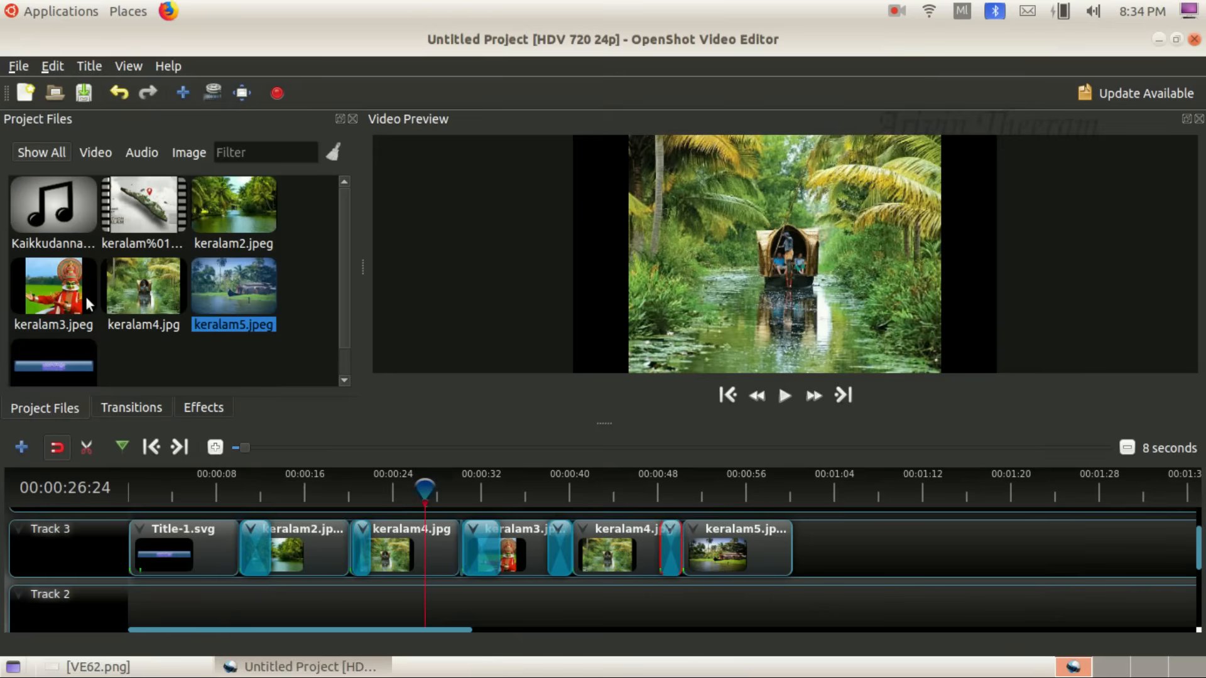
pyautogui.click(47, 190)
pyautogui.moveTo(202, 285); pyautogui.dragTo(131, 590)
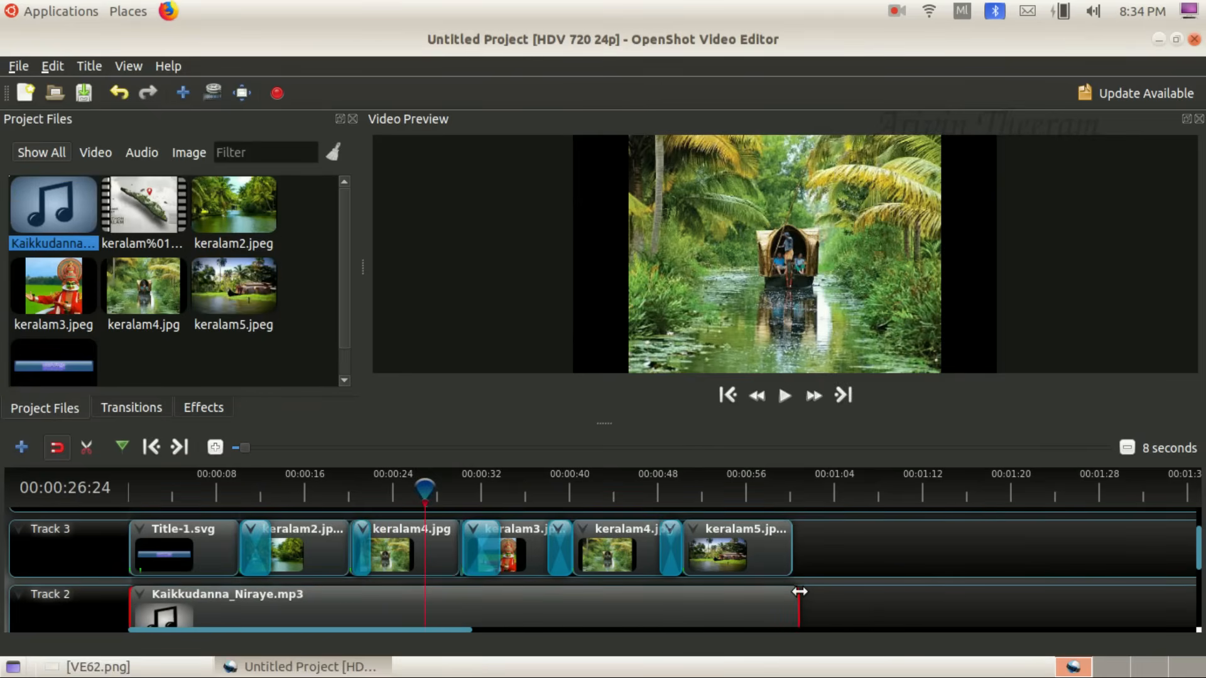
pyautogui.moveTo(798, 593); pyautogui.dragTo(794, 593)
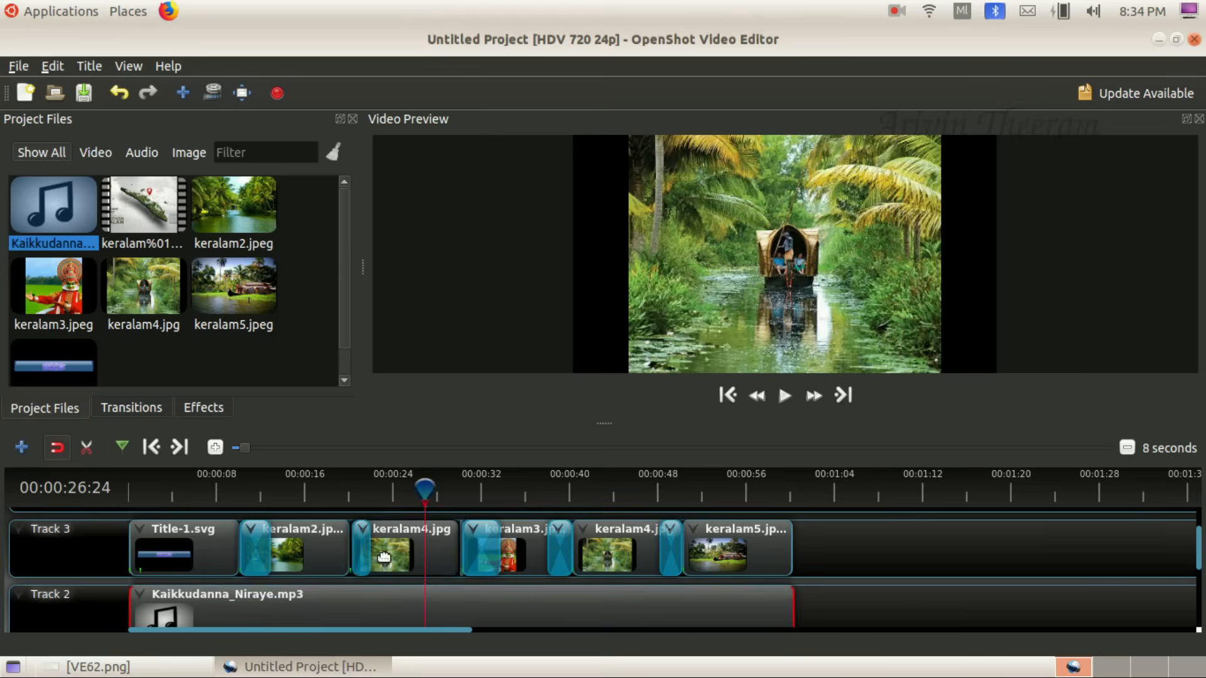
# Play the assembled video from near the beginning of the timeline to check the title, images and transitions.
pyautogui.scroll(1, 383, 551)
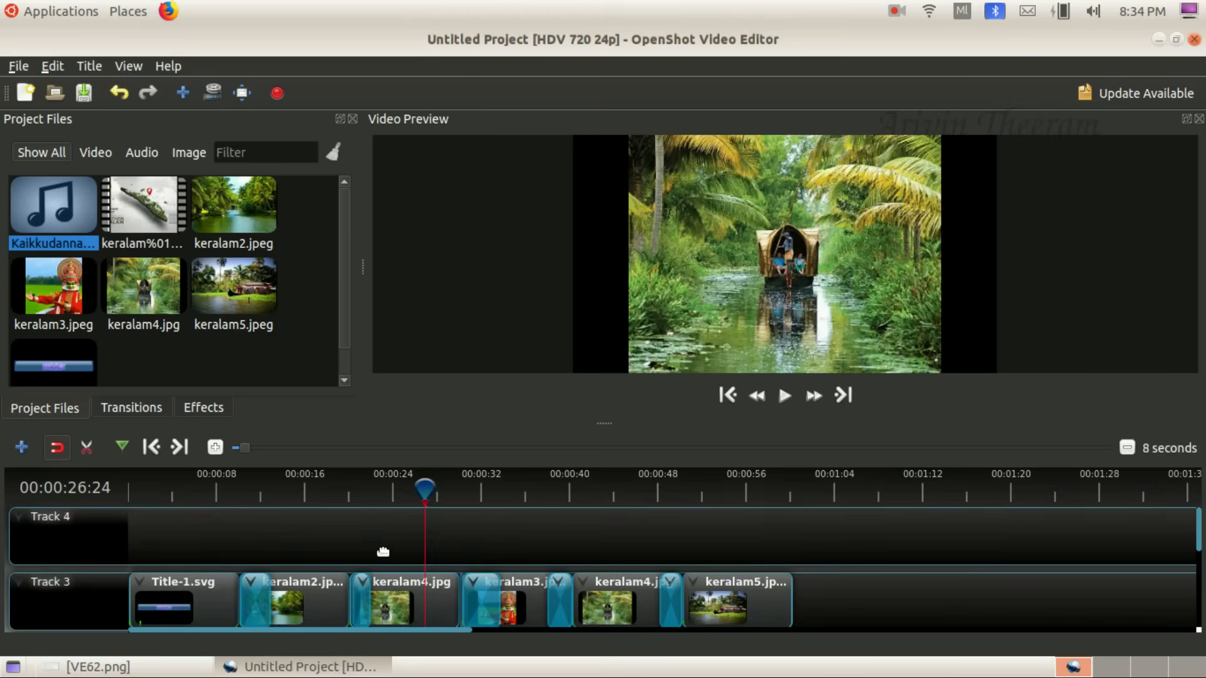
pyautogui.click(135, 490)
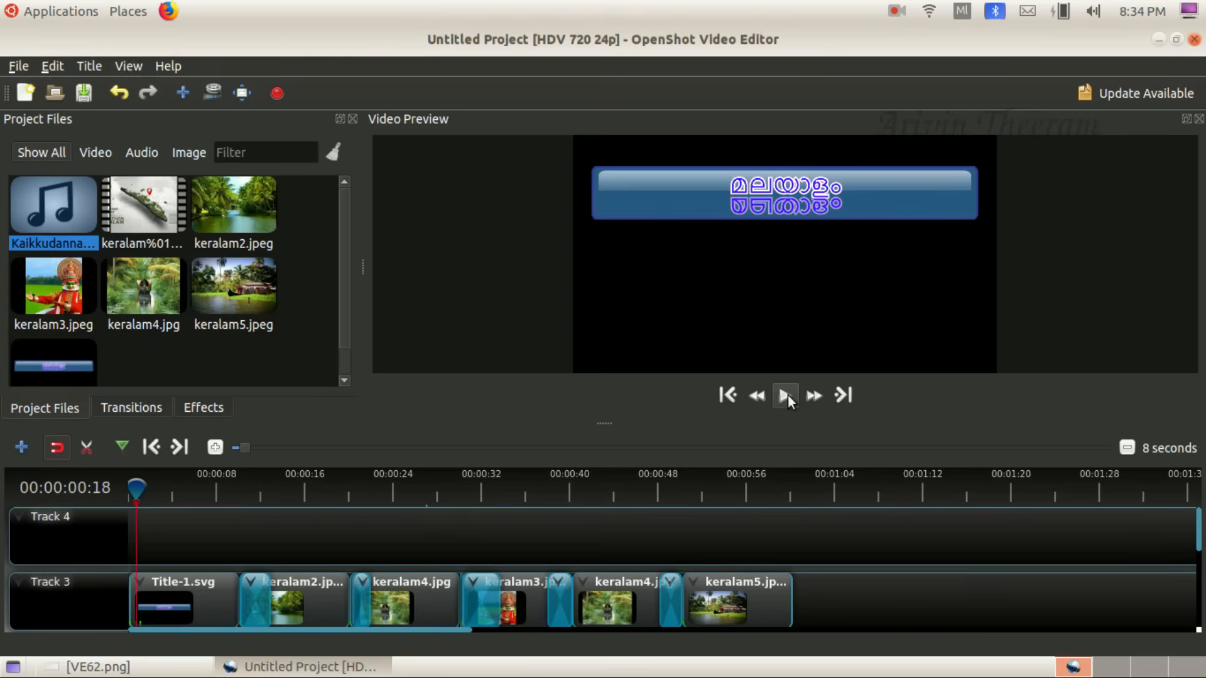
pyautogui.click(785, 395)
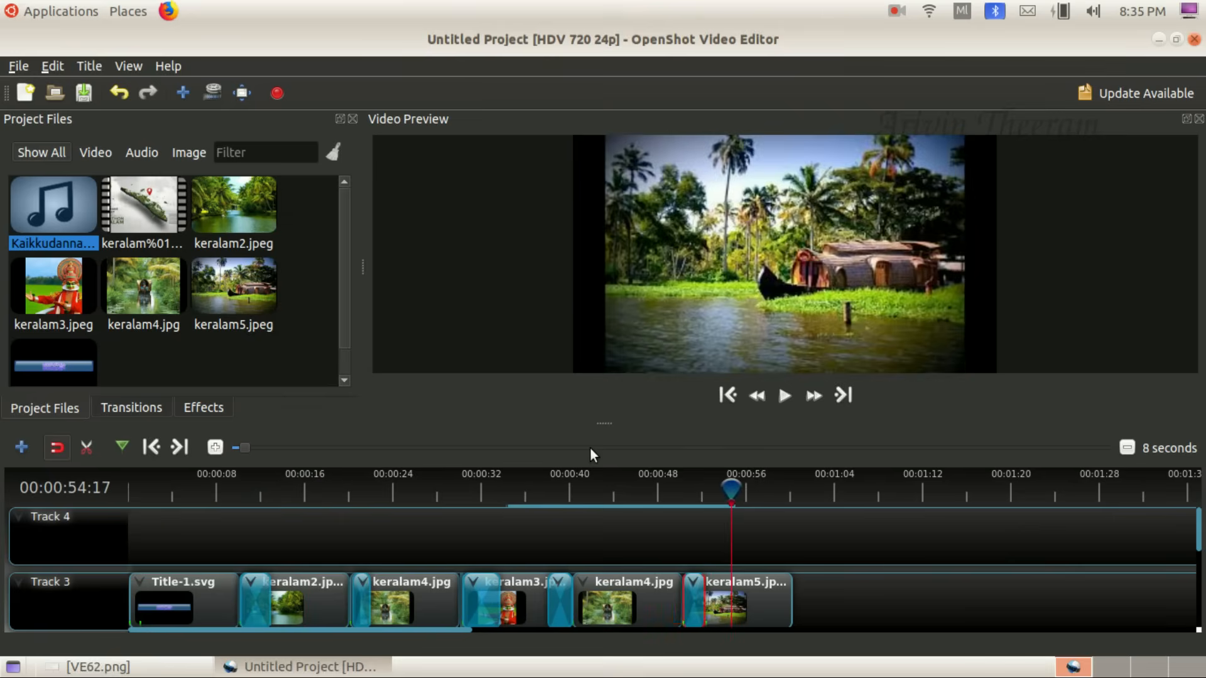
pyautogui.click(590, 448)
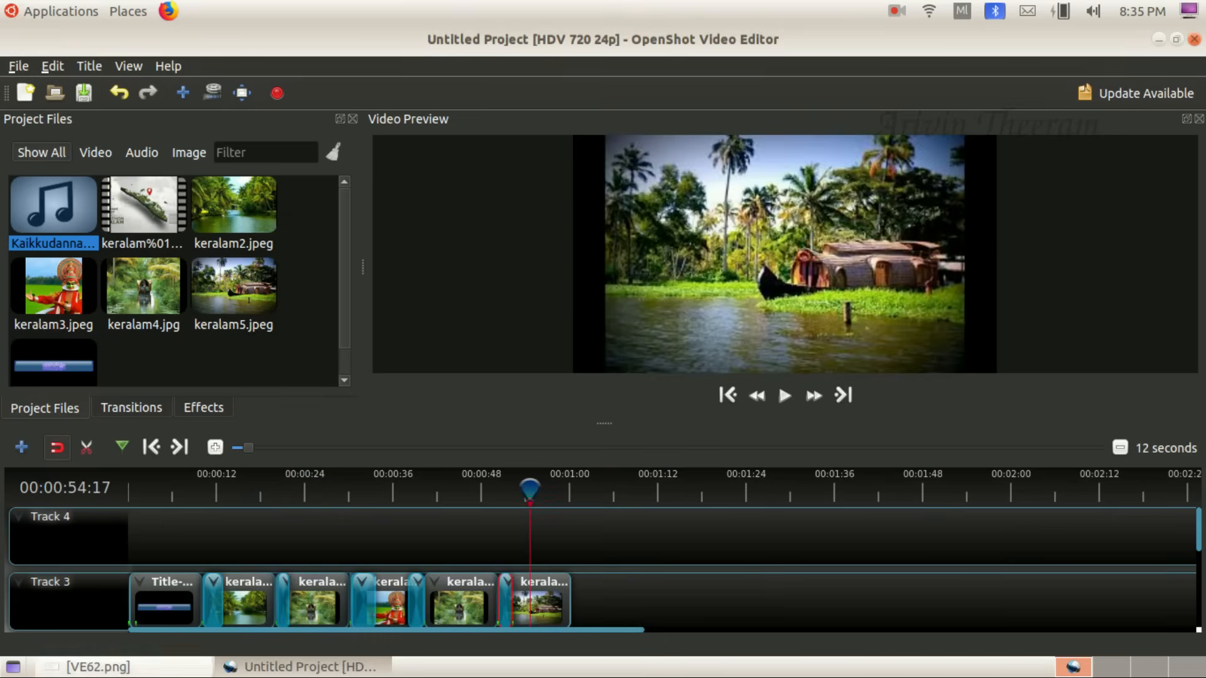
# Check the file-naming and export requirements in VE62.png, and start saving the OpenShot project as a new file.
pyautogui.click(94, 667)
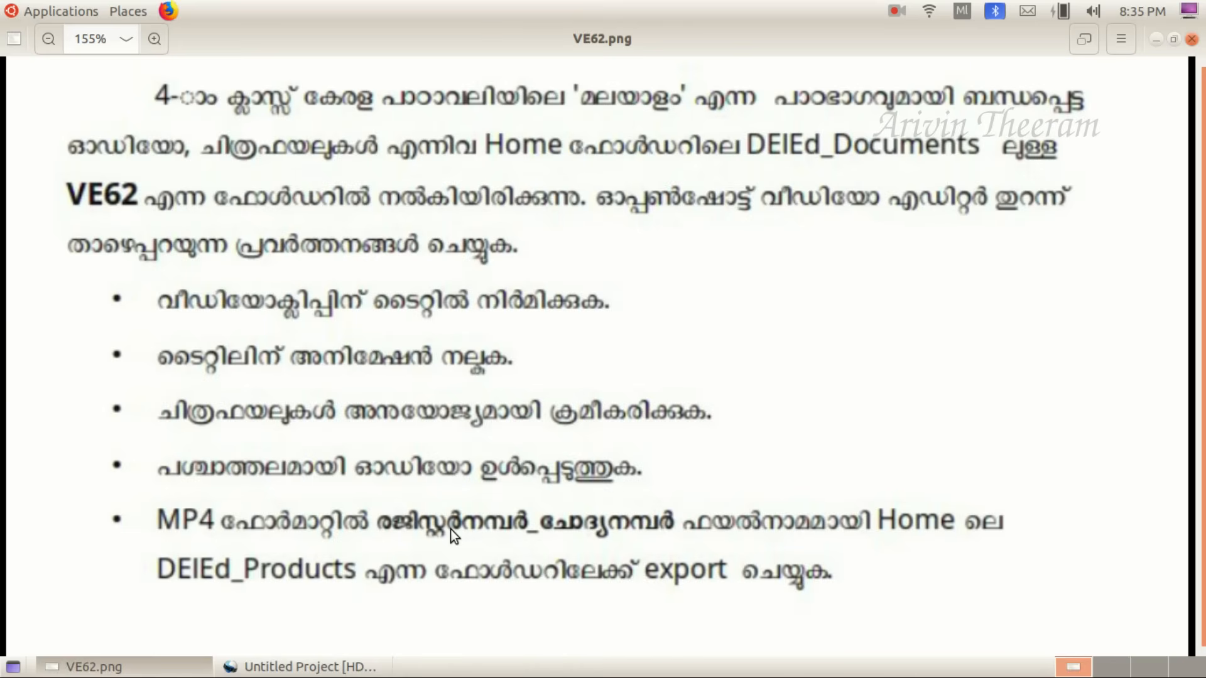
pyautogui.click(283, 667)
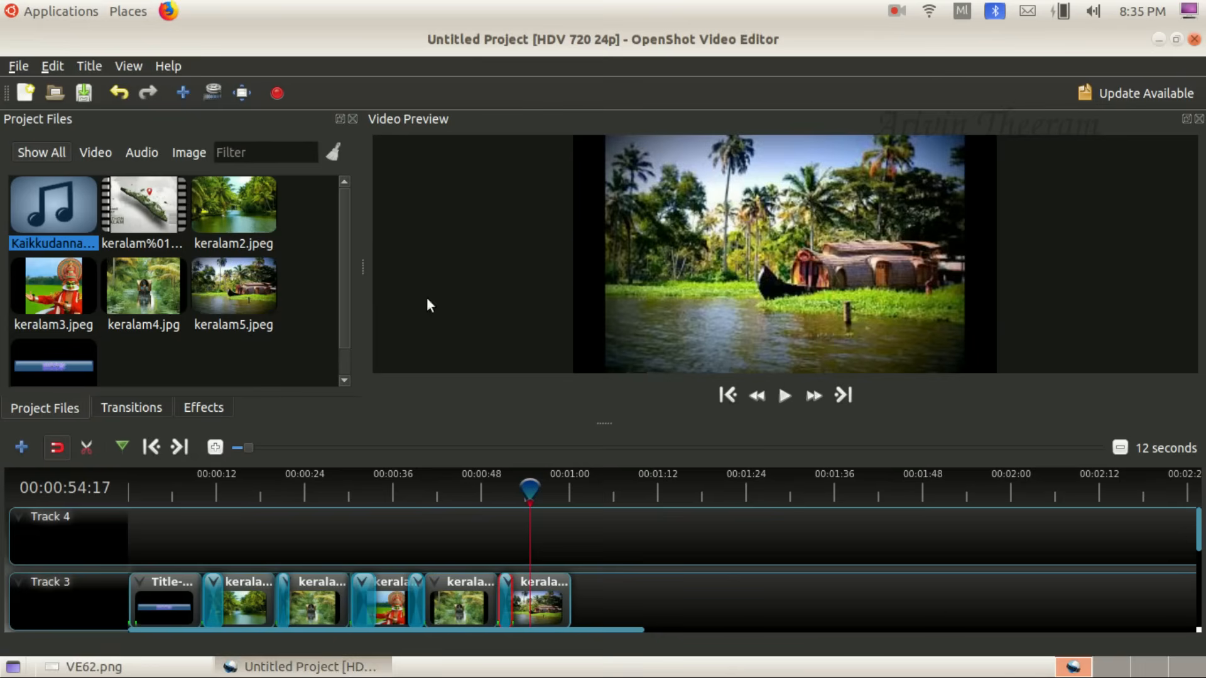
pyautogui.click(18, 66)
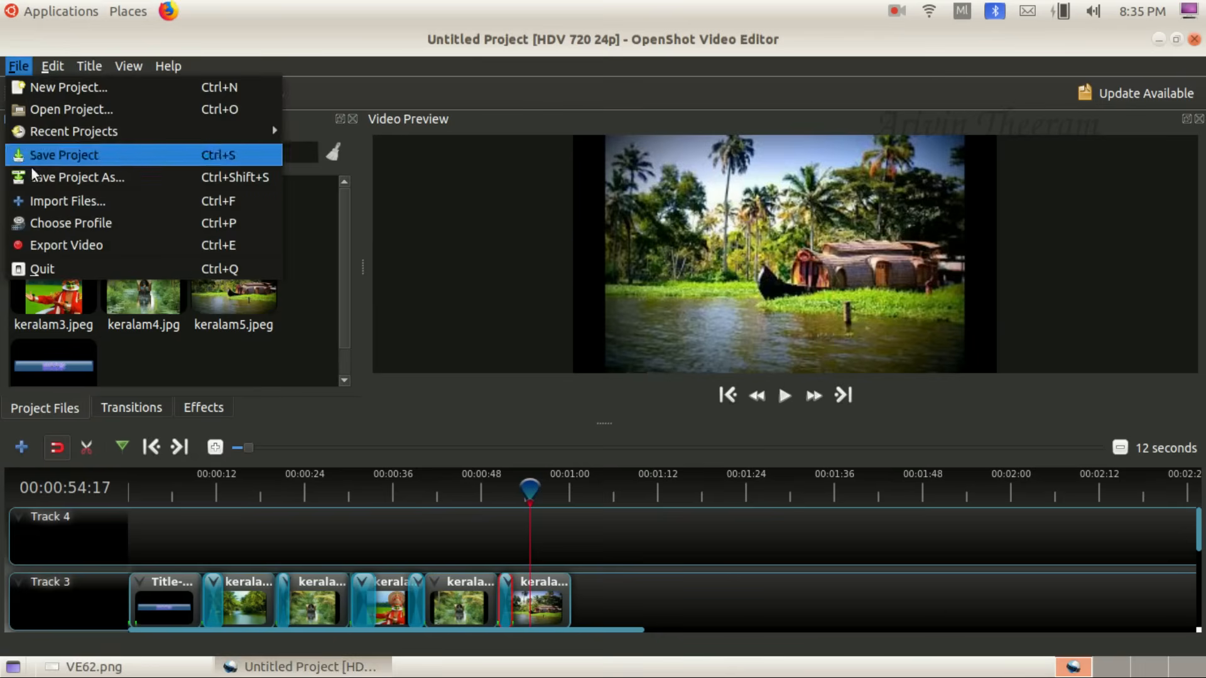
pyautogui.click(55, 158)
pyautogui.click(28, 69)
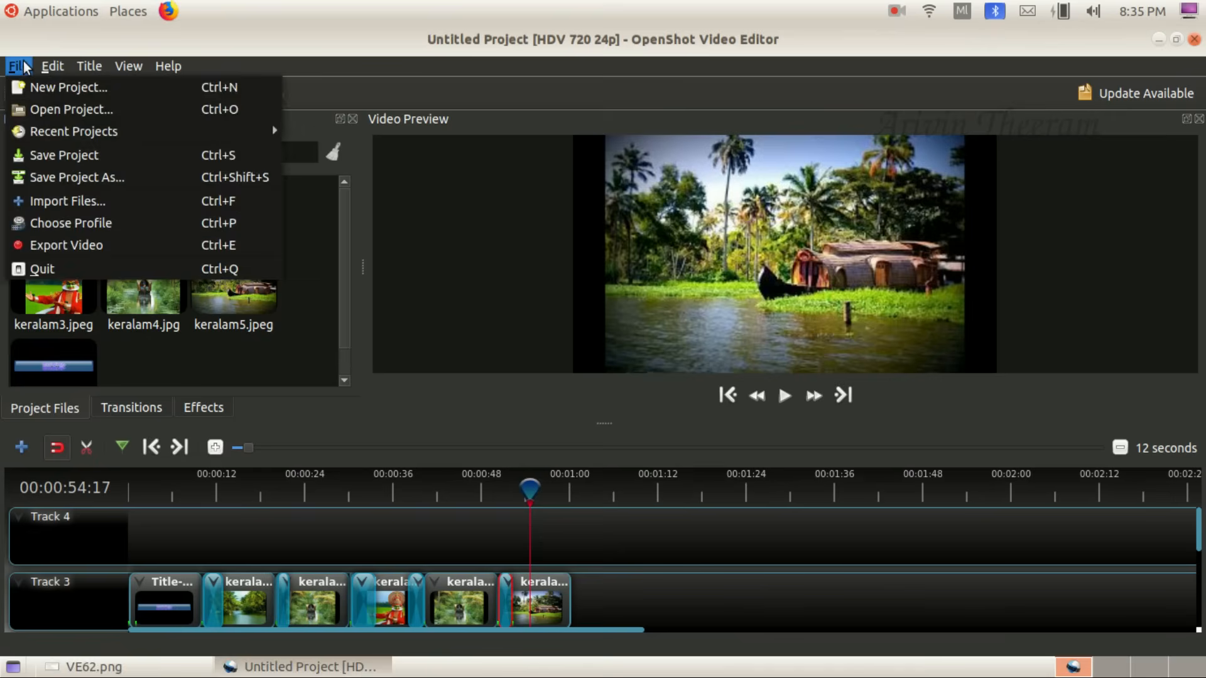
pyautogui.click(50, 177)
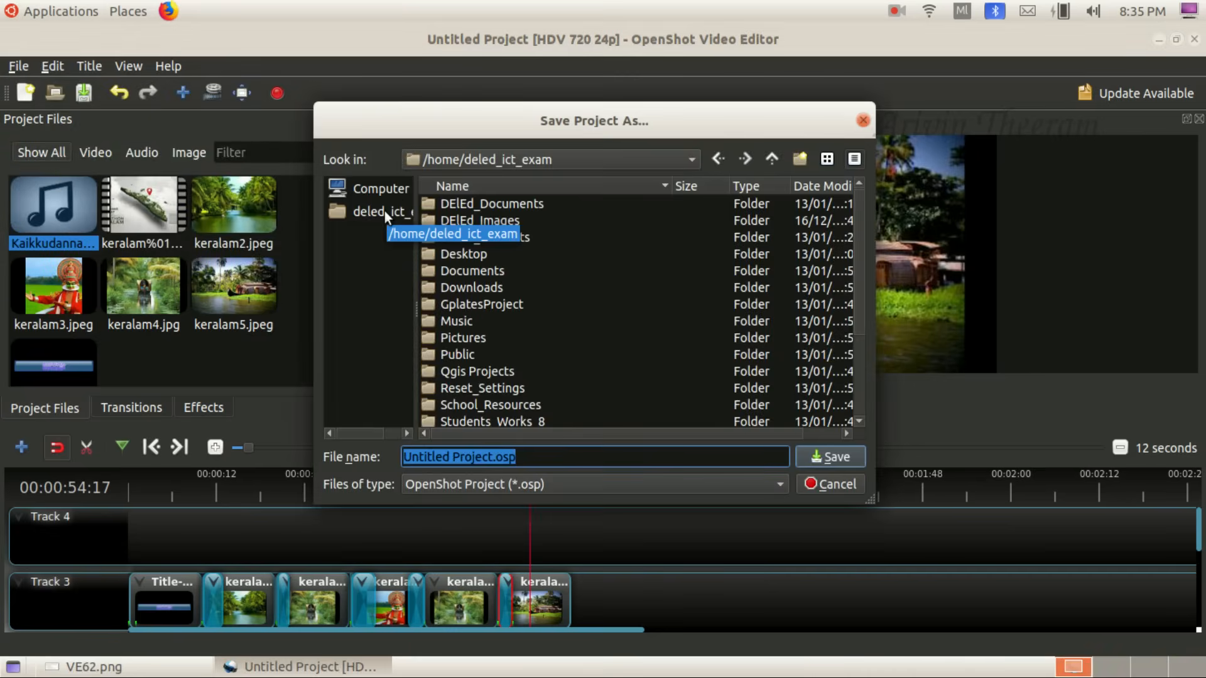
# Replace the default project name with the exam register number followed by _q8, keeping the .osp extension and using the English keyboard layout.
pyautogui.click(489, 456)
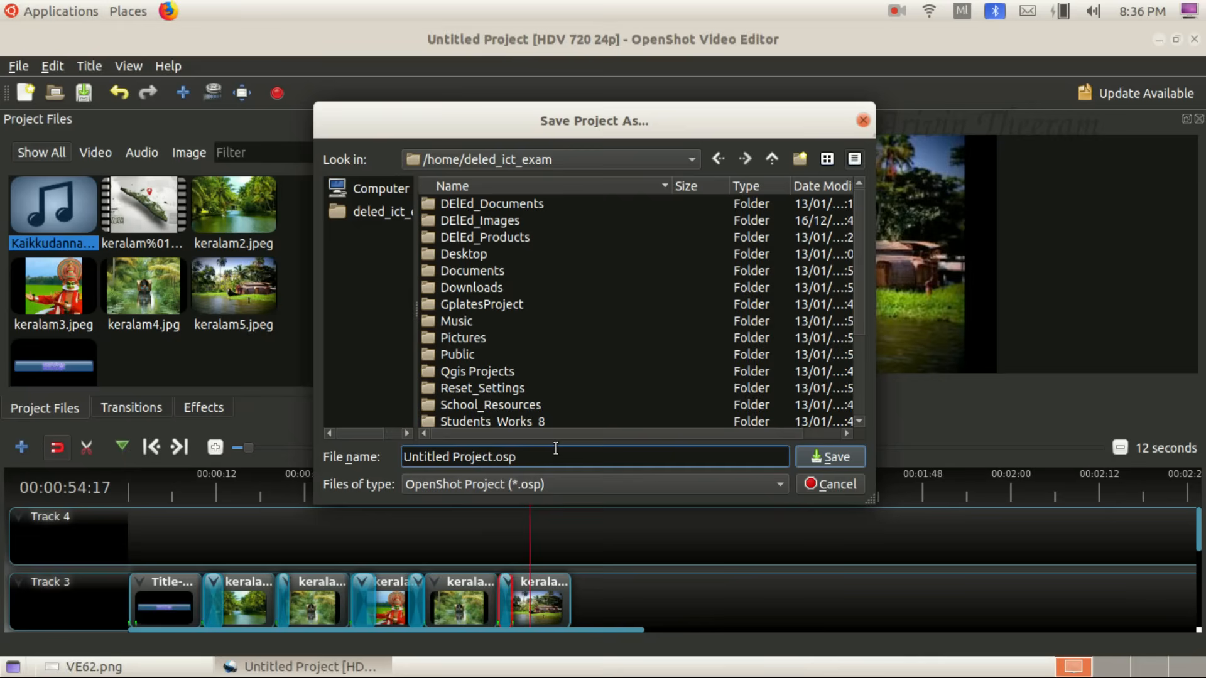
pyautogui.press('BackSpace')
pyautogui.press('BackSpace')
pyautogui.press('BackSpace')
pyautogui.press('BackSpace')
pyautogui.press('BackSpace')
pyautogui.press('BackSpace')
pyautogui.press('BackSpace')
pyautogui.press('BackSpace')
pyautogui.press('BackSpace')
pyautogui.press('BackSpace')
pyautogui.press('BackSpace')
pyautogui.press('BackSpace')
pyautogui.press('BackSpace')
pyautogui.press('BackSpace')
pyautogui.press('BackSpace')
pyautogui.press('BackSpace')
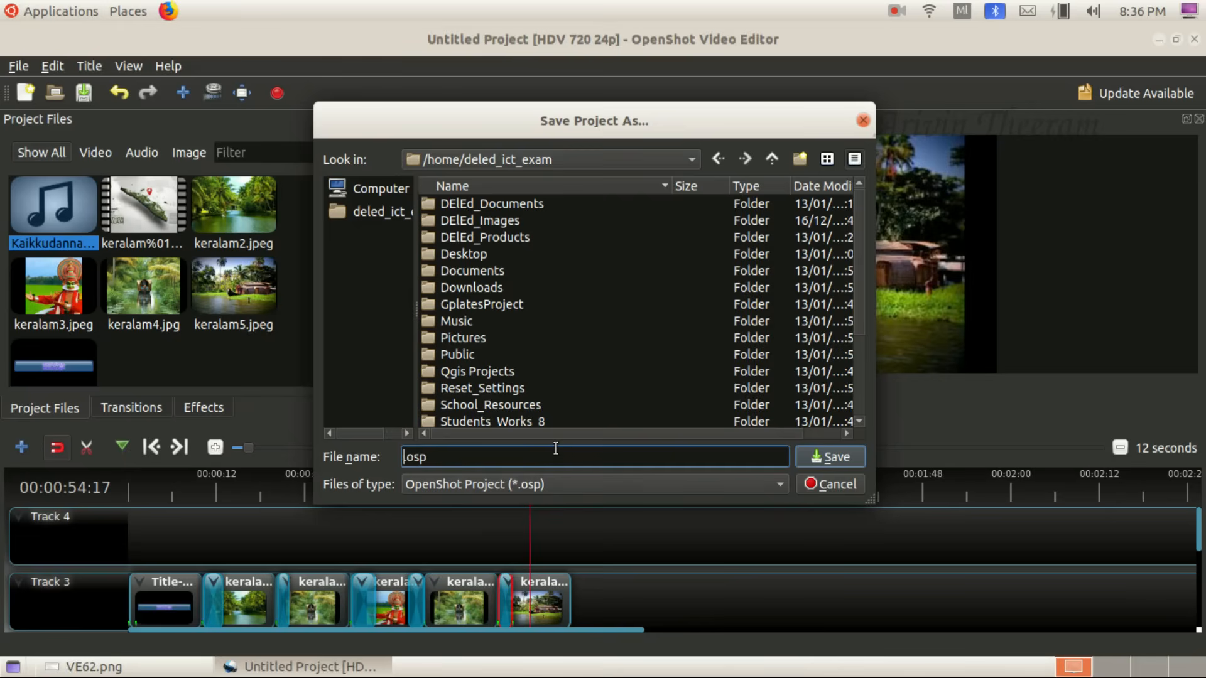
pyautogui.write('789456')
pyautogui.write('ഃ')
pyautogui.write('ൗവു')
pyautogui.press('BackSpace')
pyautogui.press('BackSpace')
pyautogui.press('BackSpace')
pyautogui.press('BackSpace')
pyautogui.click(966, 18)
pyautogui.click(966, 31)
pyautogui.write('_q8')
# Save the project file in the DElEd_Products folder of the home directory.
pyautogui.click(379, 209)
pyautogui.doubleClick(487, 235)
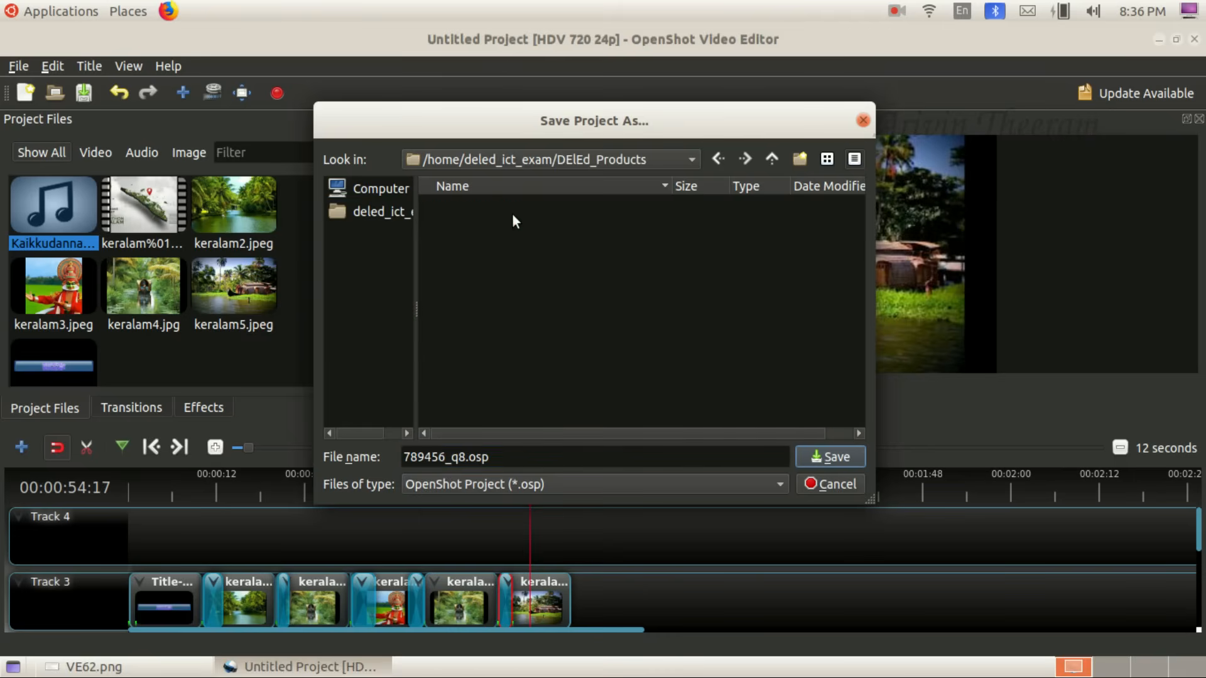
pyautogui.click(820, 458)
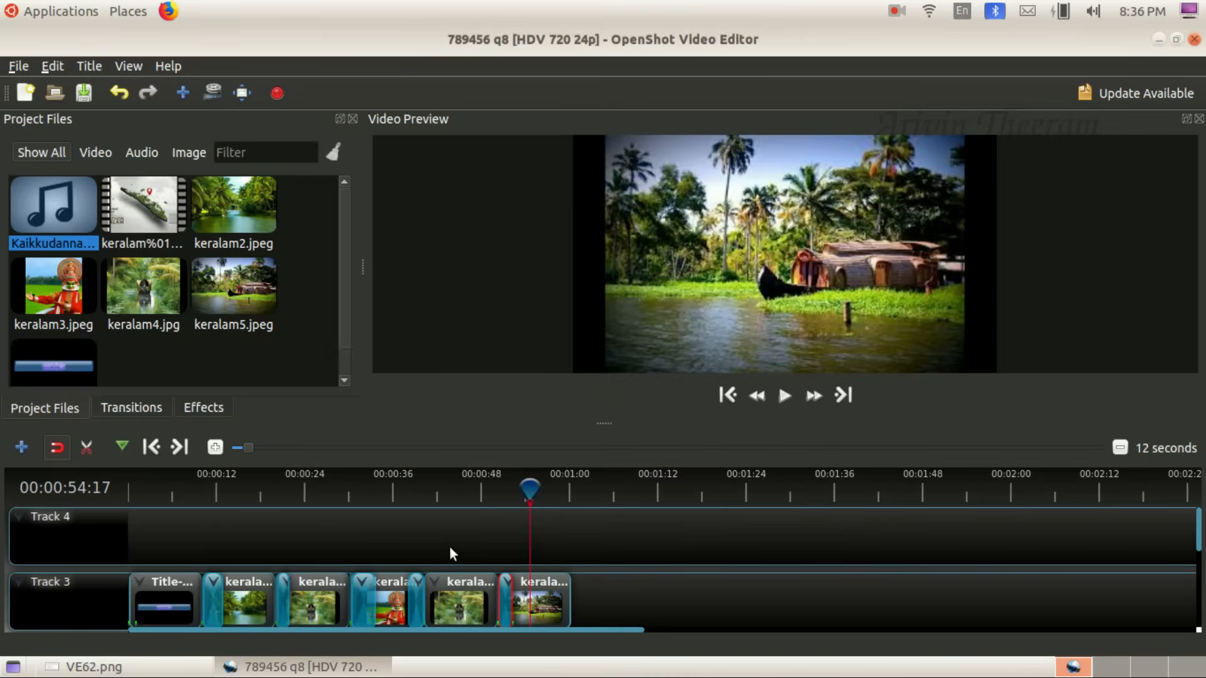
# Open the video export settings and replace the space in the export file name with an underscore.
pyautogui.scroll(-1, 282, 373)
pyautogui.scroll(1, 282, 374)
pyautogui.click(20, 66)
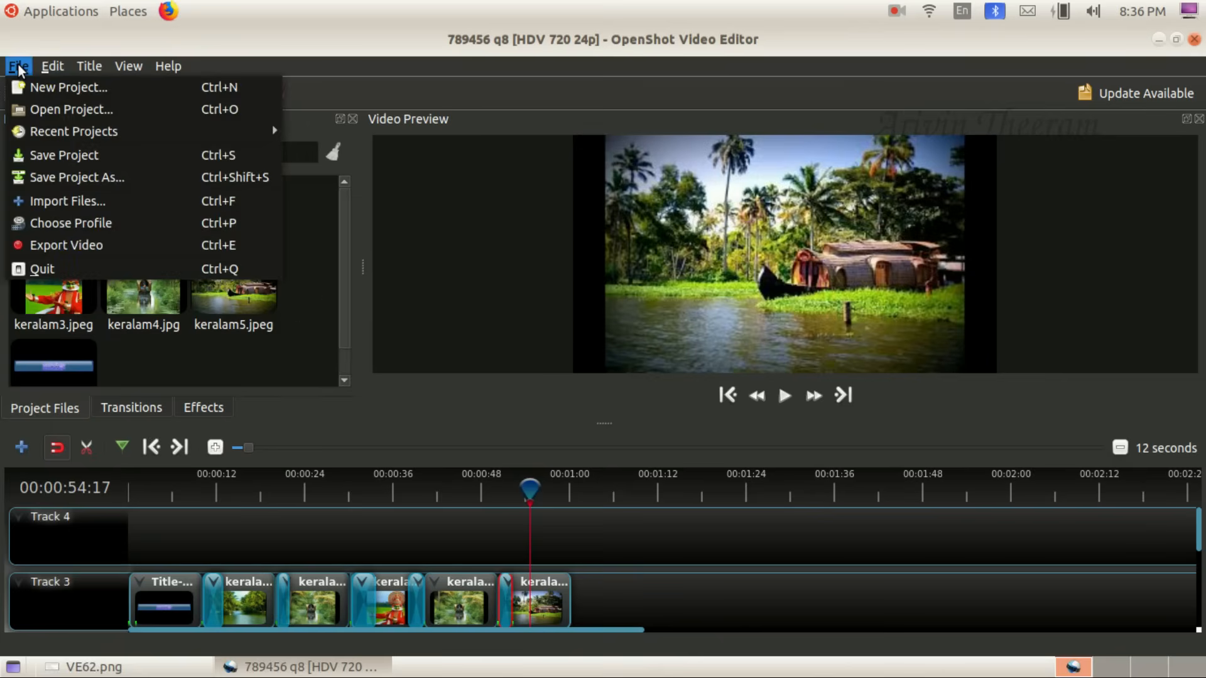
pyautogui.click(66, 246)
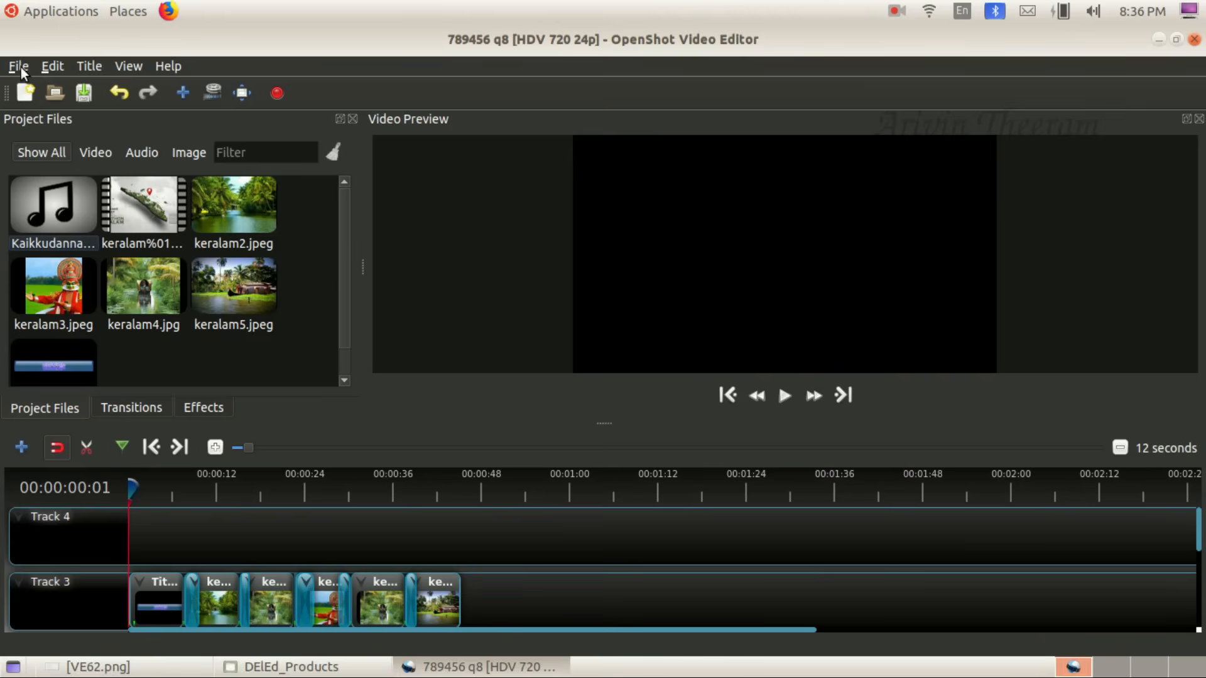
pyautogui.click(20, 67)
pyautogui.click(32, 243)
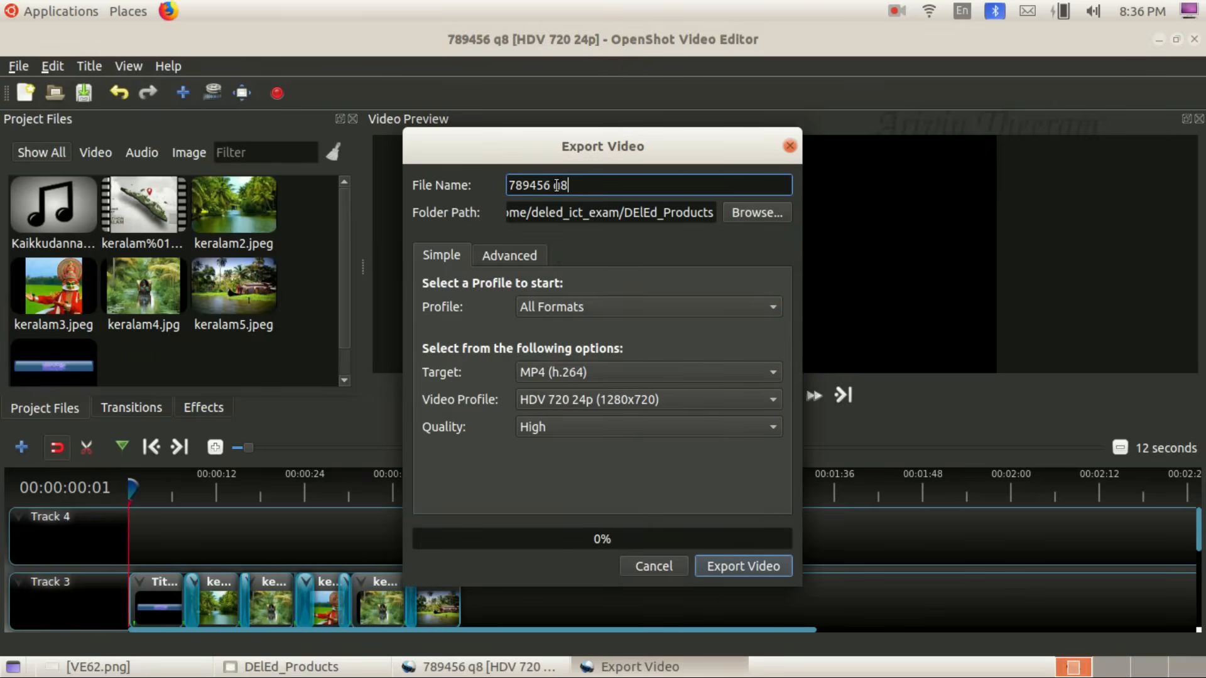
pyautogui.press('BackSpace')
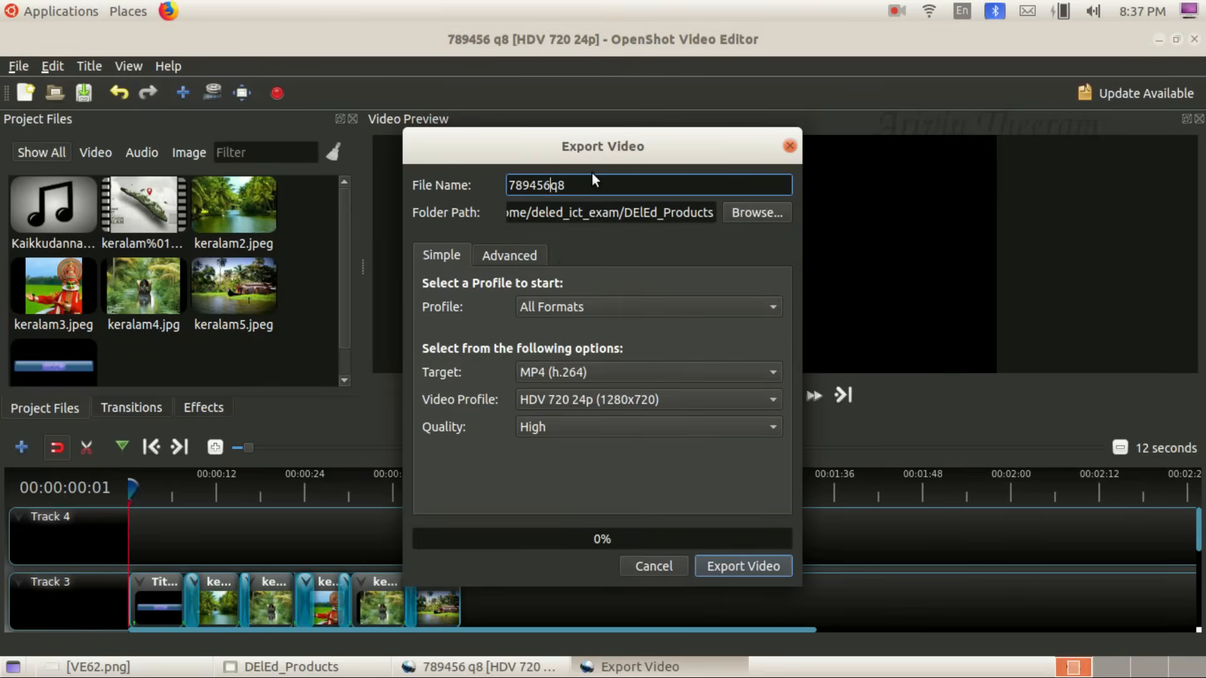
pyautogui.write('_')
# Choose DElEd_Products as the export folder and export the video as MP4 (h.264) with the HDV 720 24p profile at High quality.
pyautogui.click(736, 213)
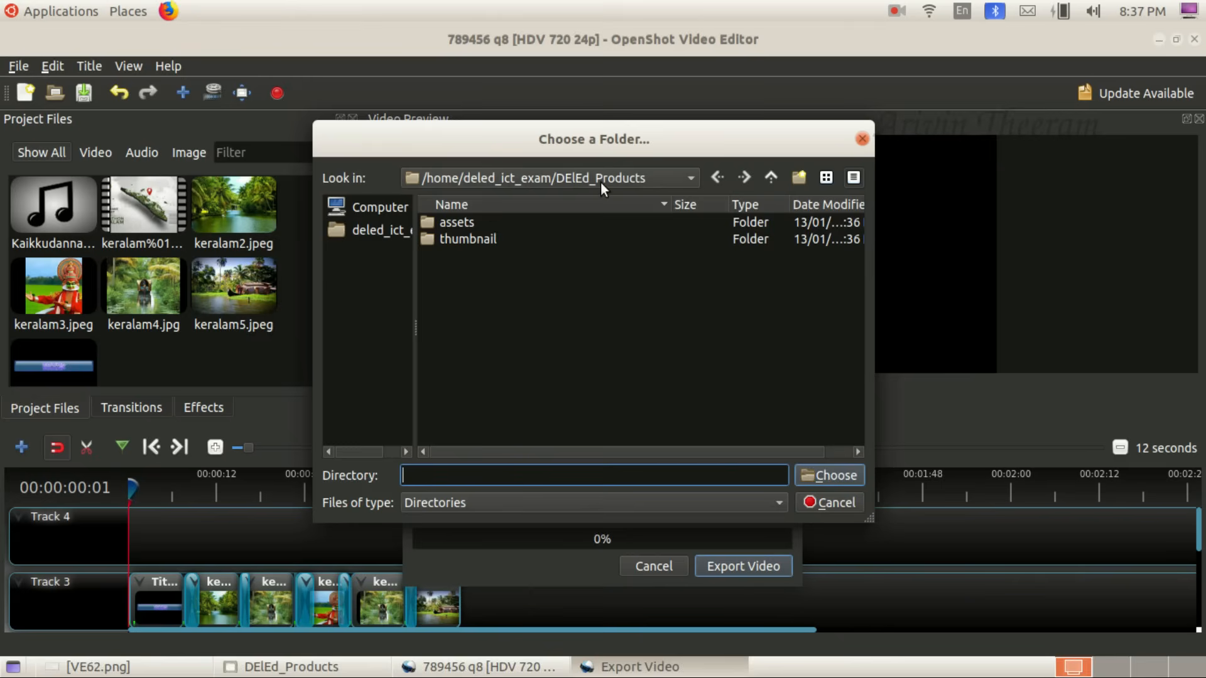
pyautogui.click(803, 475)
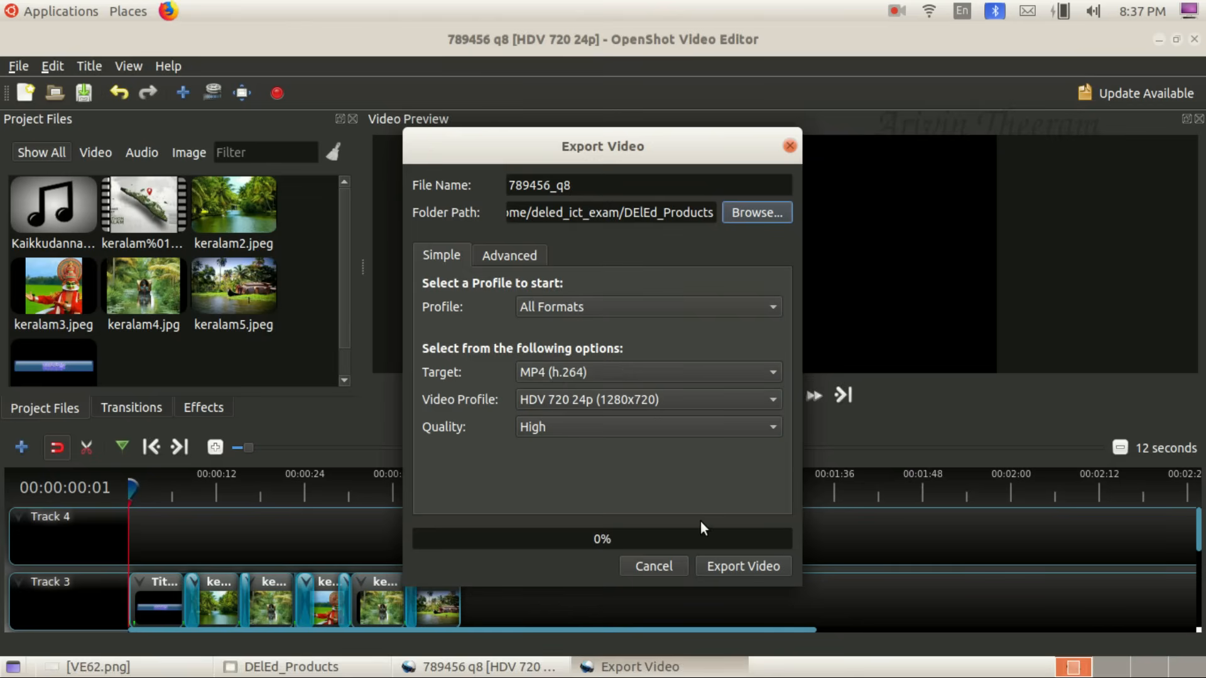
pyautogui.click(721, 567)
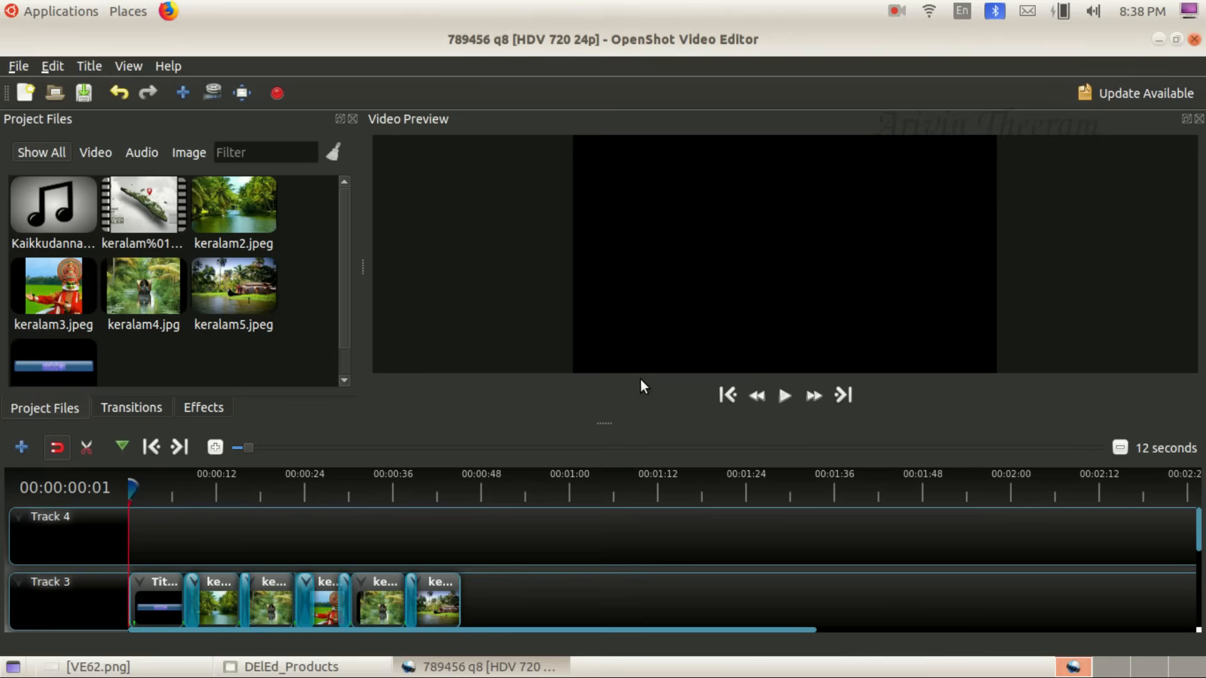
# Minimize OpenShot, reopen DElEd_Products from Home to check the exported MP4 and the project file, and return to the VE62.png task sheet.
pyautogui.click(1161, 42)
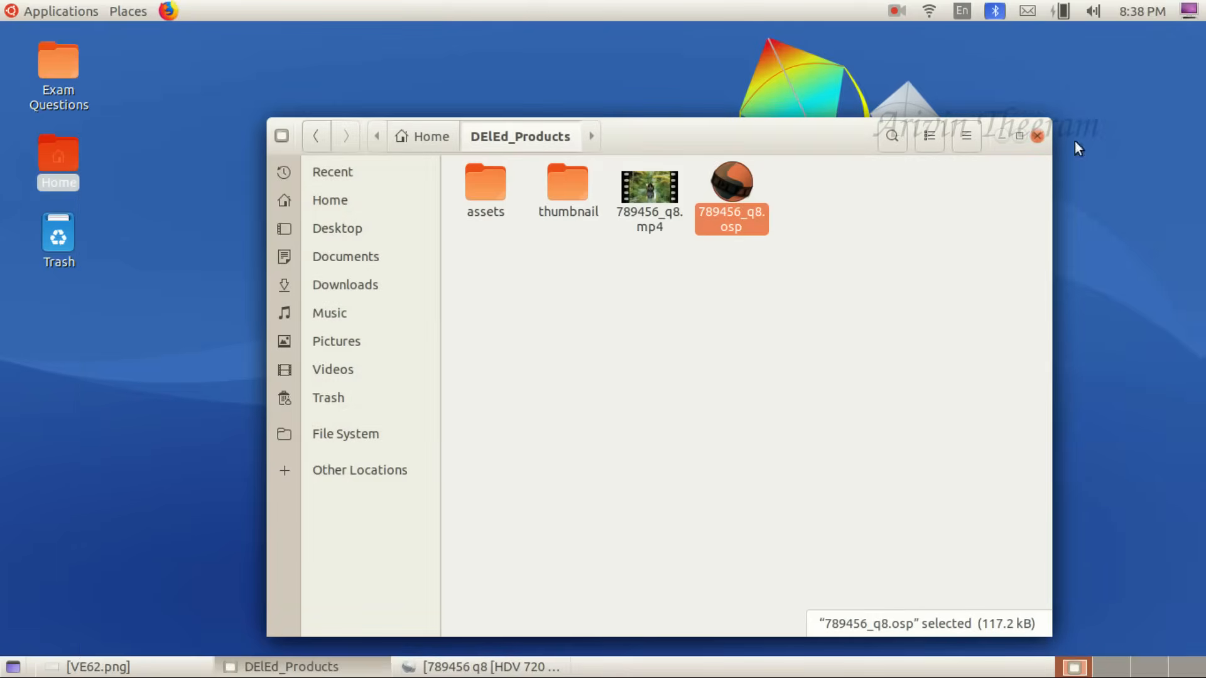
pyautogui.click(1037, 138)
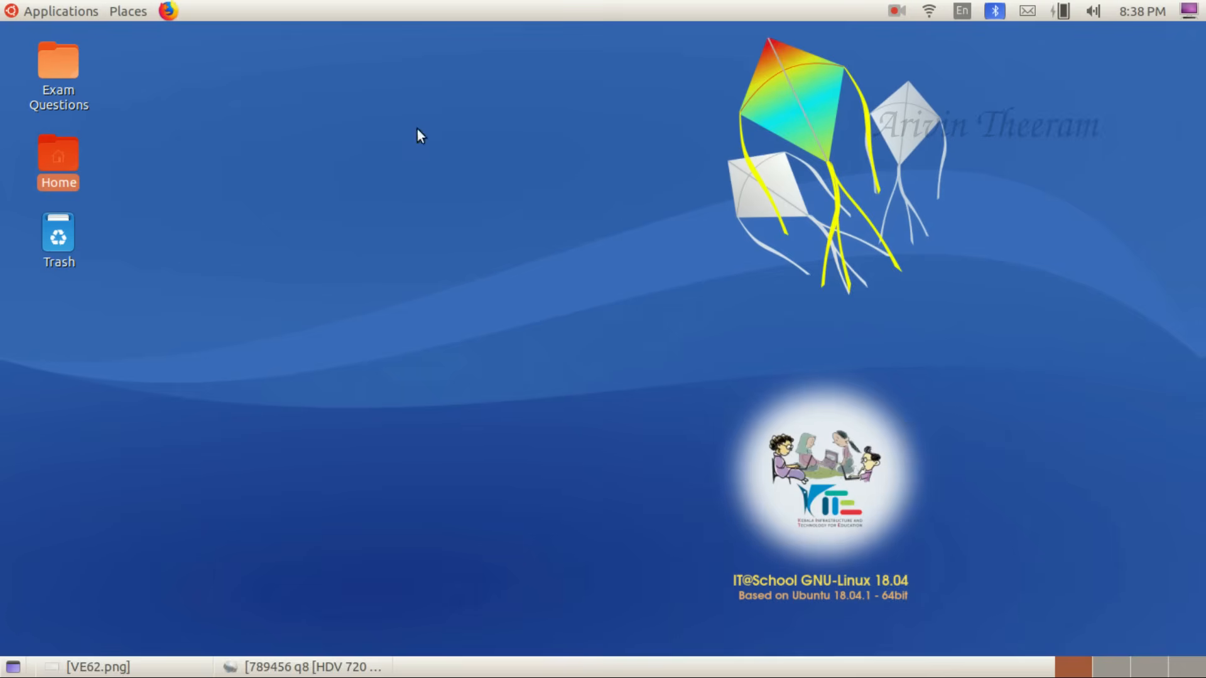
pyautogui.doubleClick(53, 157)
pyautogui.doubleClick(643, 182)
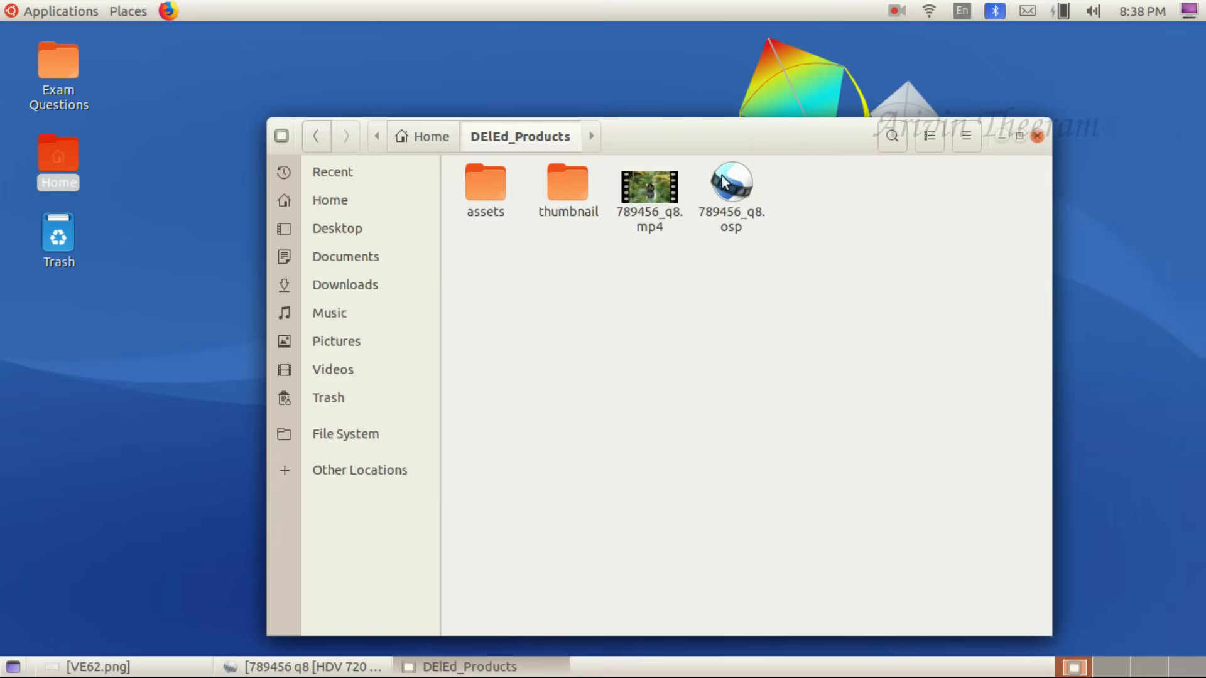
pyautogui.click(737, 186)
pyautogui.click(648, 182)
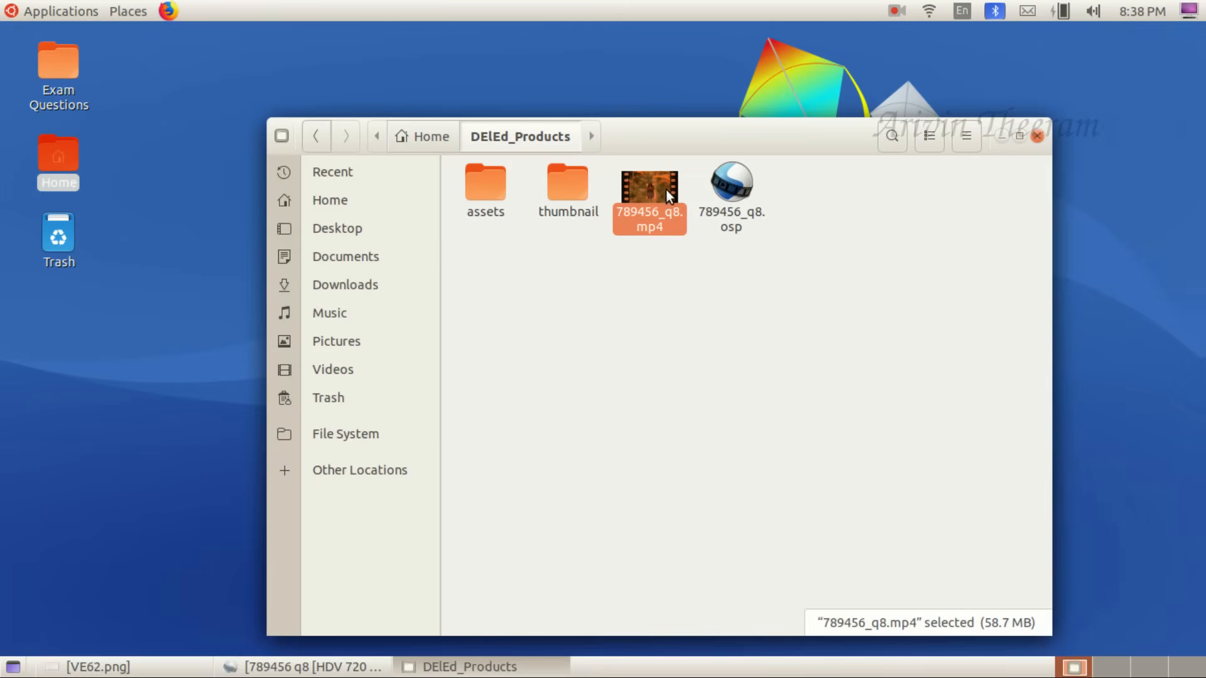
pyautogui.click(141, 668)
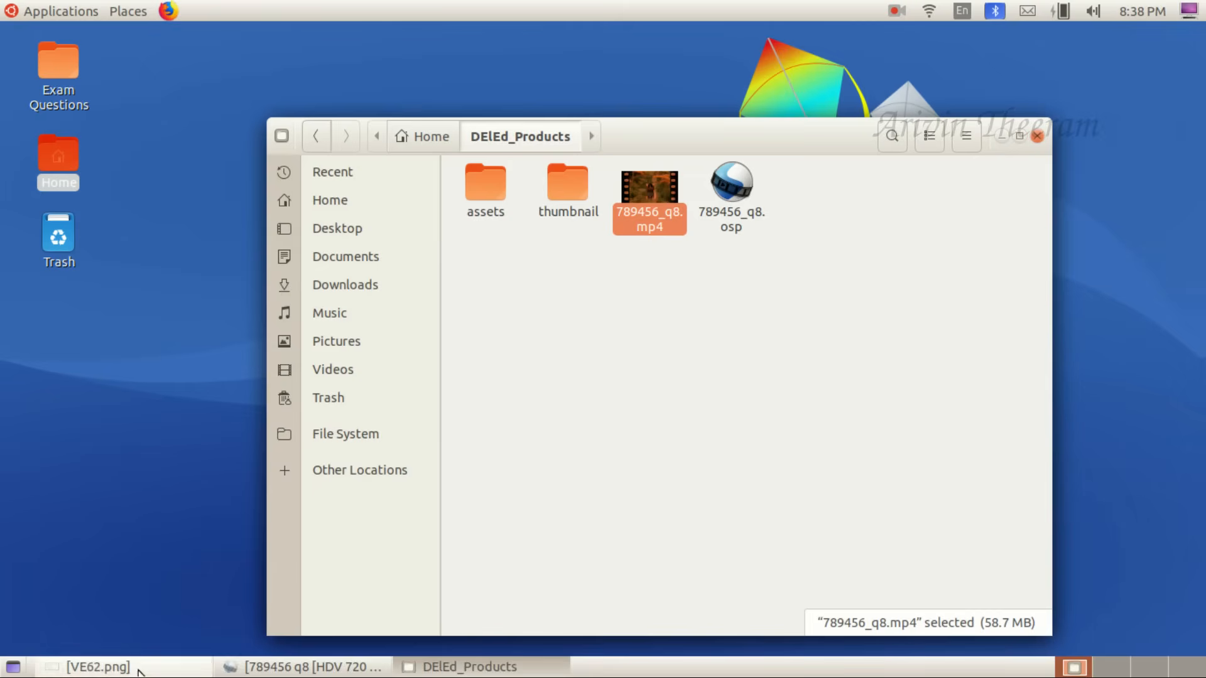